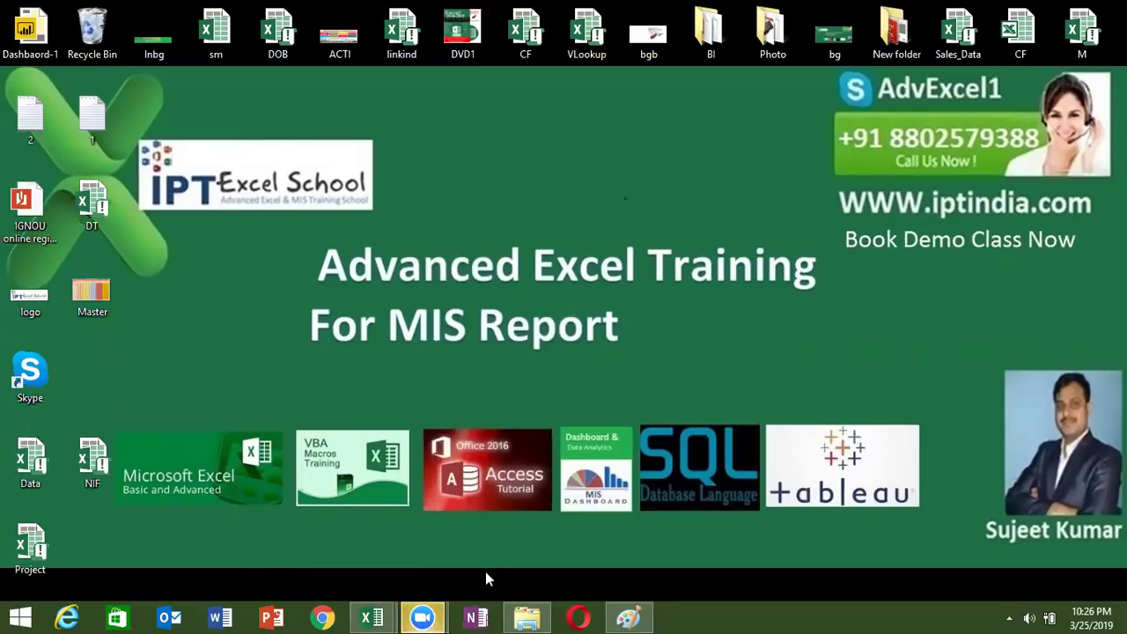
Bring the CF workbook window to the front from the Excel taskbar preview
mouse_move(381, 614)
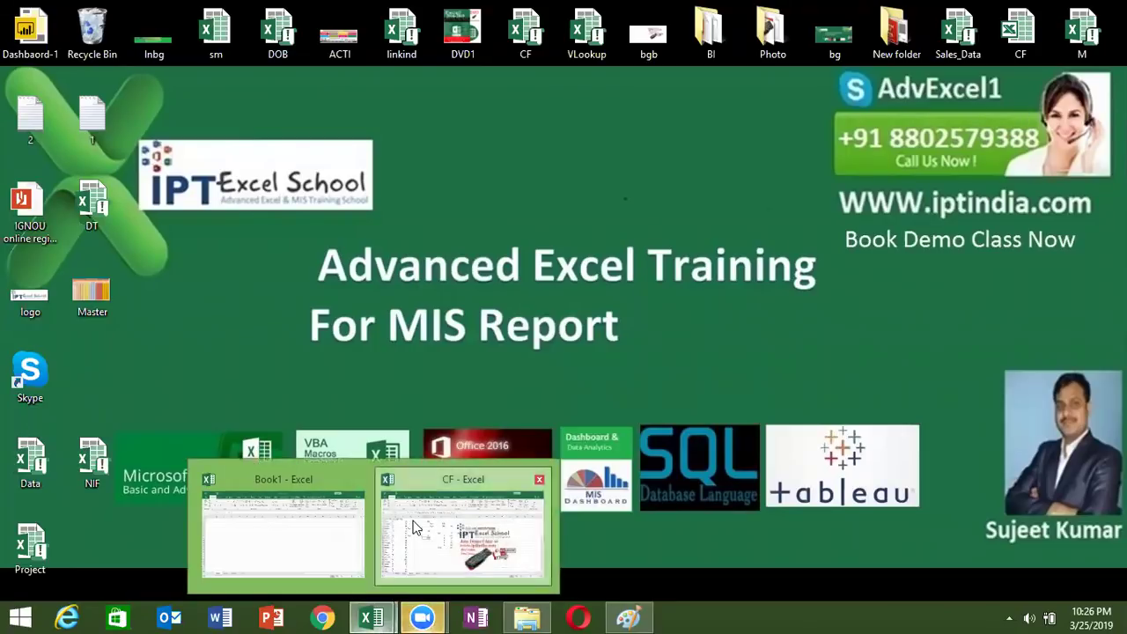
left_click(475, 519)
On the Data sheet, select cell E9 and browse the Data Bars and Icon Sets formatting options
left_click(157, 571)
left_click(243, 319)
left_click(632, 95)
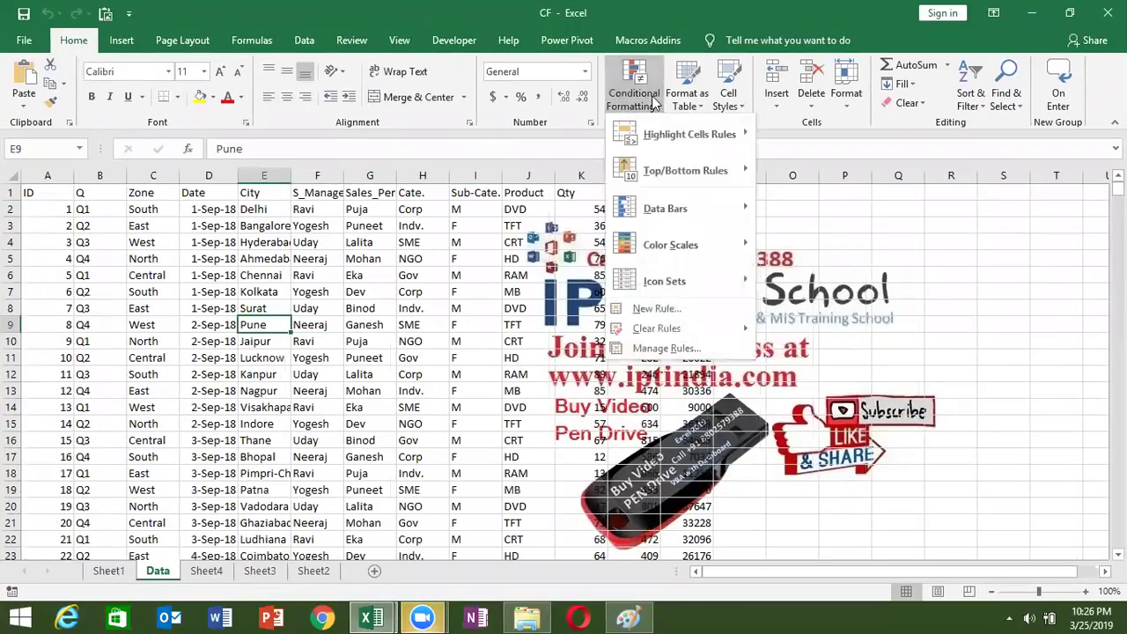
mouse_move(657, 203)
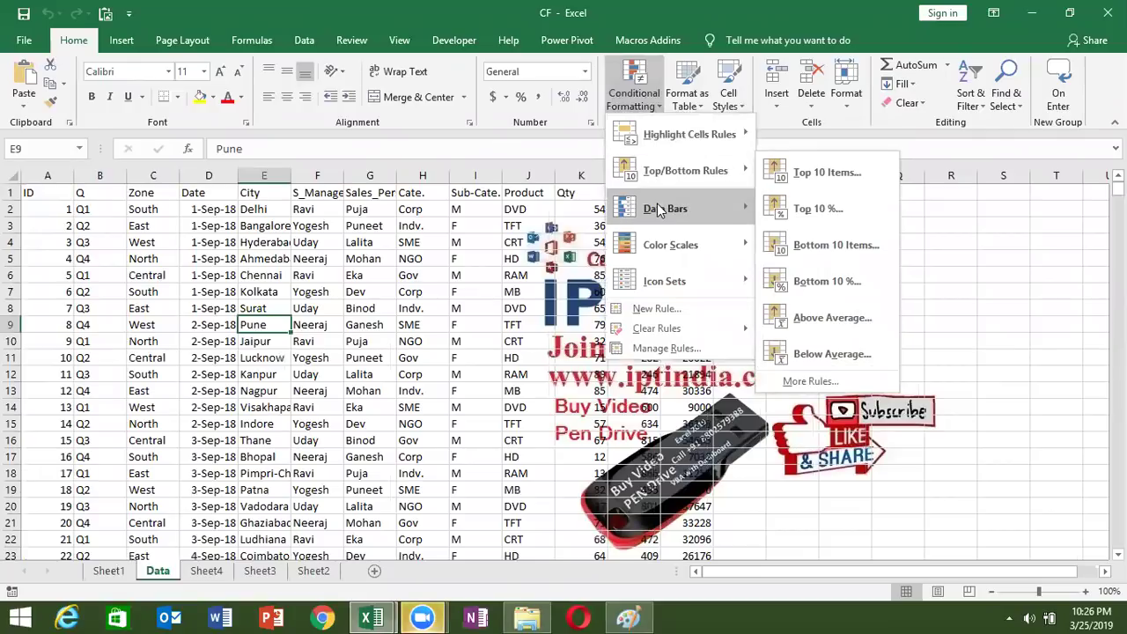
mouse_move(652, 293)
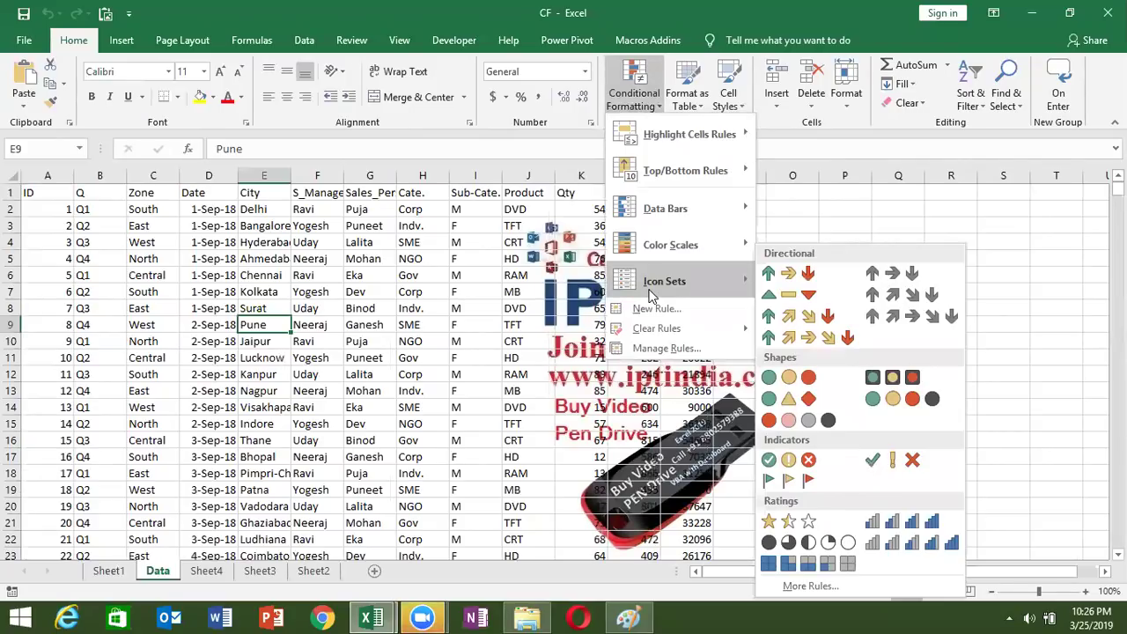
mouse_move(666, 170)
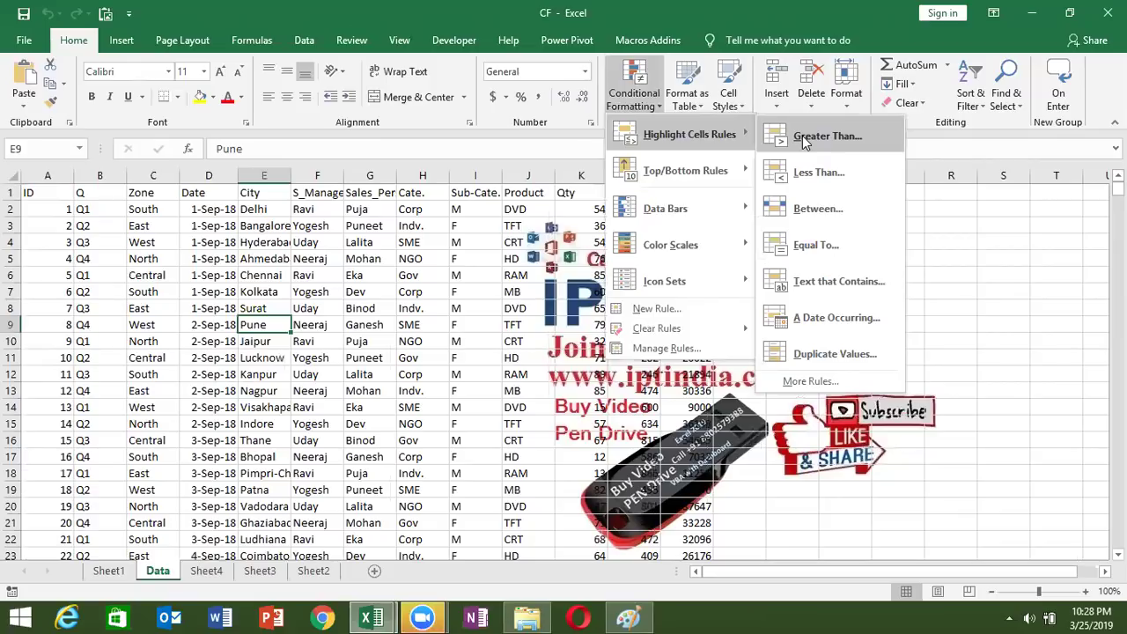
Create a new rule with the 'greater than or equal to' operator and value 302
left_click(839, 383)
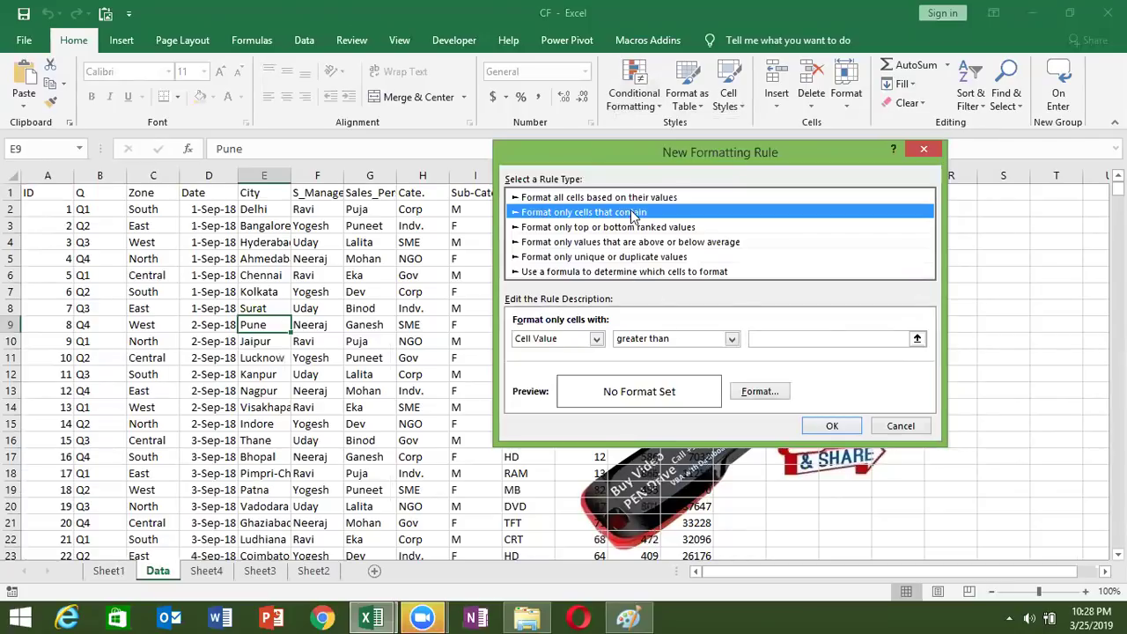
left_click(676, 340)
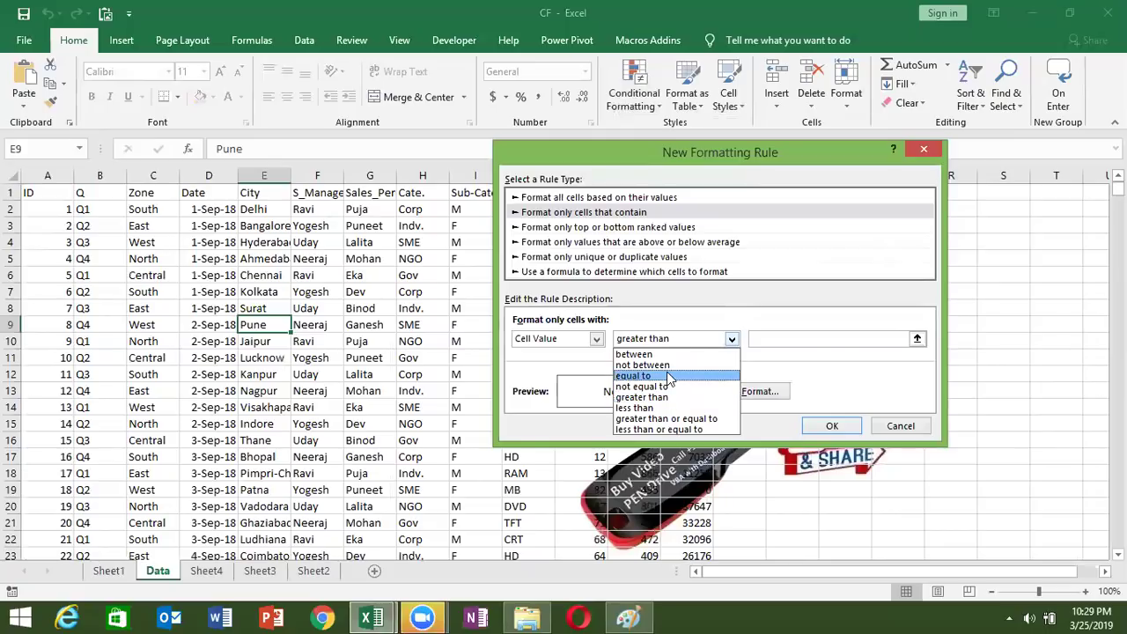
left_click(670, 388)
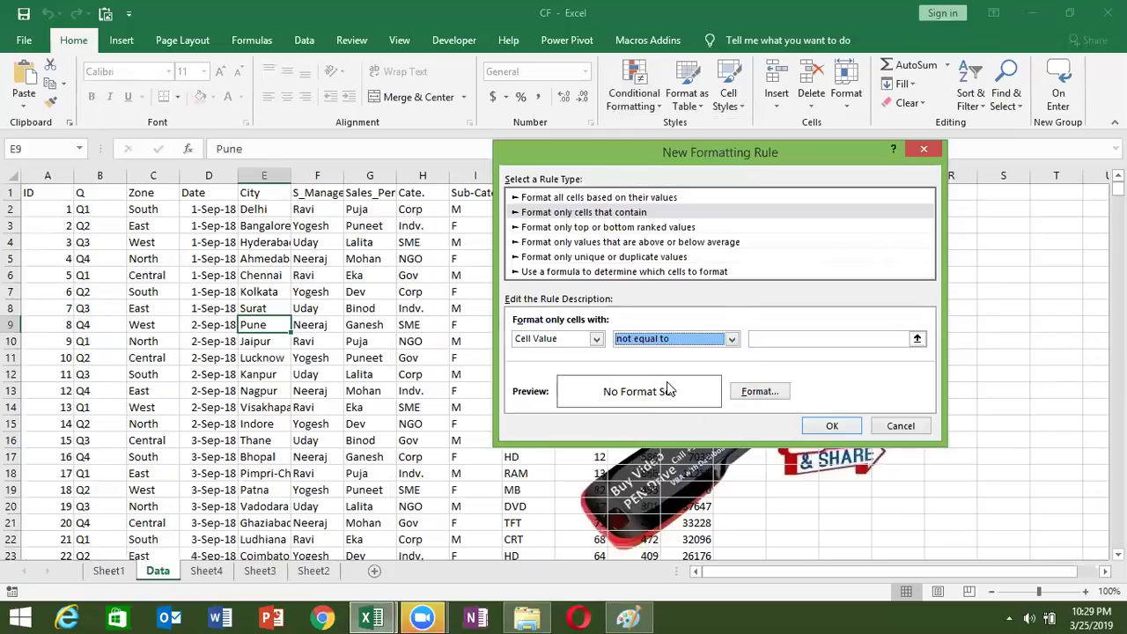
left_click(683, 344)
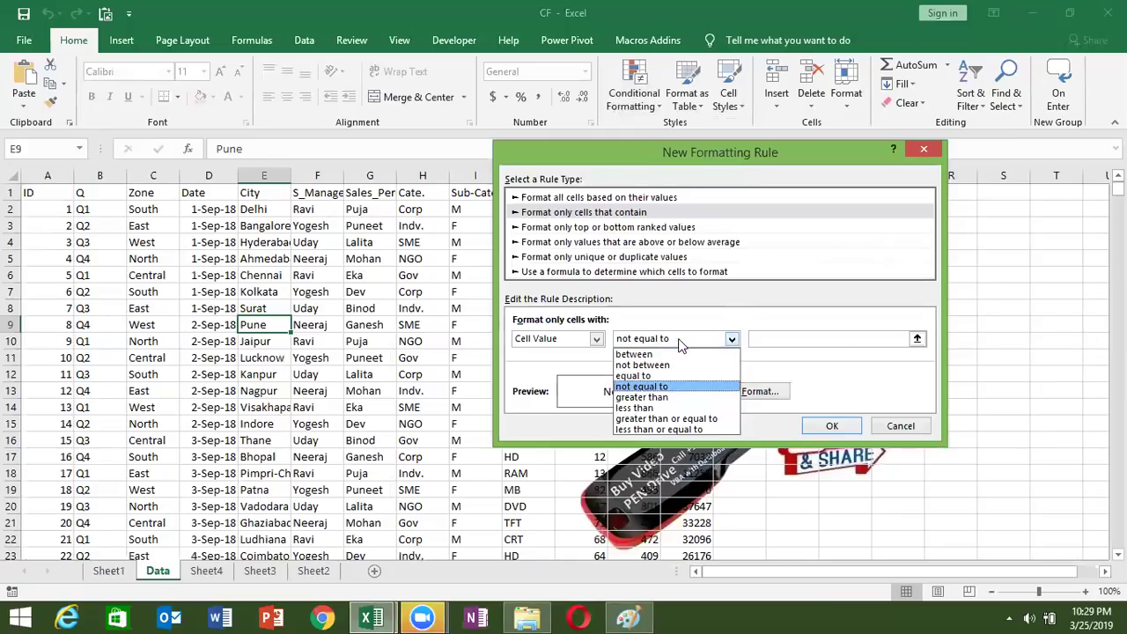
left_click(659, 419)
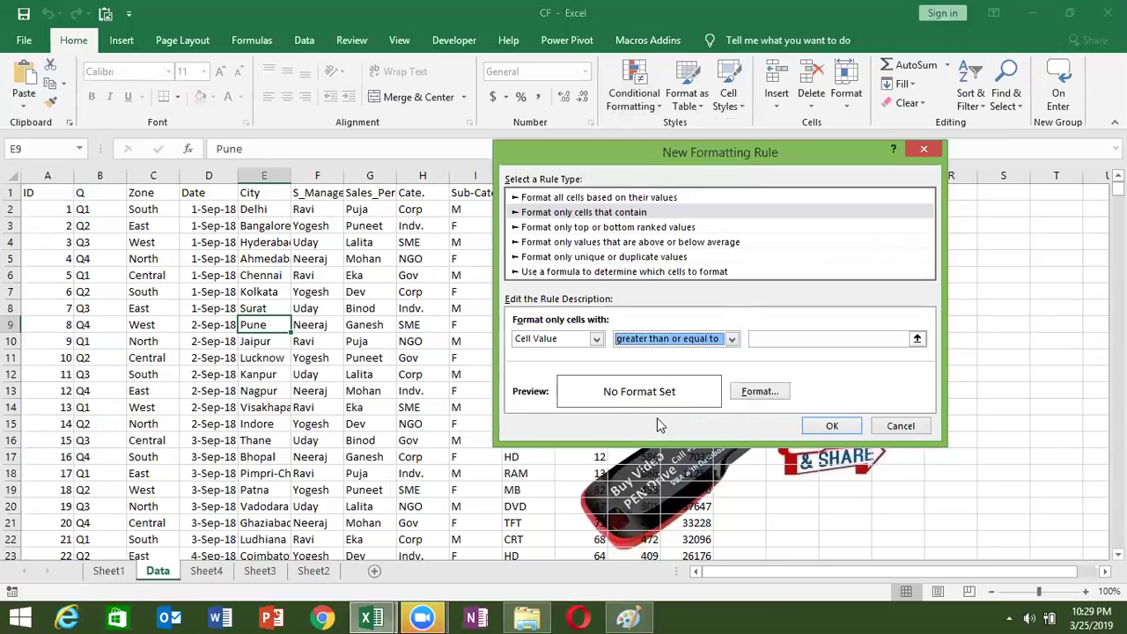
left_click(789, 341)
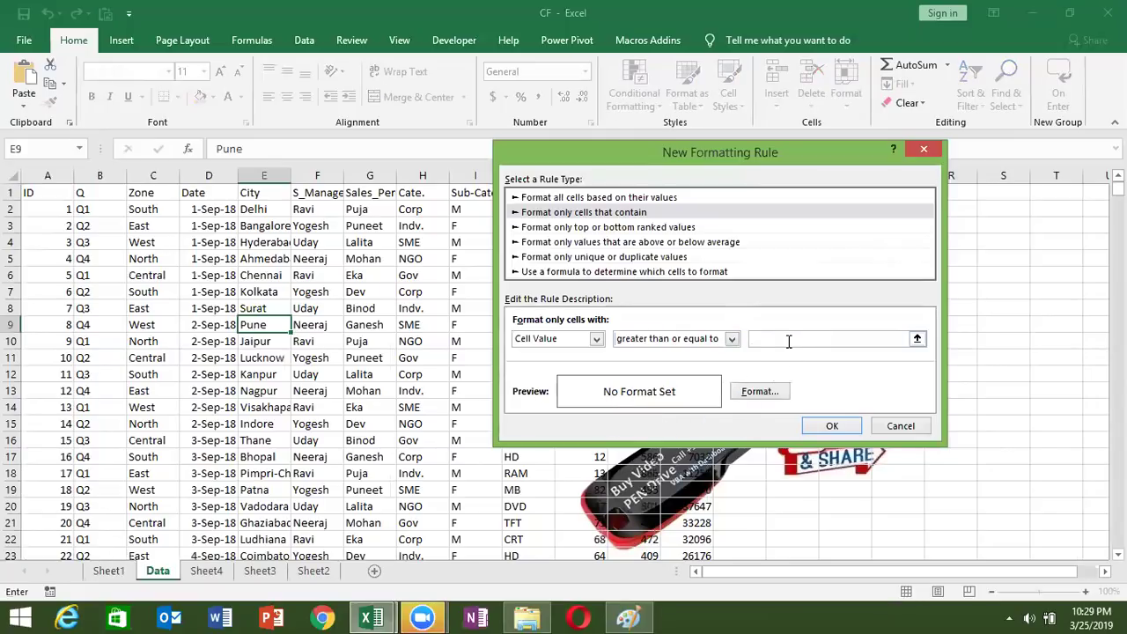
type("302")
left_click(759, 397)
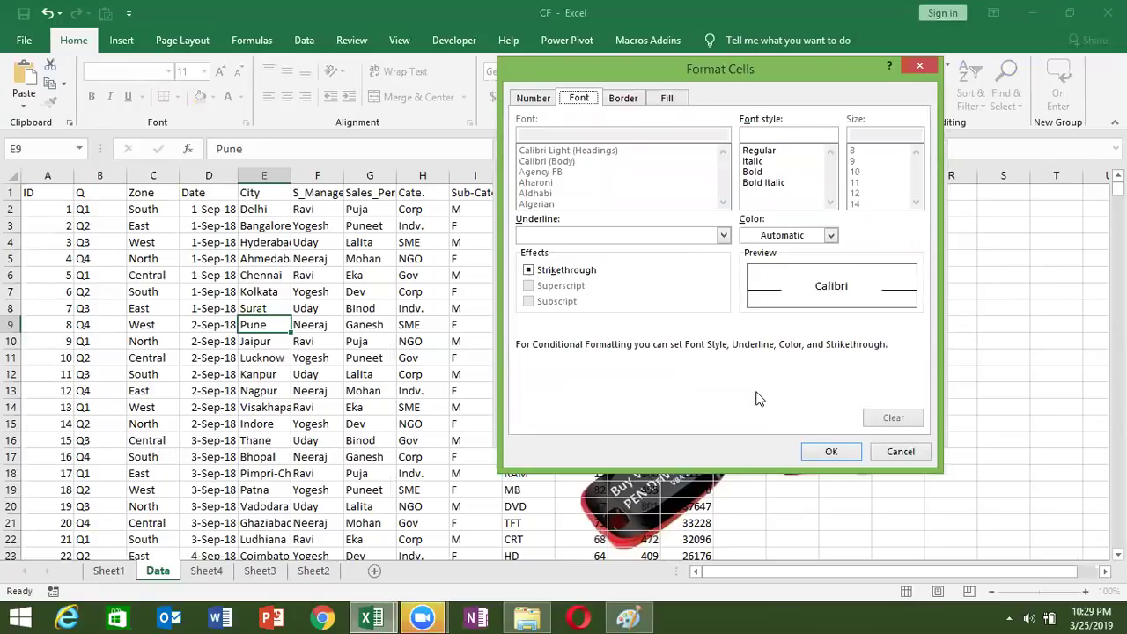
key("Escape")
Switch the condition to Specific Text 'beginning with', then cancel the New Formatting Rule dialog
left_click(711, 340)
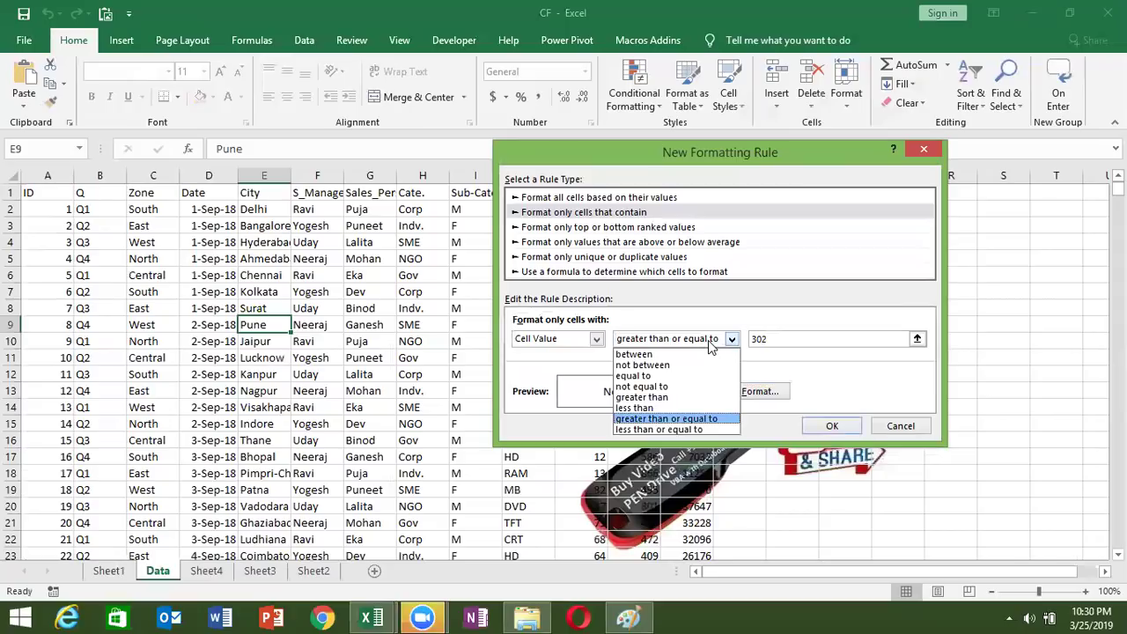
key("Escape")
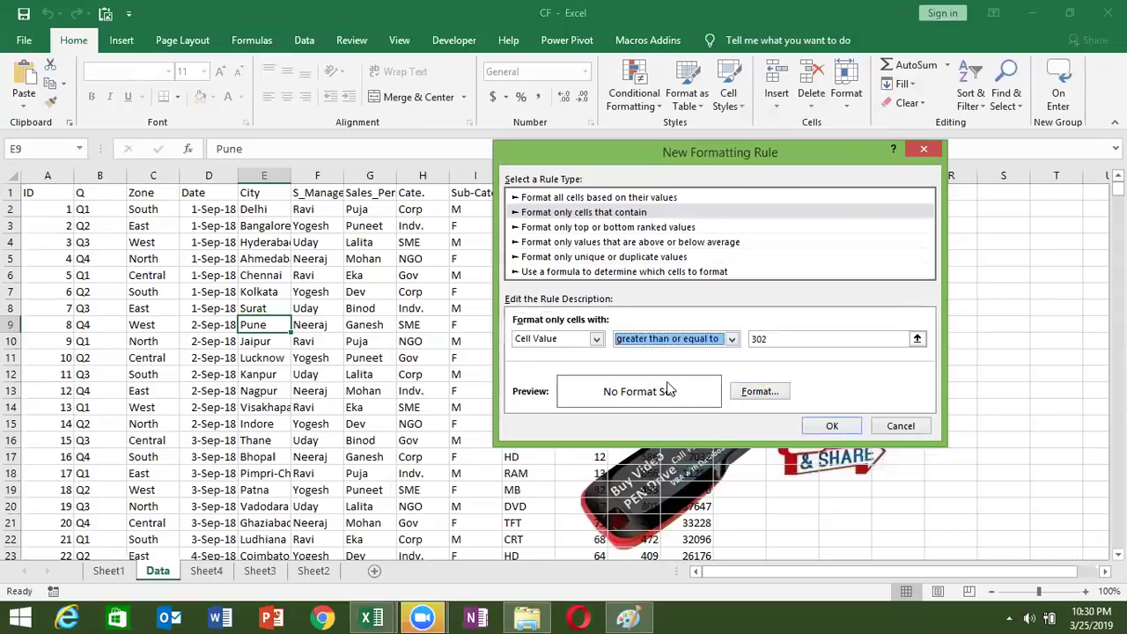
left_click(559, 342)
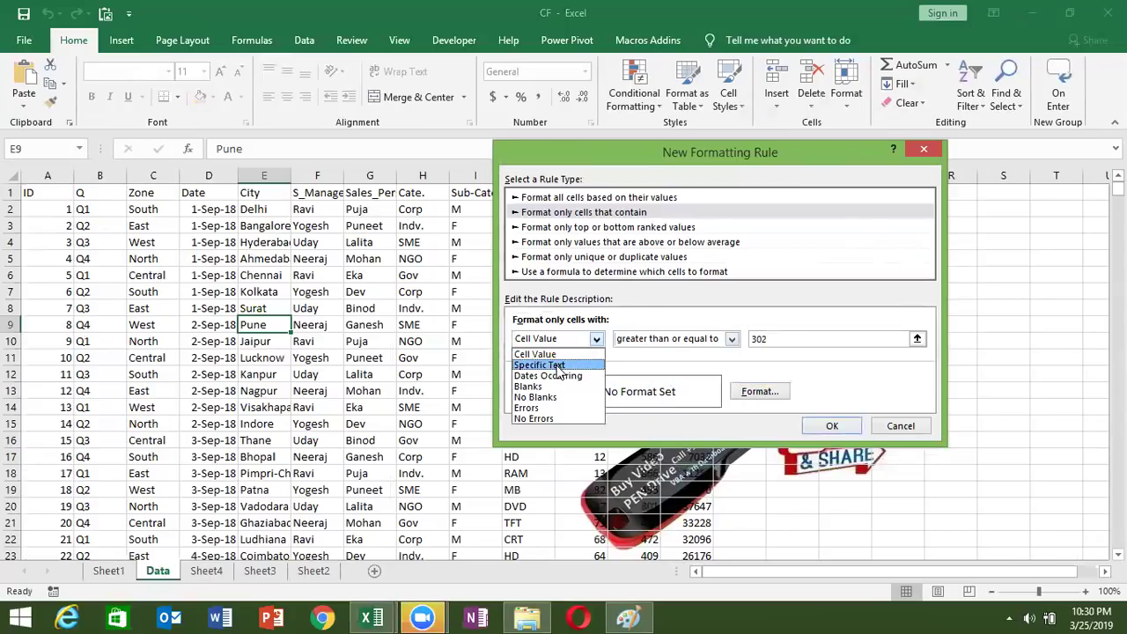
left_click(557, 366)
left_click(626, 344)
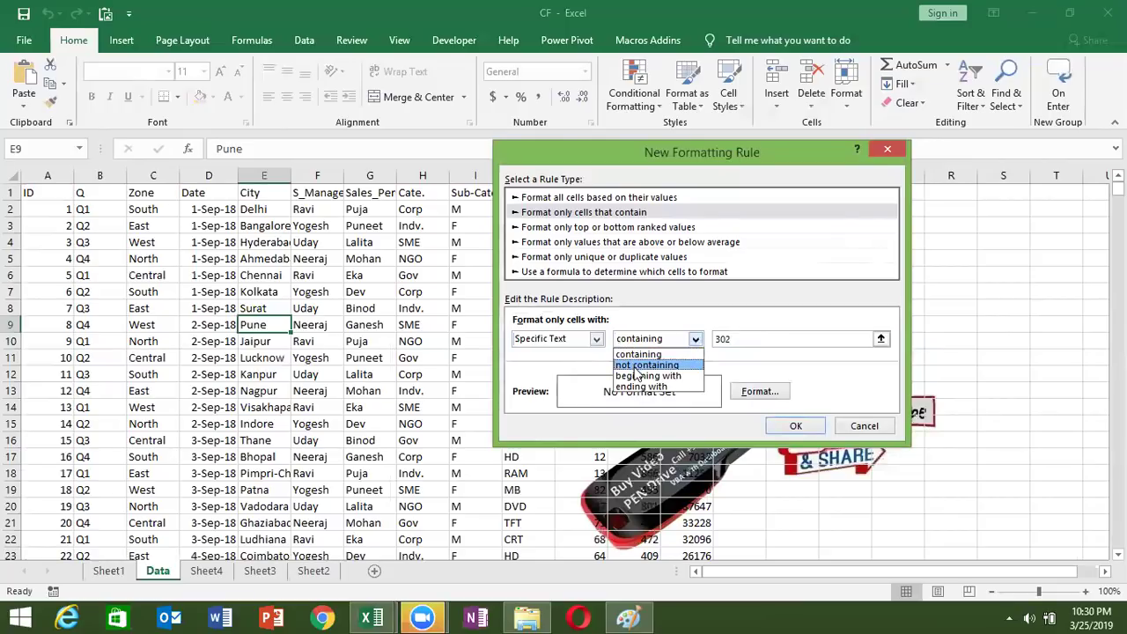
left_click(640, 376)
key("Escape")
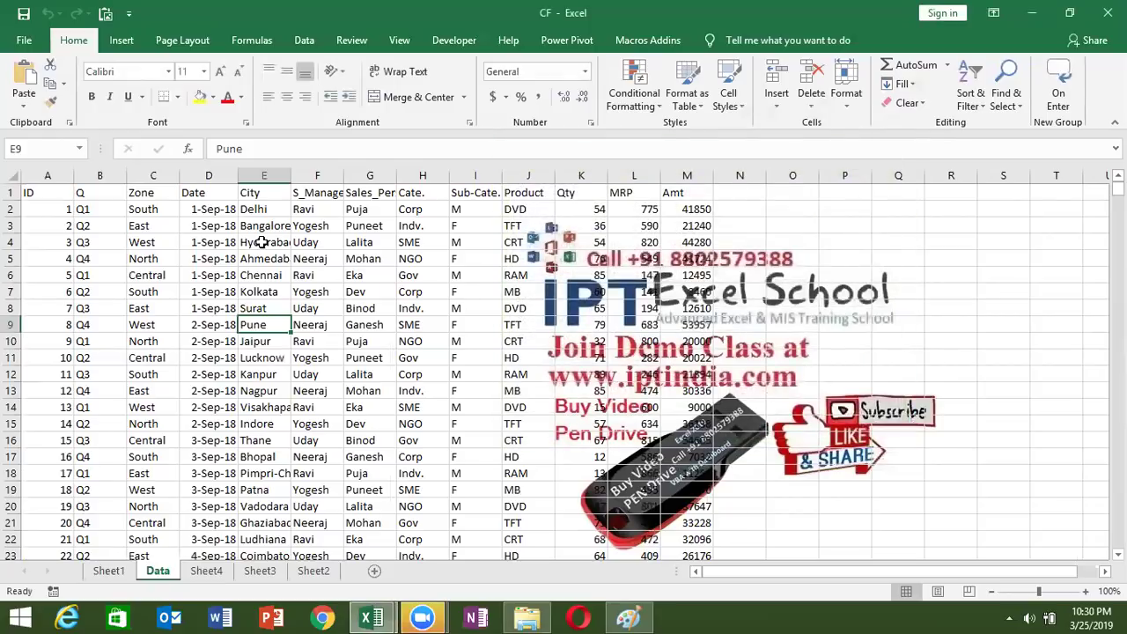
left_click(266, 174)
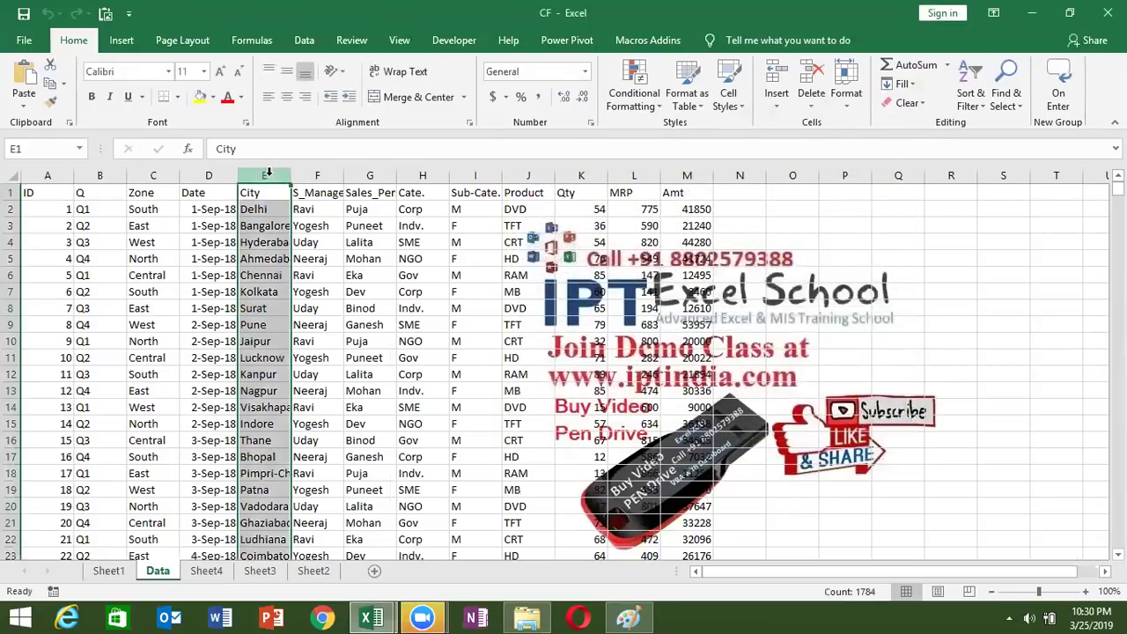
left_click(633, 84)
mouse_move(657, 137)
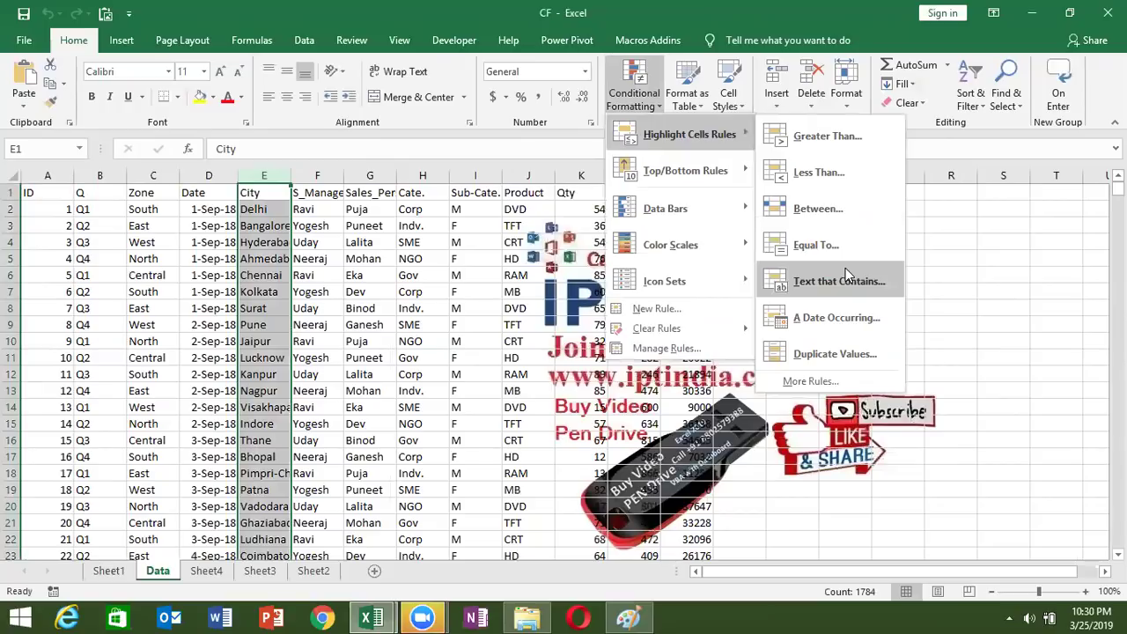
left_click(713, 304)
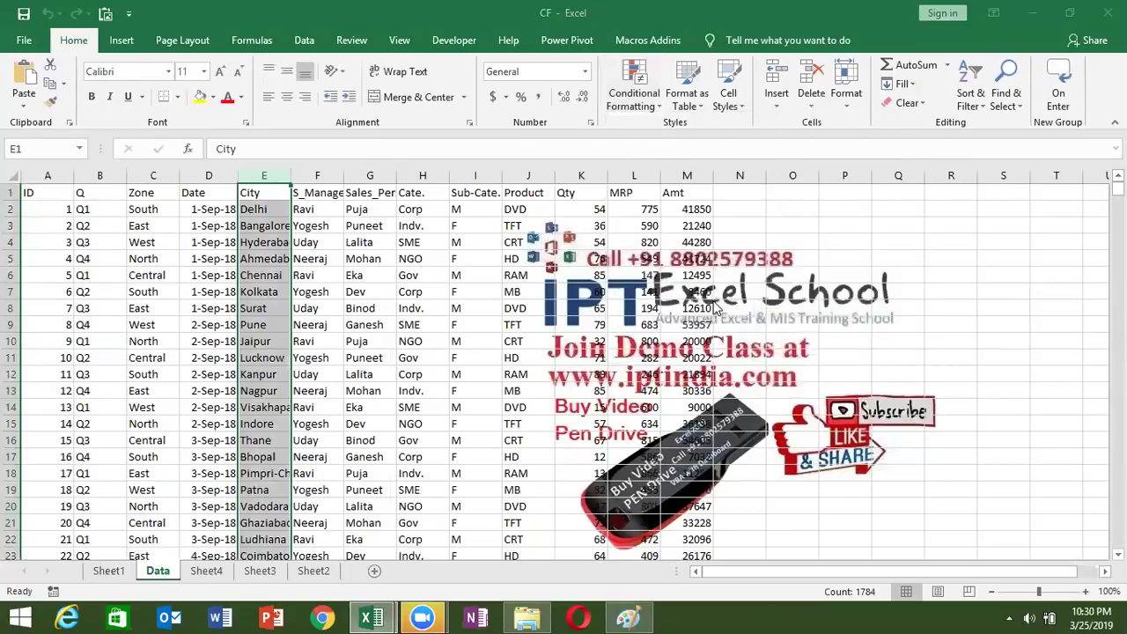
left_click(605, 195)
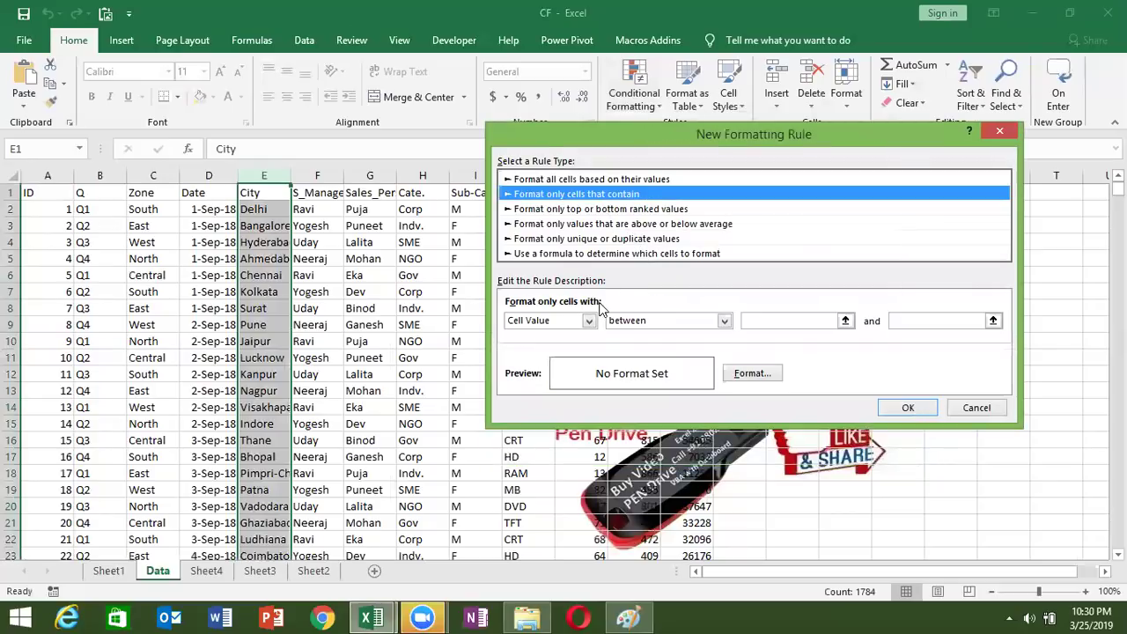
left_click(580, 322)
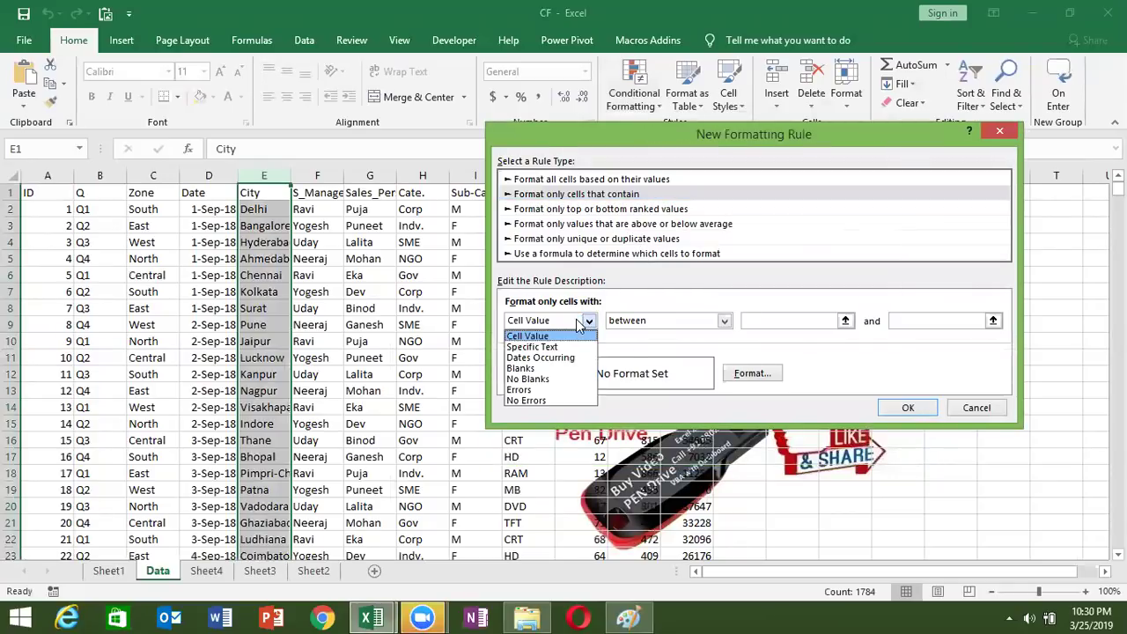
left_click(532, 347)
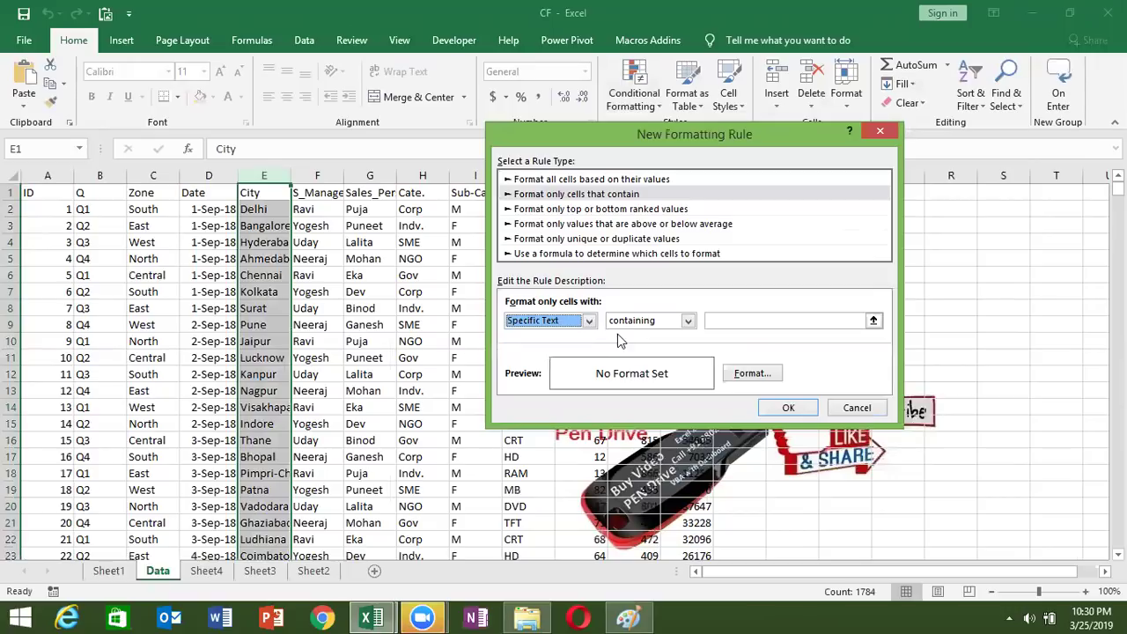
left_click(622, 324)
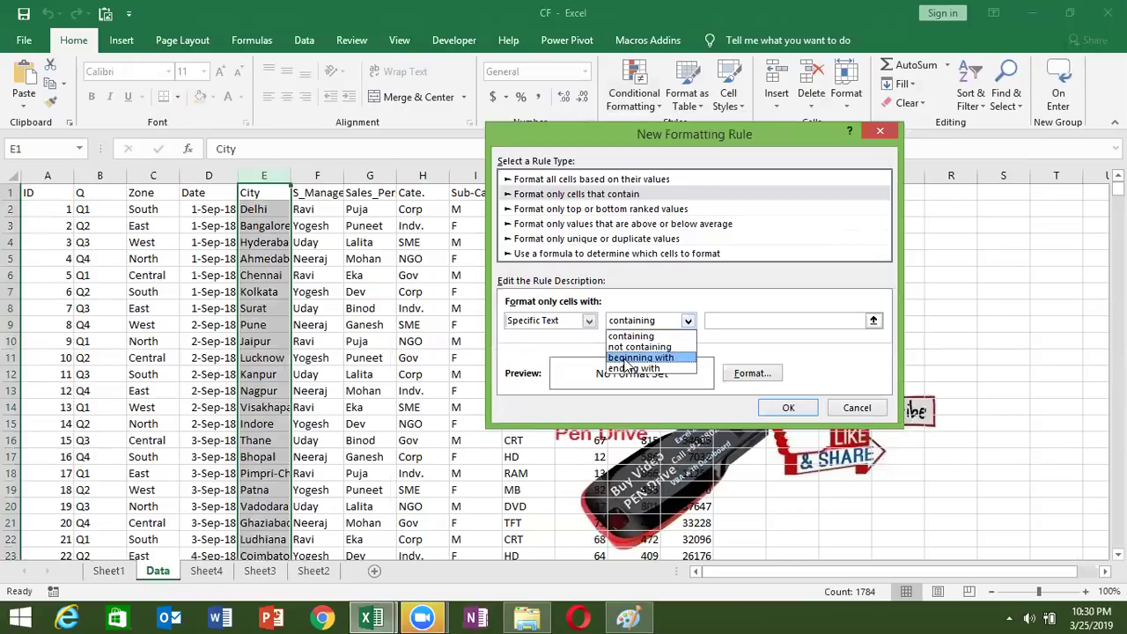
left_click(625, 359)
left_click(714, 325)
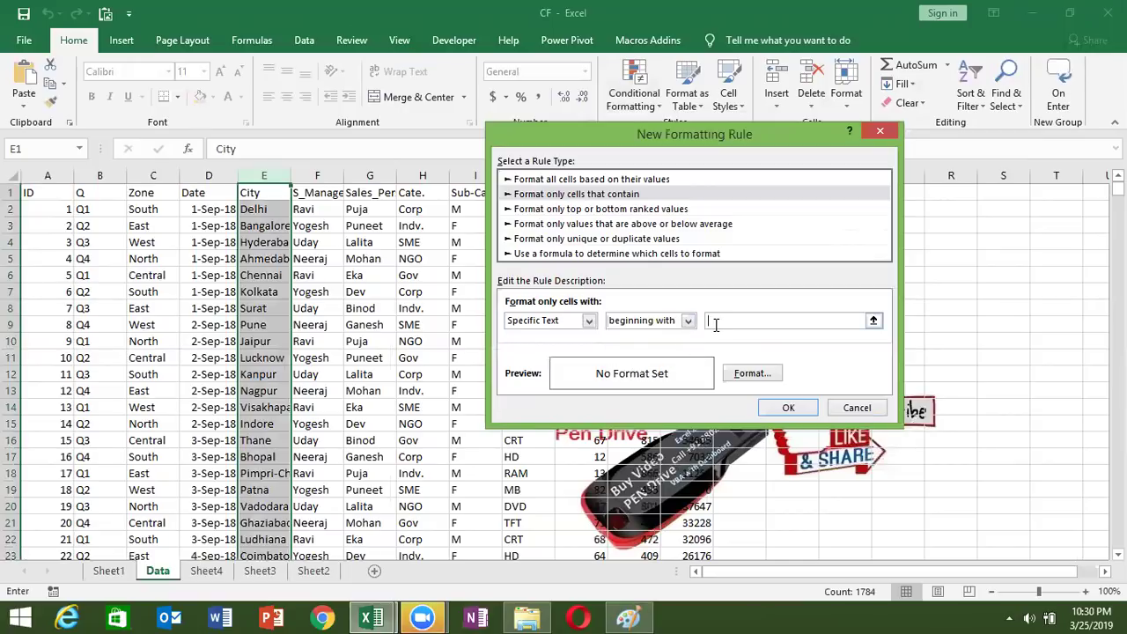
type("=$E$1")
type("A")
key("BackSpace")
key("BackSpace")
key("BackSpace")
key("BackSpace")
type("A")
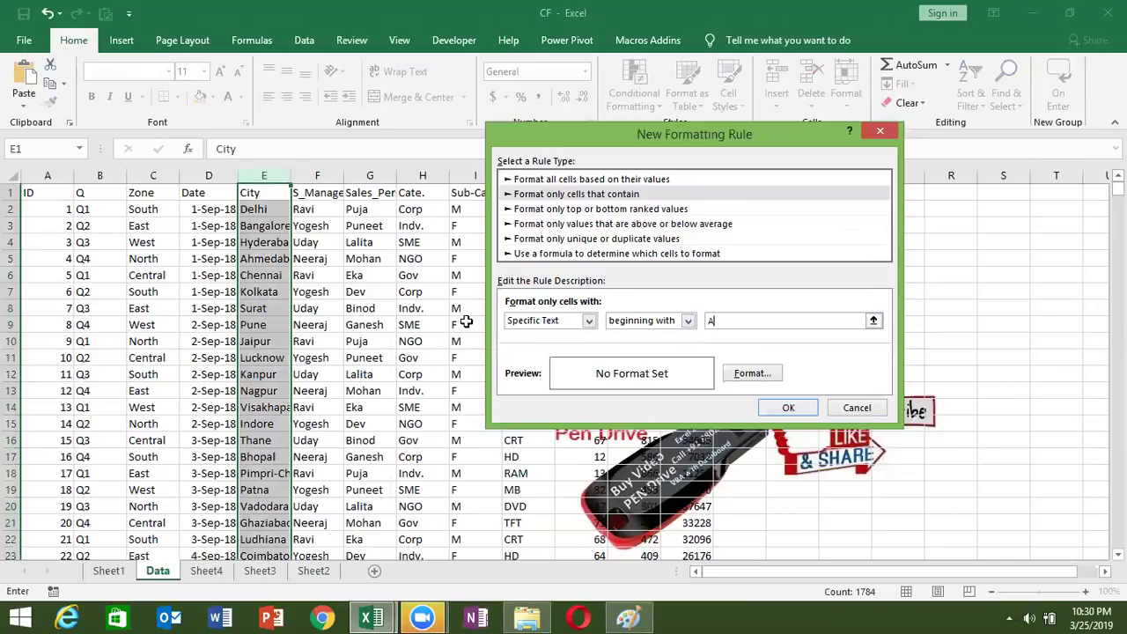
left_click(631, 322)
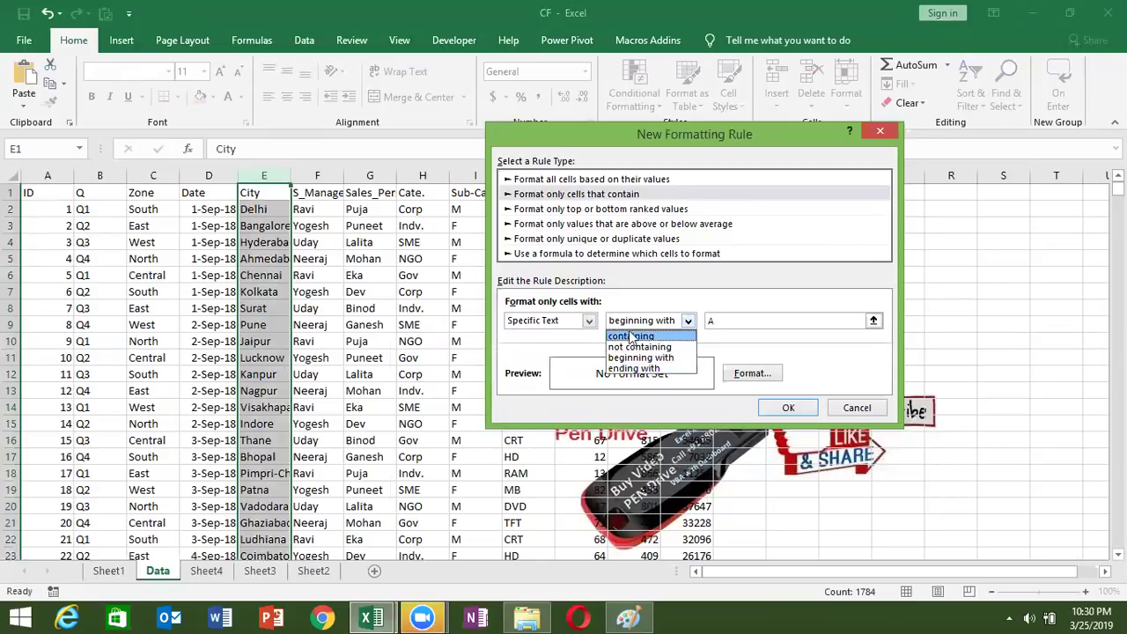
left_click(616, 298)
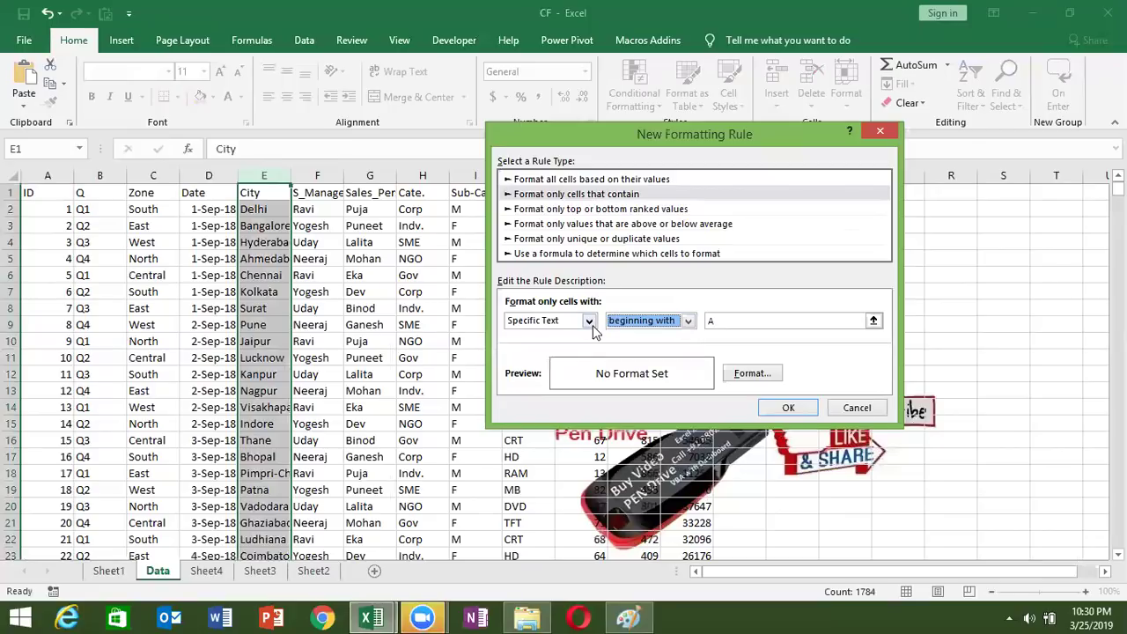
left_click(589, 321)
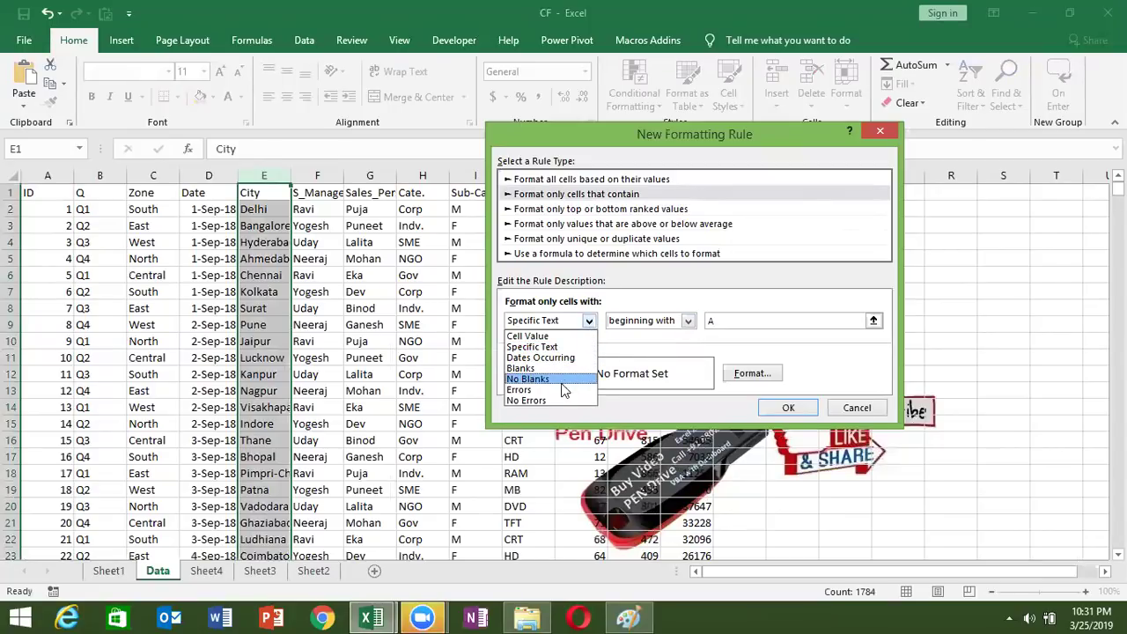
key("Escape")
key("Escape")
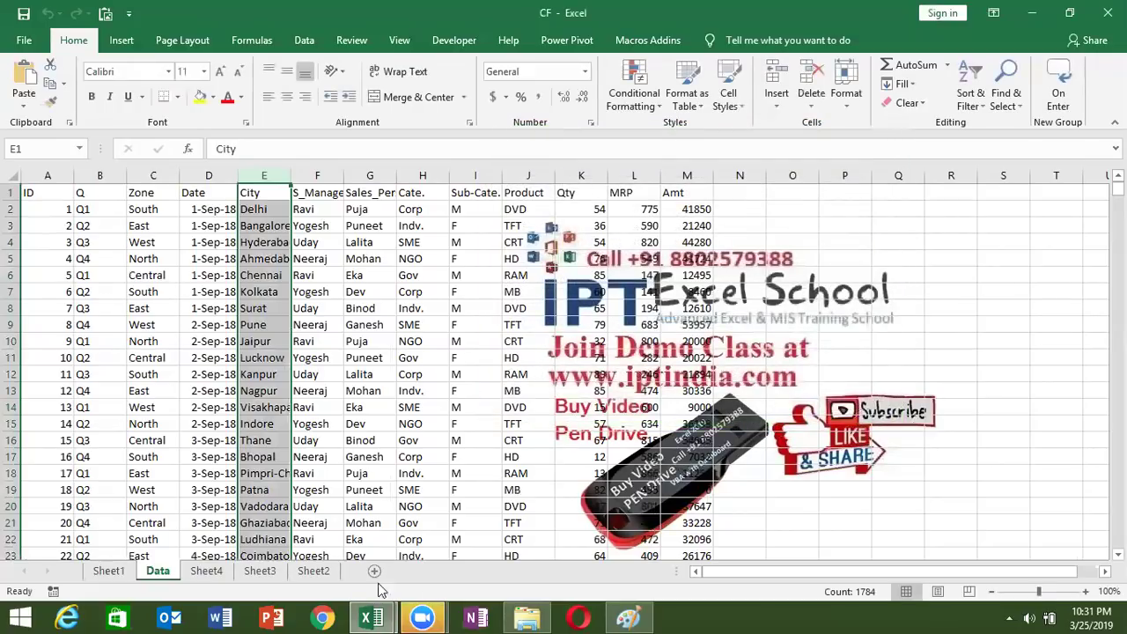
Add a new worksheet and enter the formula =NA() in cell A1
left_click(374, 568)
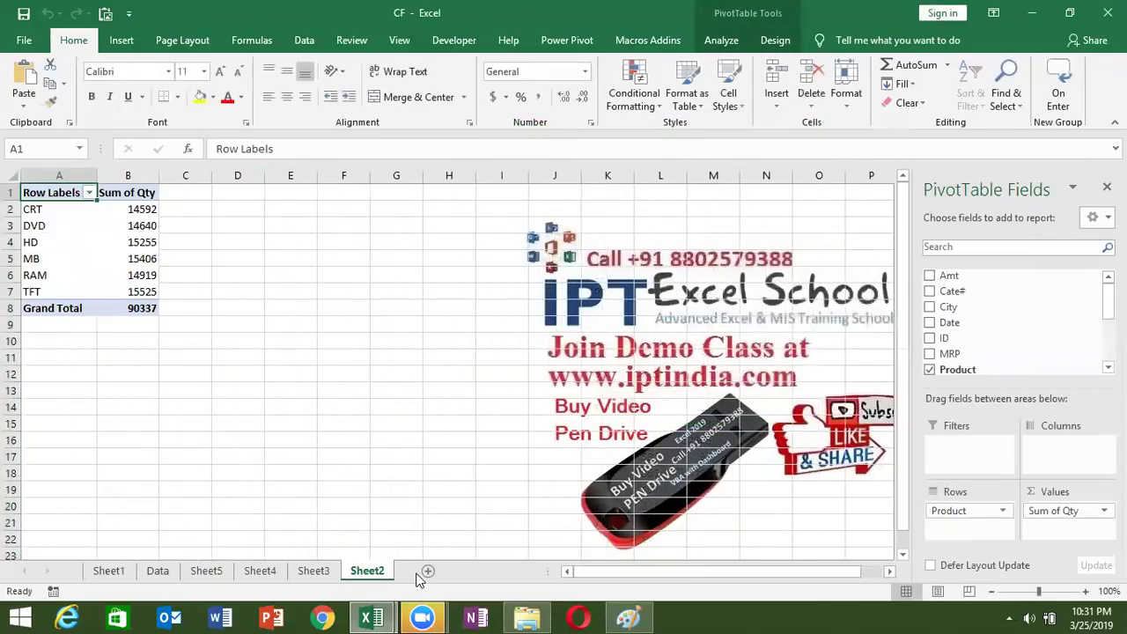
left_click(428, 571)
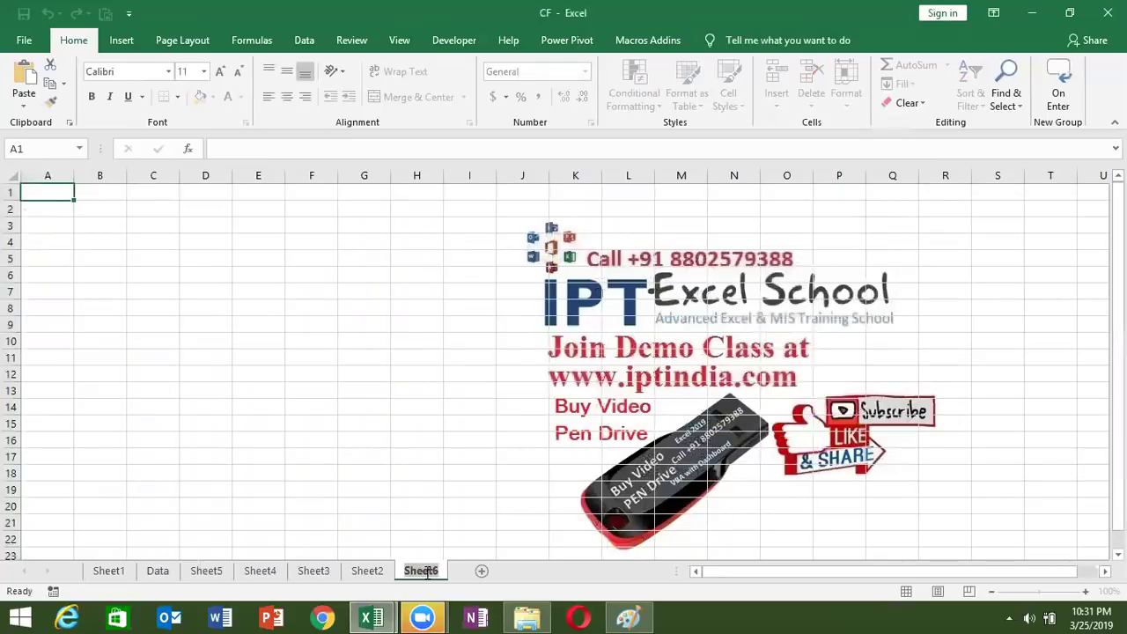
left_click(61, 200)
type("=")
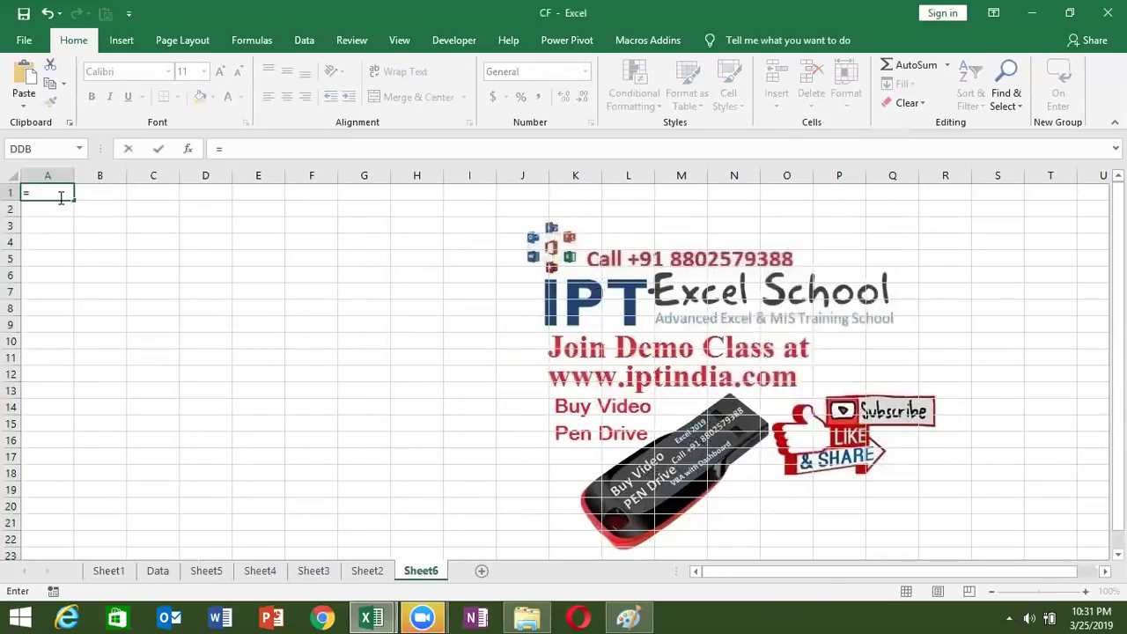
type("n")
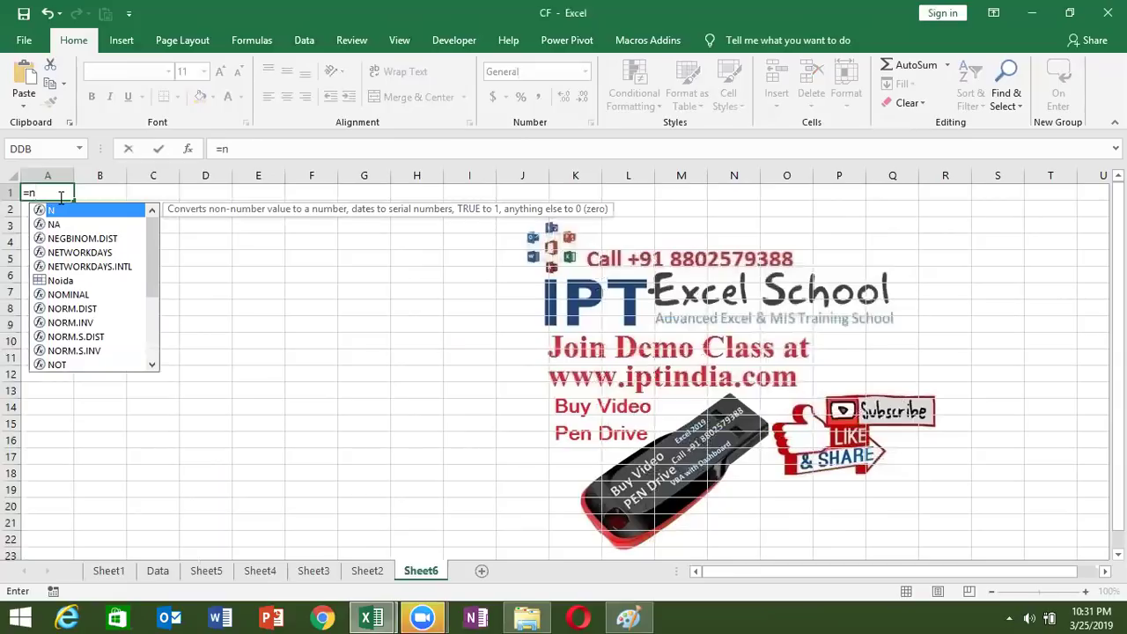
key("Return")
left_click(61, 198)
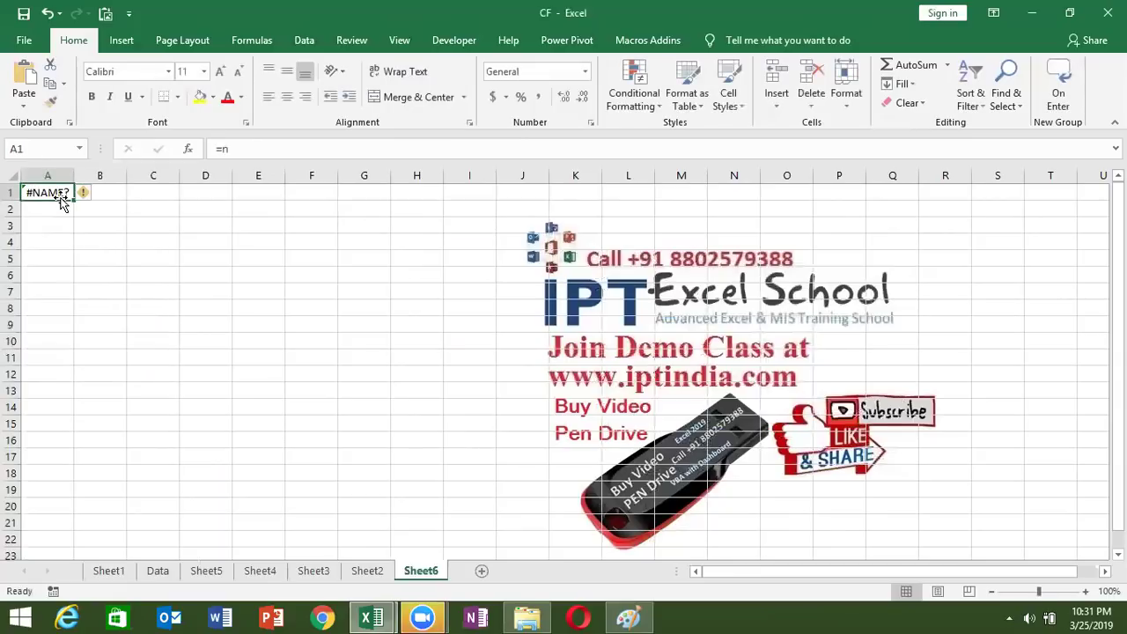
double_click(61, 198)
type("a")
key("Tab")
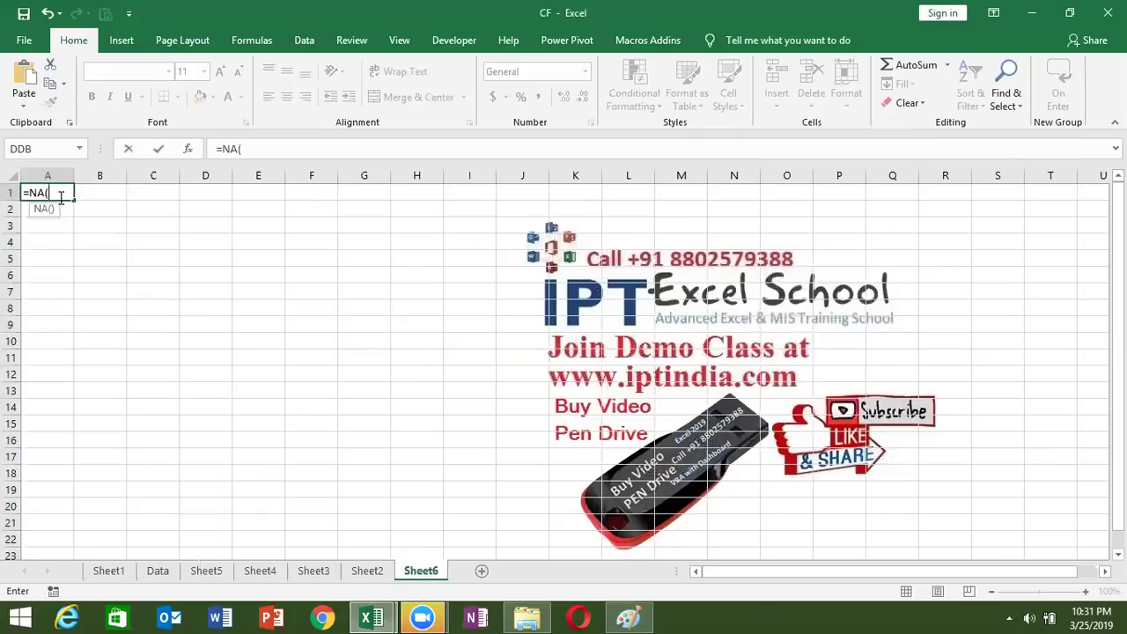
type(")")
key("Return")
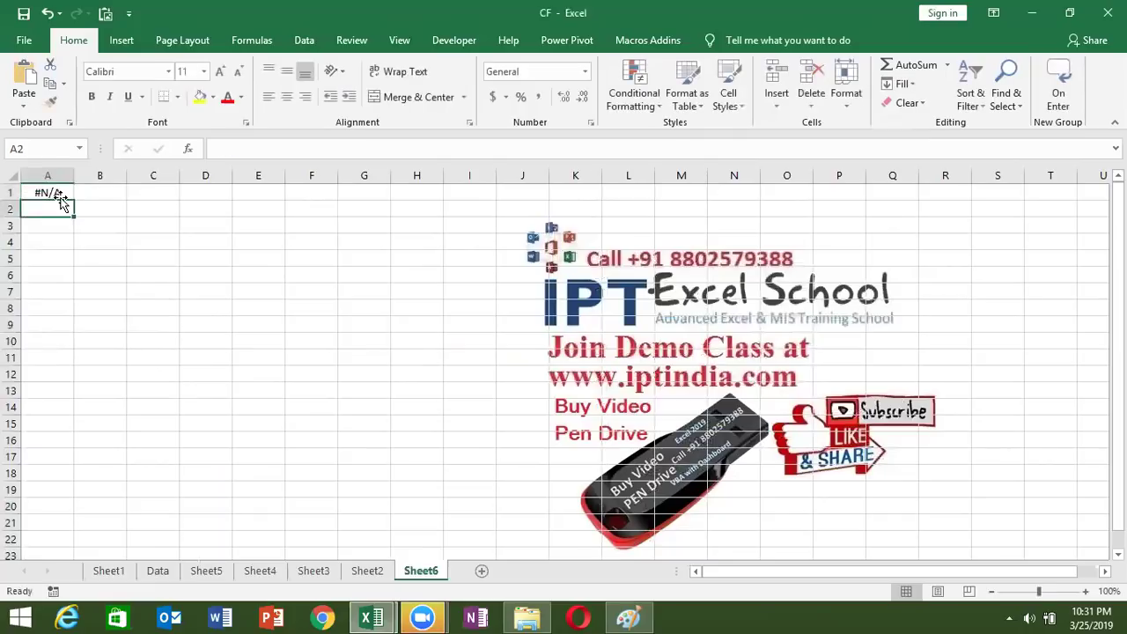
Fill the =NA() formula across the range A1:I14
left_click_drag(61, 197, 61, 203)
key("shift+Right")
key("shift+Right")
key("shift+Right")
key("shift+Right")
key("shift+Right")
key("shift+Right")
key("shift+Right")
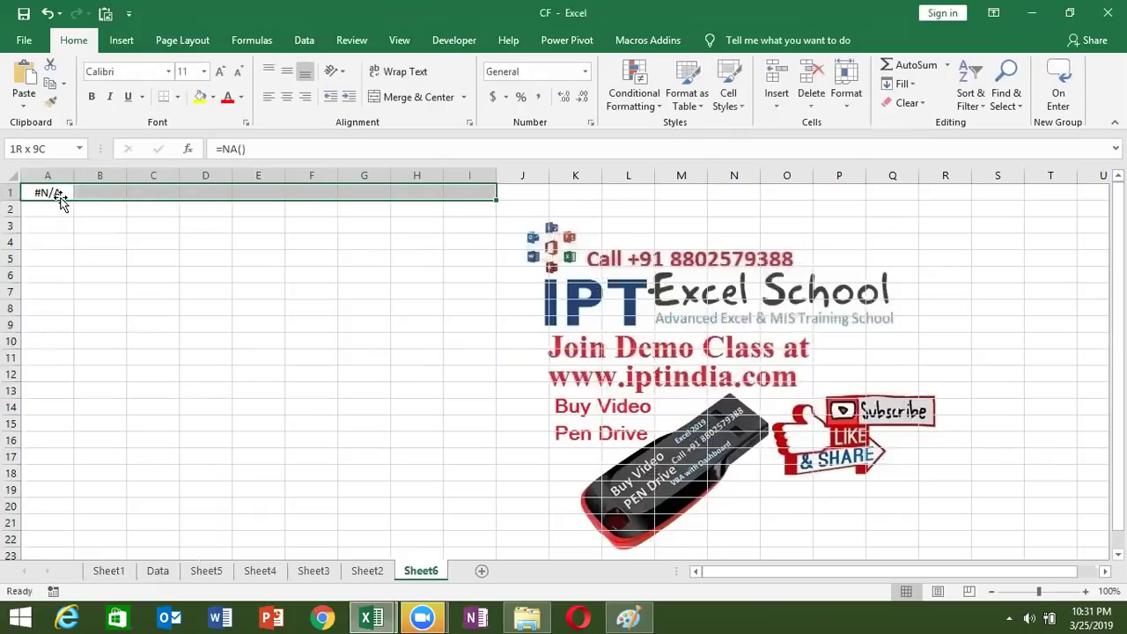
key("shift+Down")
key("shift+Down")
key("shift+Down")
key("shift+Down")
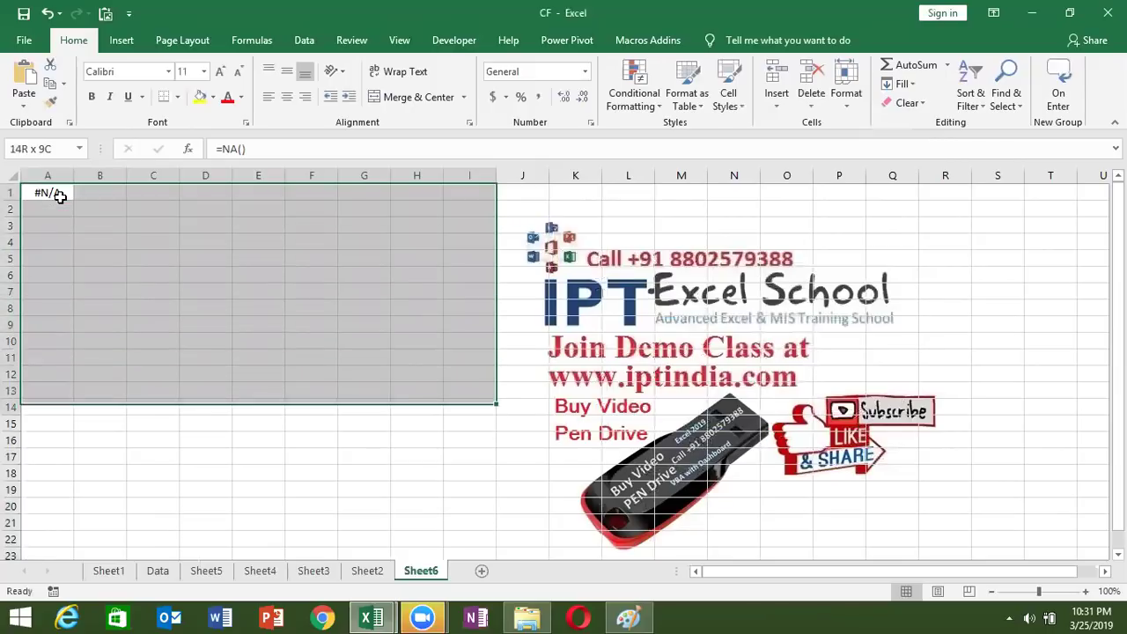
key("ctrl+r")
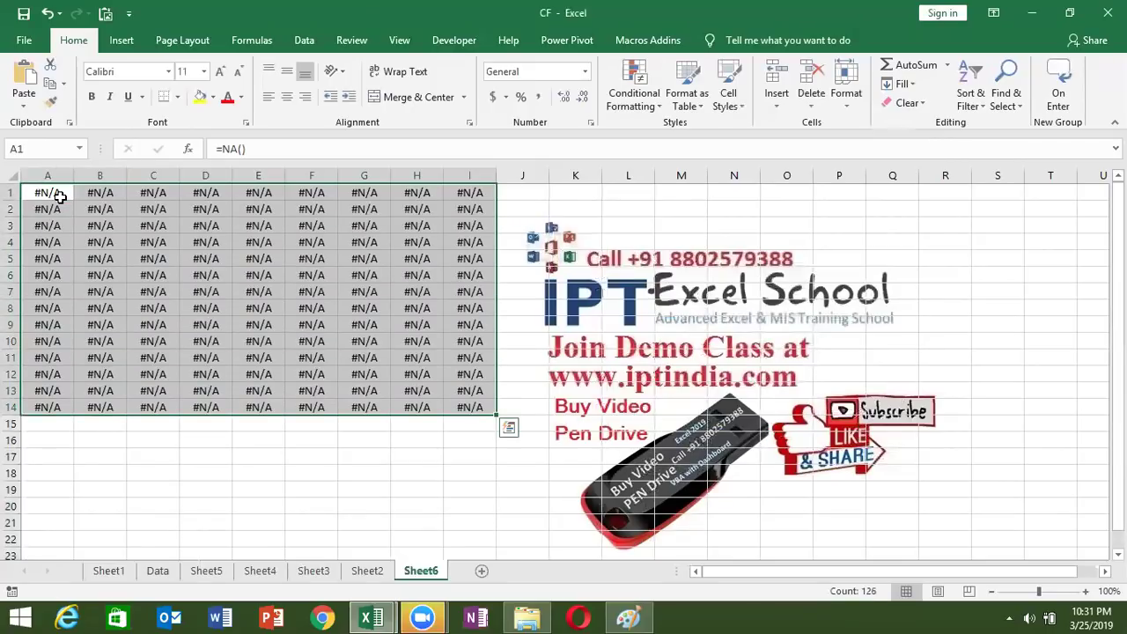
Enter 30 in C6, 85 in F5, 98 in H1 and 35 in I7
left_click(163, 272)
type("30")
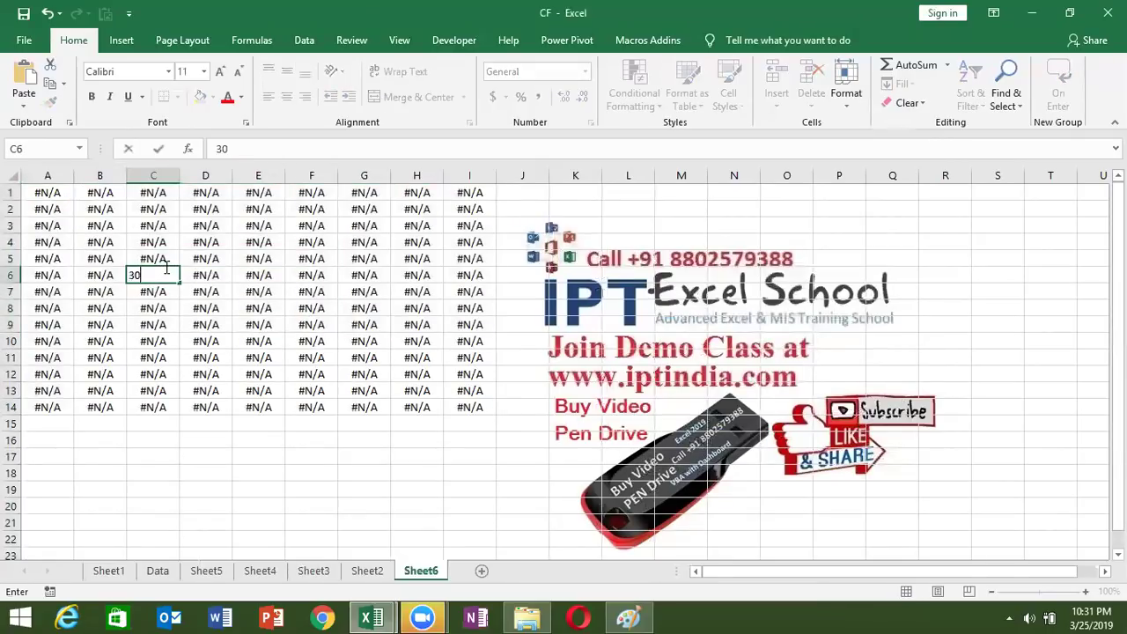
left_click(289, 261)
type("85")
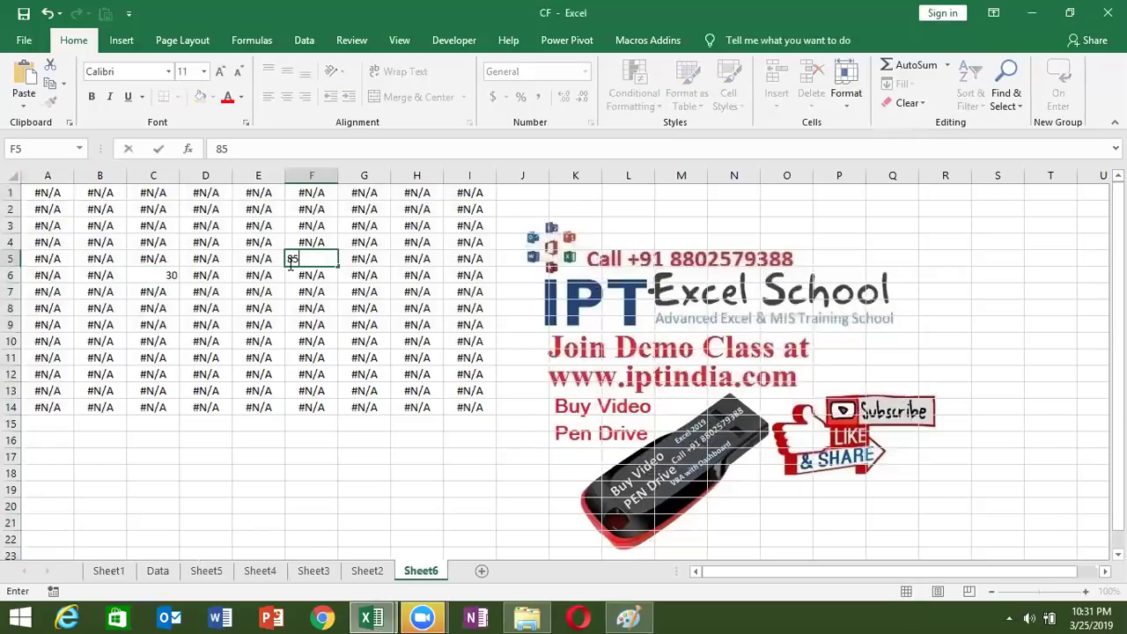
left_click(440, 196)
type("98")
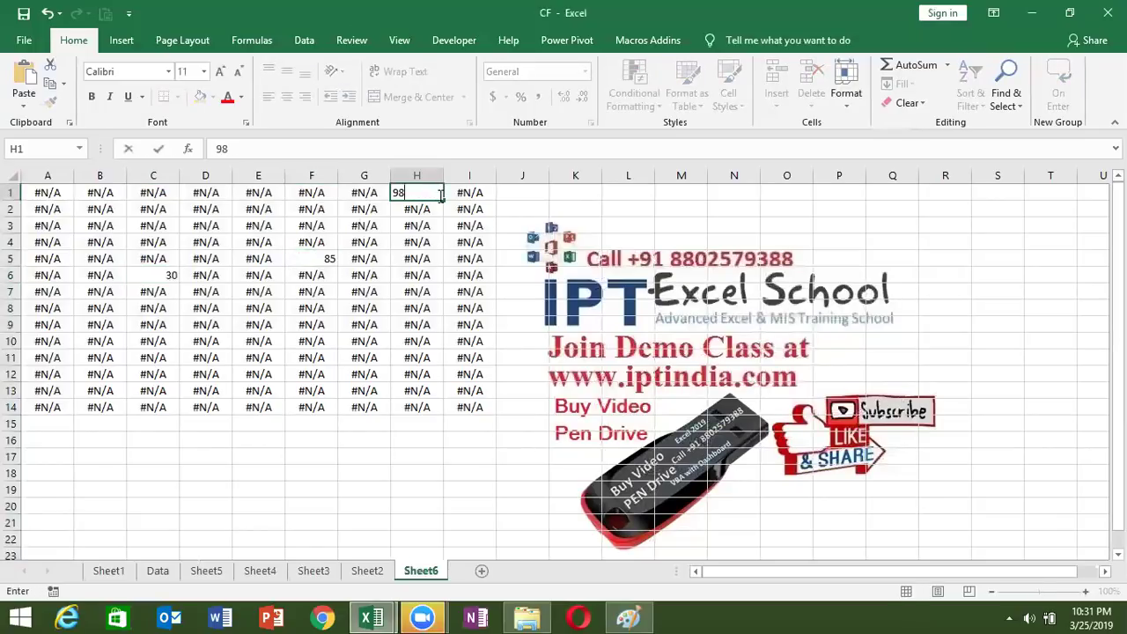
left_click(463, 291)
type("35")
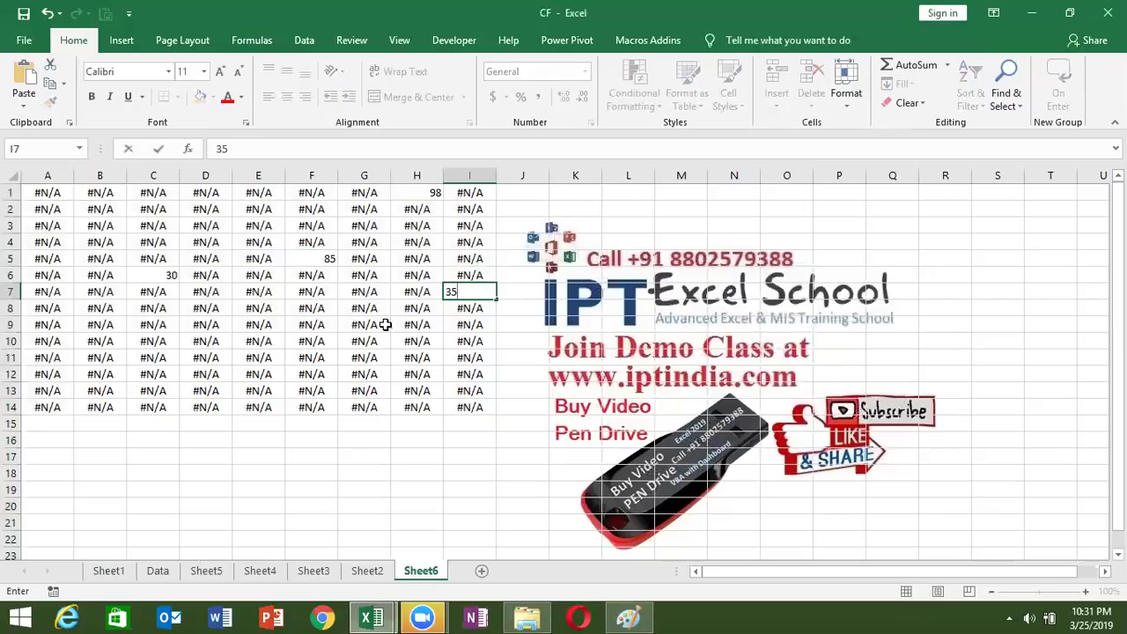
Enter 85 in G11, 78 in D12, 74 in A9 and 25 in A3, then select A1:I14
left_click(356, 357)
type("85")
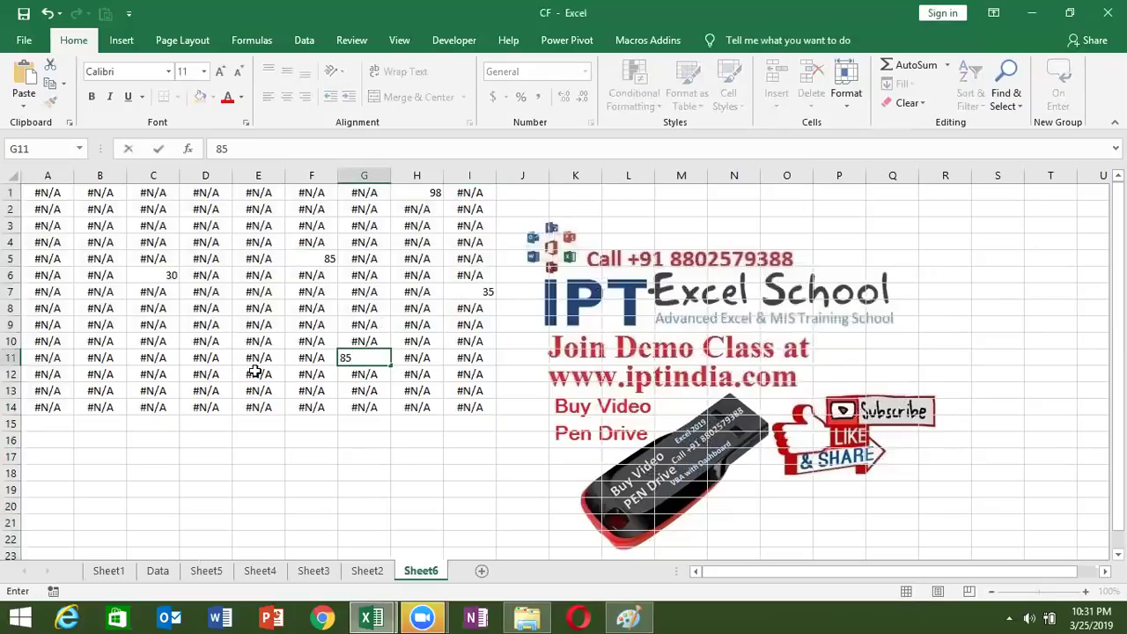
left_click(230, 370)
type("78")
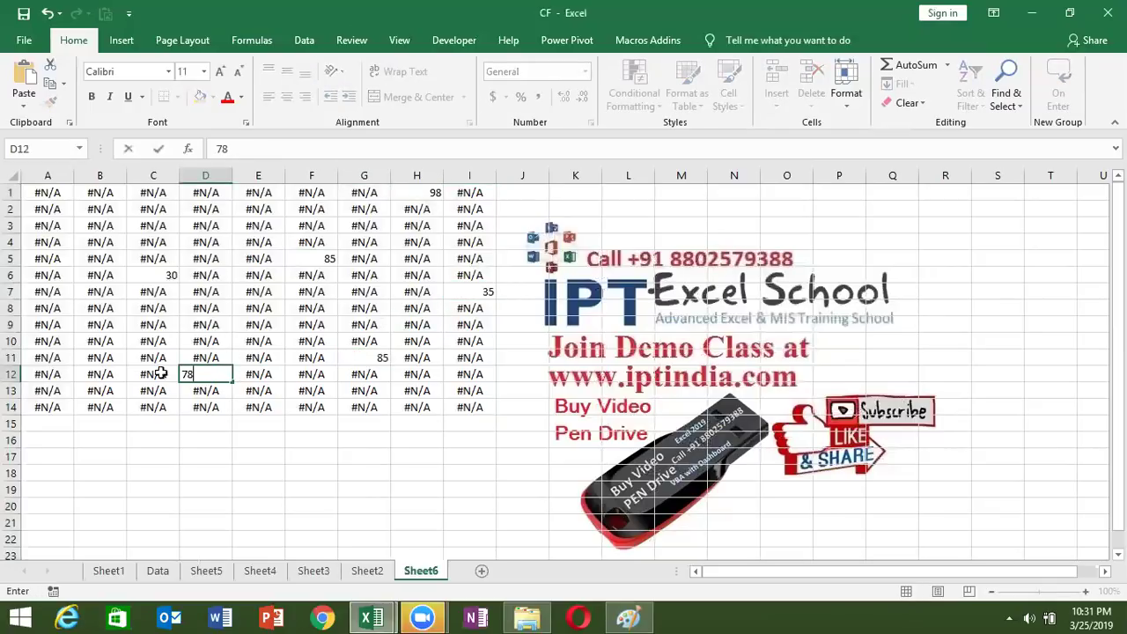
left_click(59, 325)
type("74")
left_click(50, 228)
type("25")
left_click(50, 192)
left_click_drag(50, 191, 460, 404)
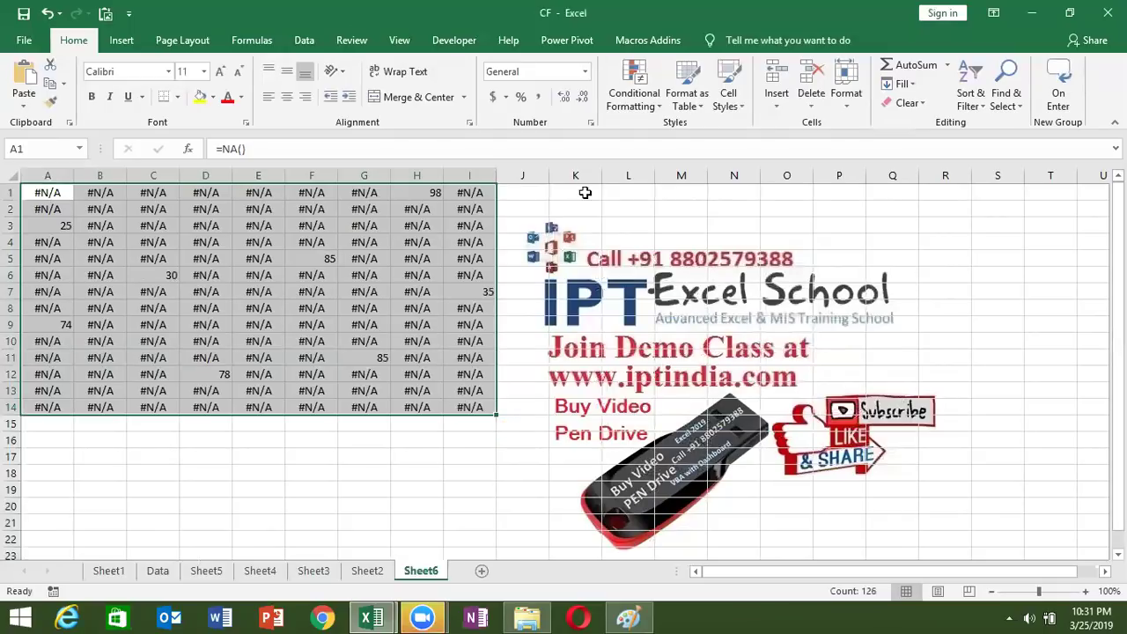
Start a new conditional formatting rule that formats only cells containing Errors
left_click(641, 96)
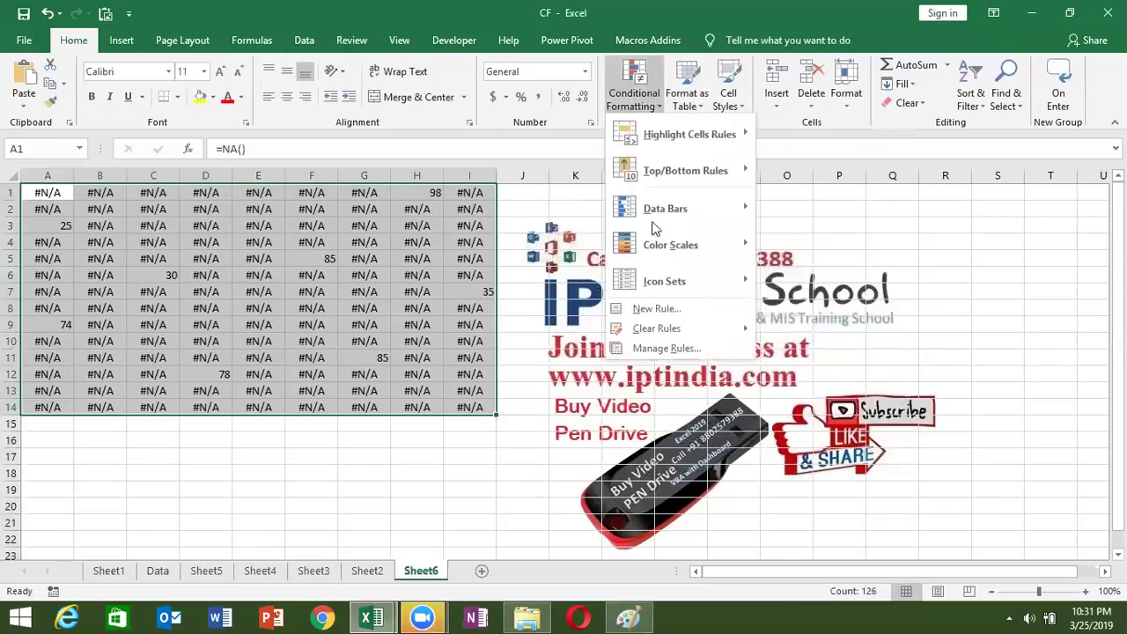
left_click(639, 308)
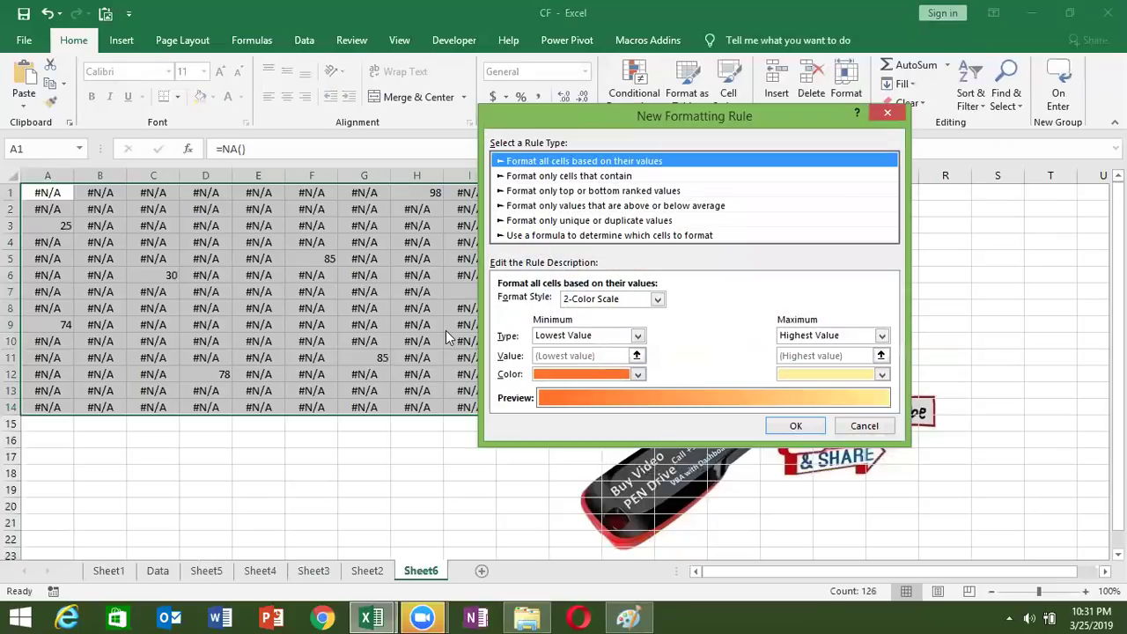
left_click(543, 176)
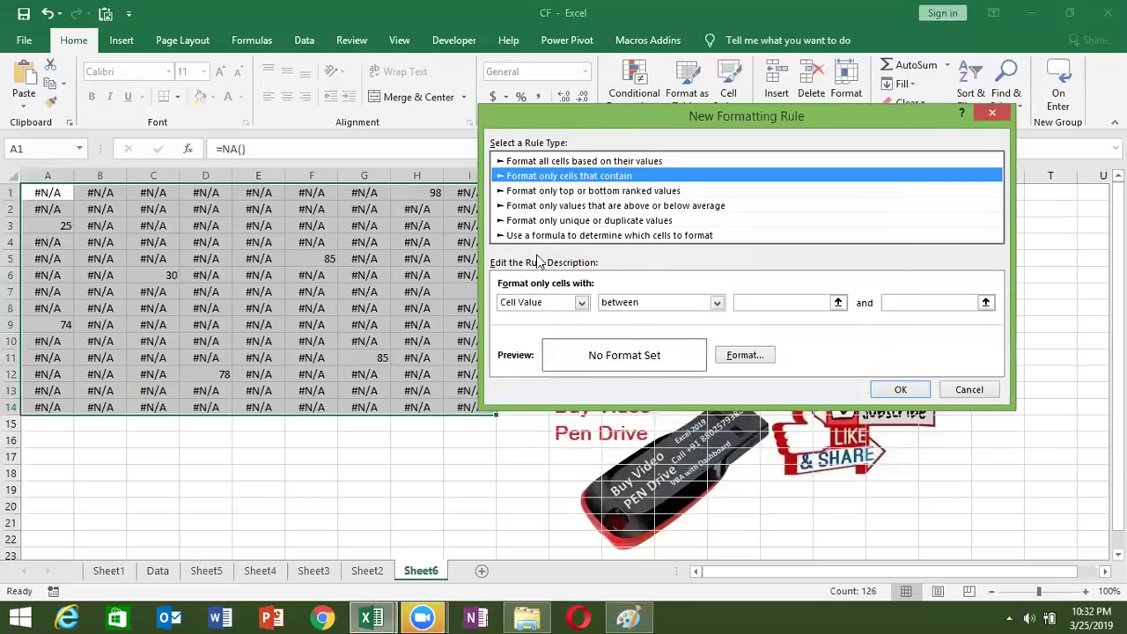
left_click(528, 303)
left_click(527, 304)
left_click(527, 305)
left_click(527, 306)
left_click(527, 304)
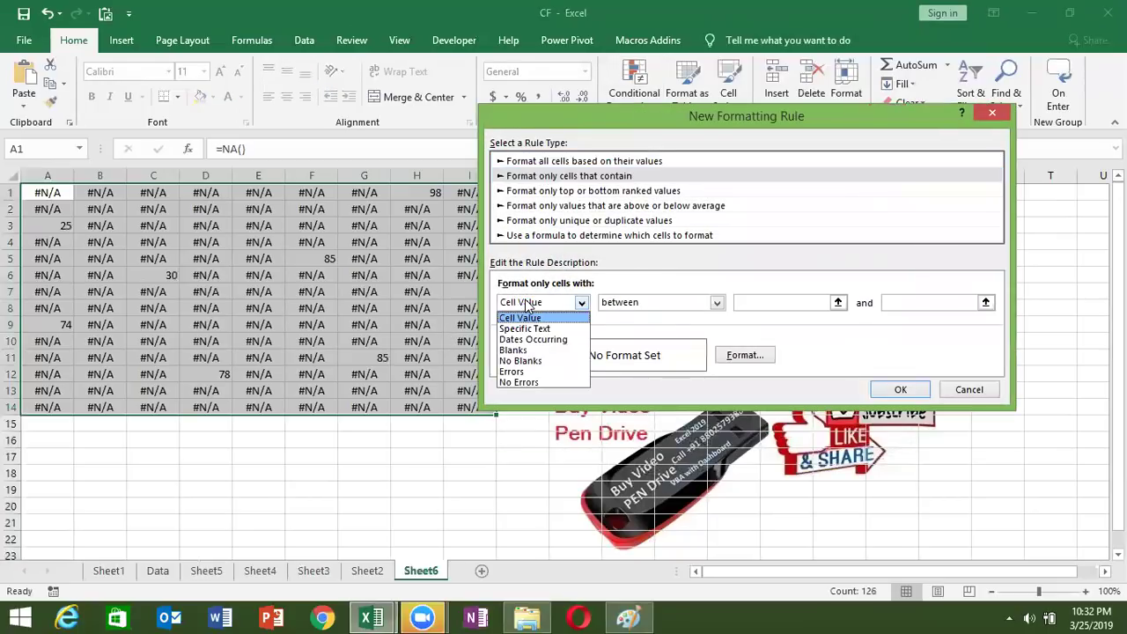
left_click(517, 373)
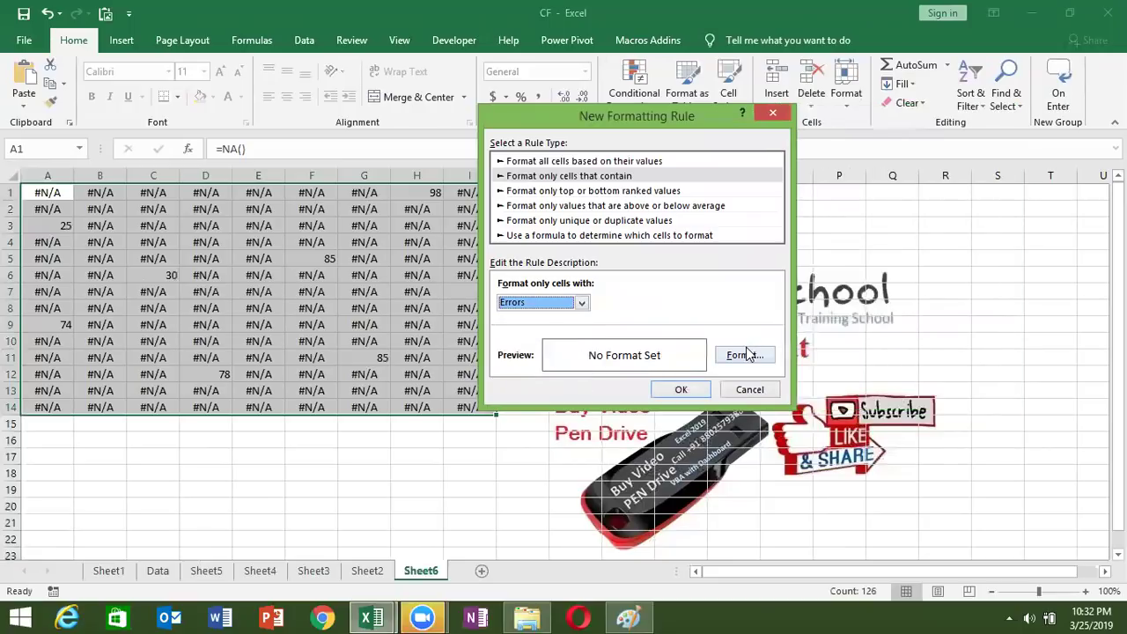
Give the error rule a white font colour and apply it
left_click(747, 355)
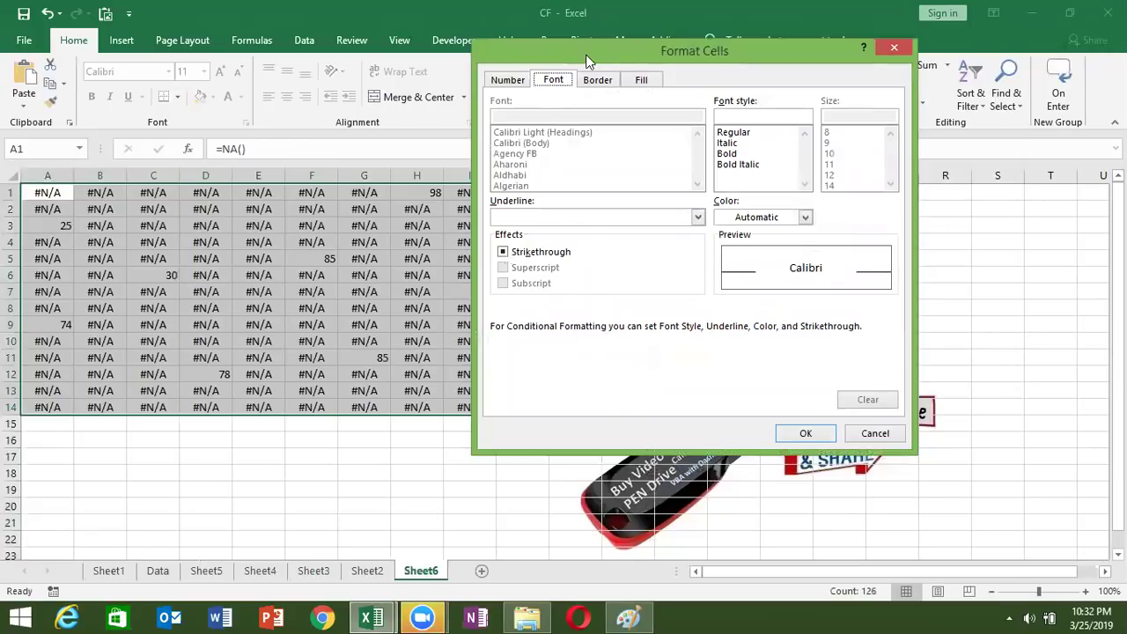
left_click(643, 80)
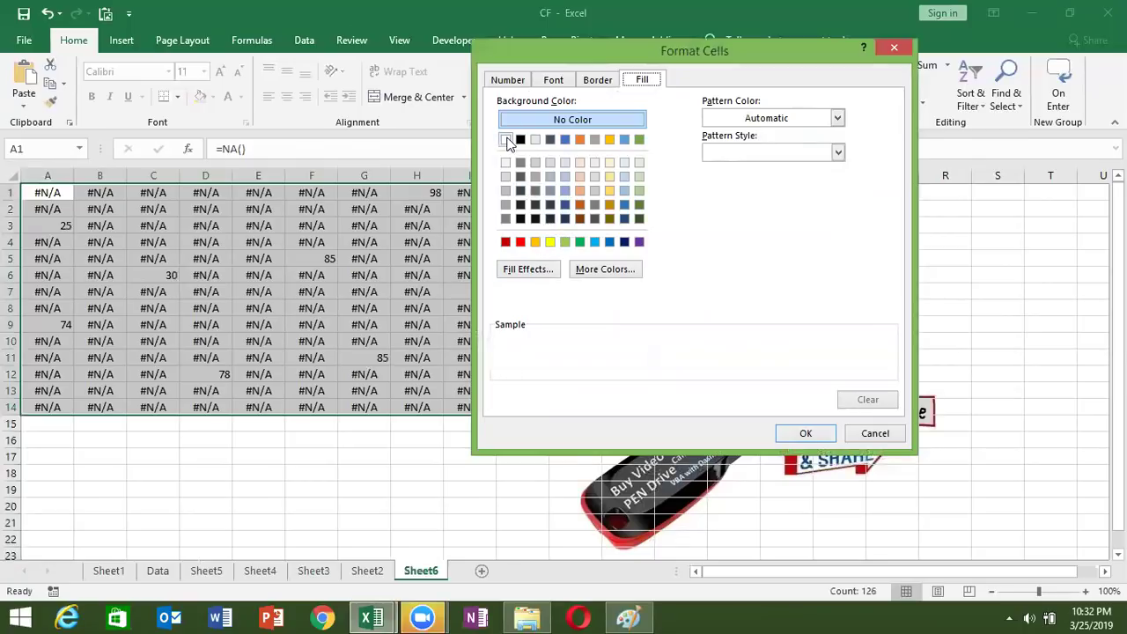
left_click(555, 81)
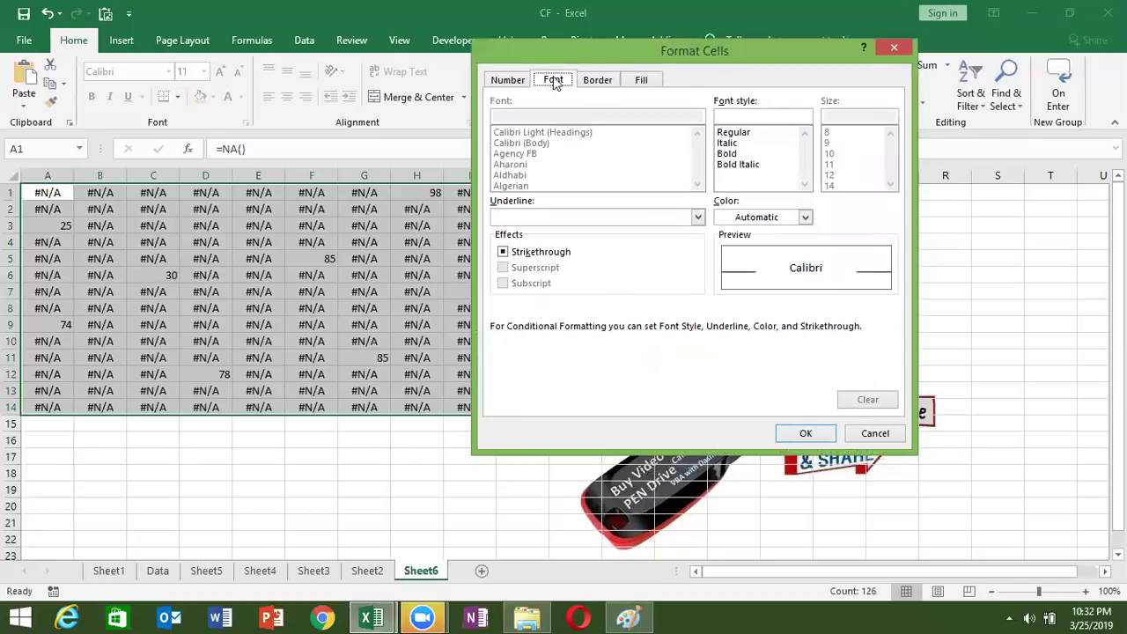
left_click(756, 217)
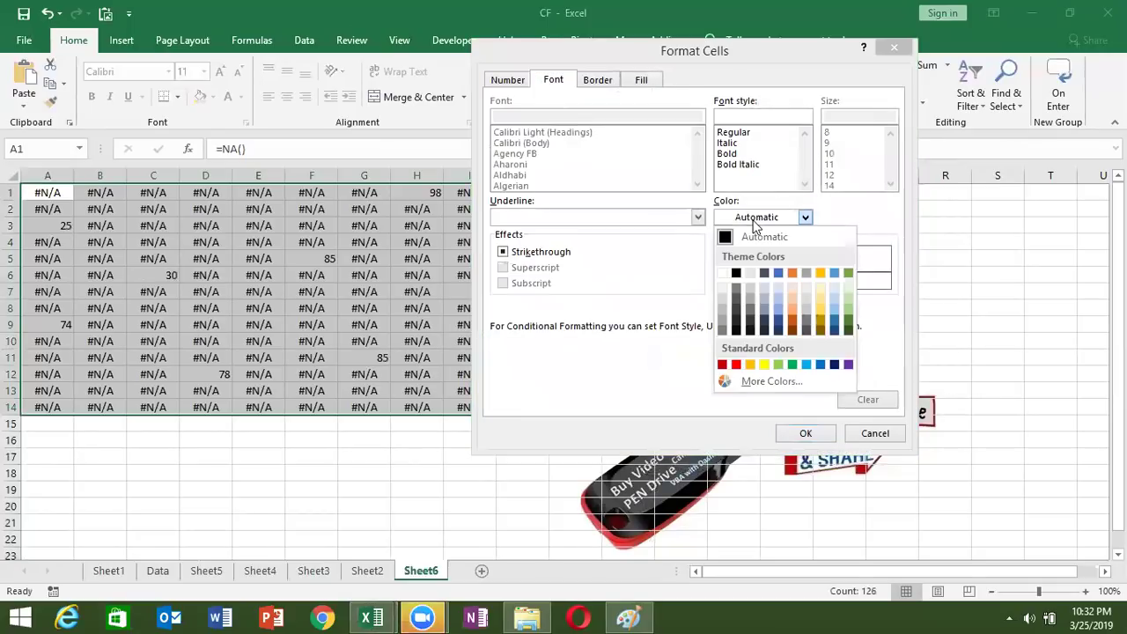
left_click(725, 273)
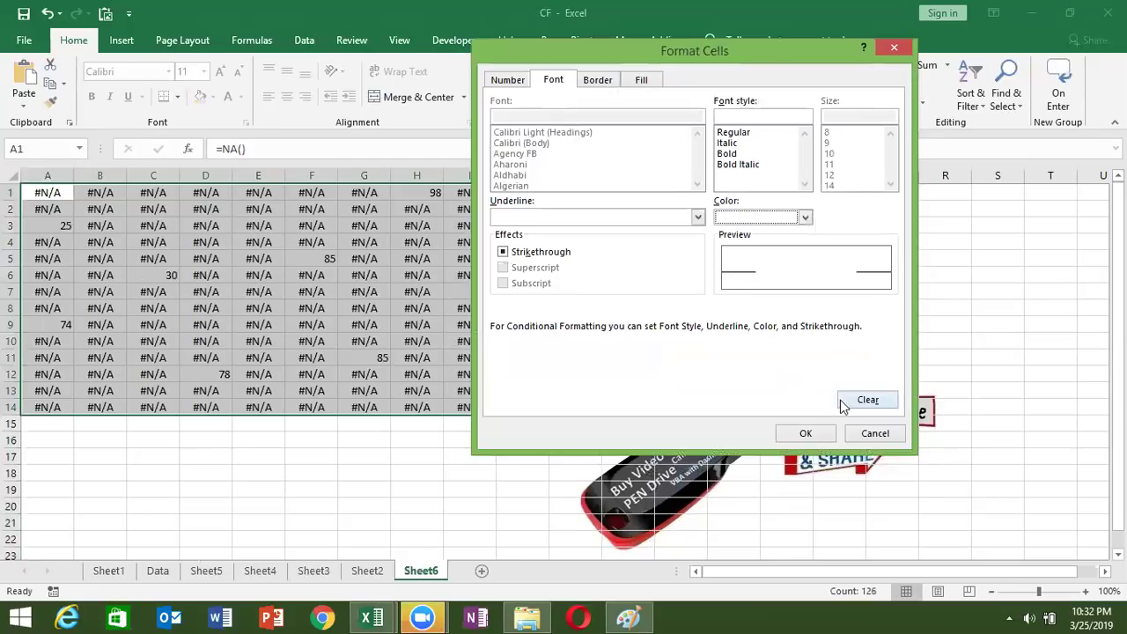
left_click(805, 434)
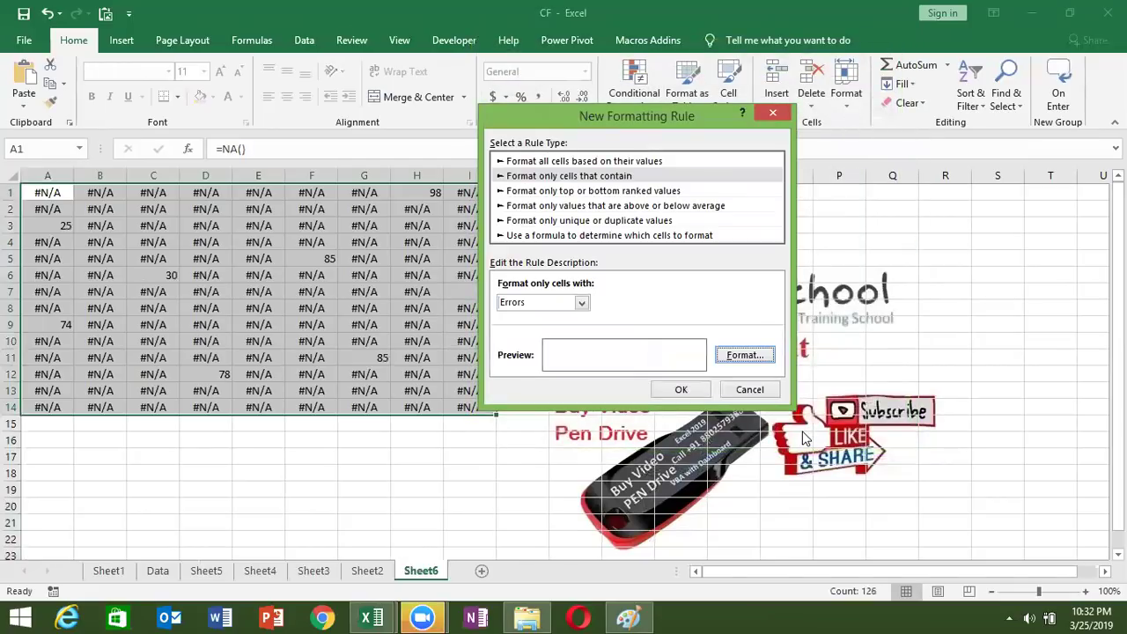
left_click(692, 394)
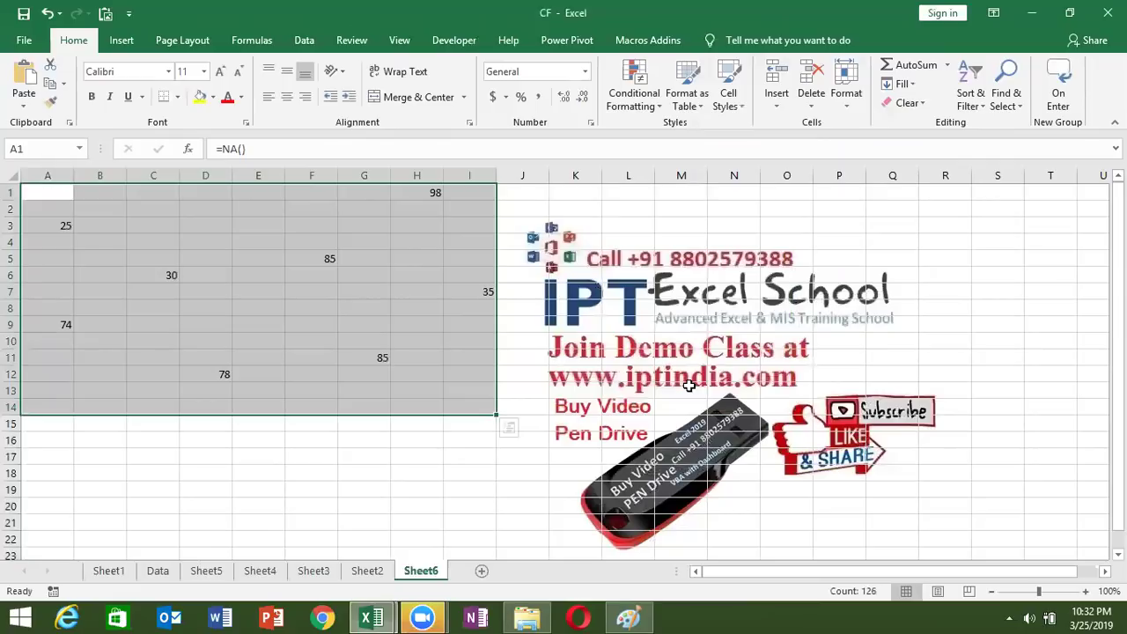
Select D1:F4 on Sheet6, then switch to the Data sheet
left_click(225, 194)
left_click_drag(238, 201, 290, 245)
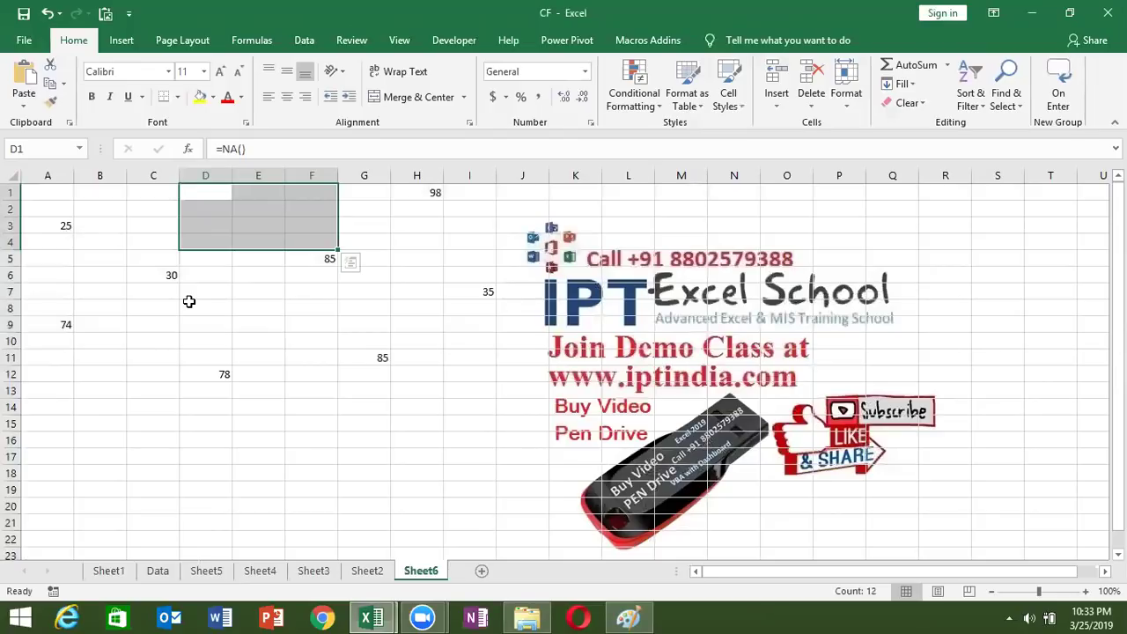
left_click(170, 570)
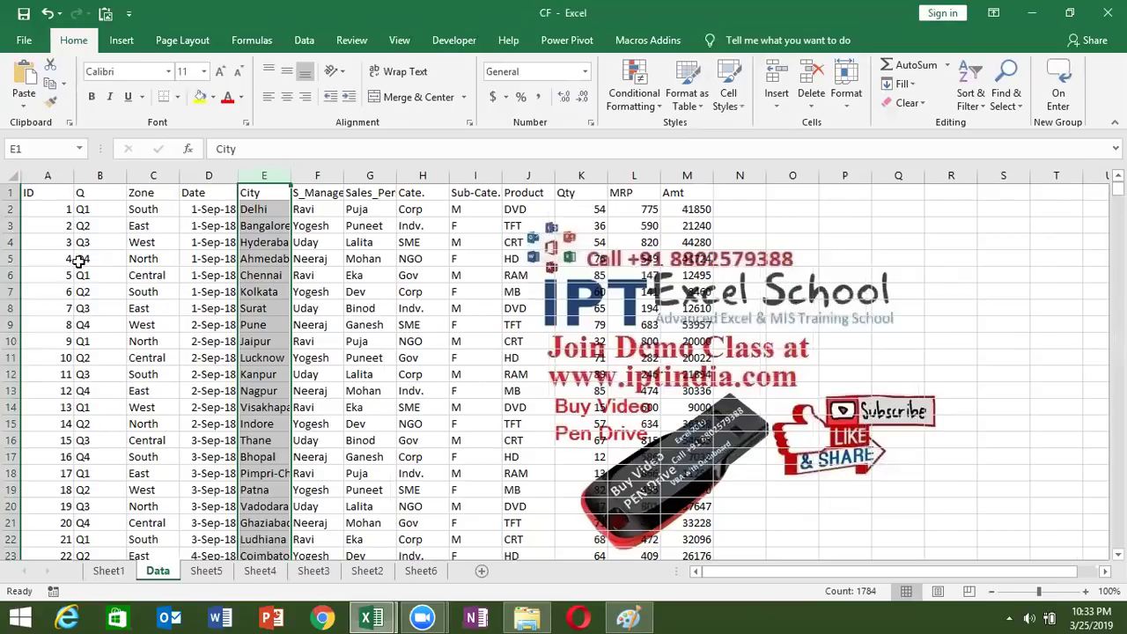
Select cell B2 and start a new 'Use a formula' conditional formatting rule
left_click(83, 222)
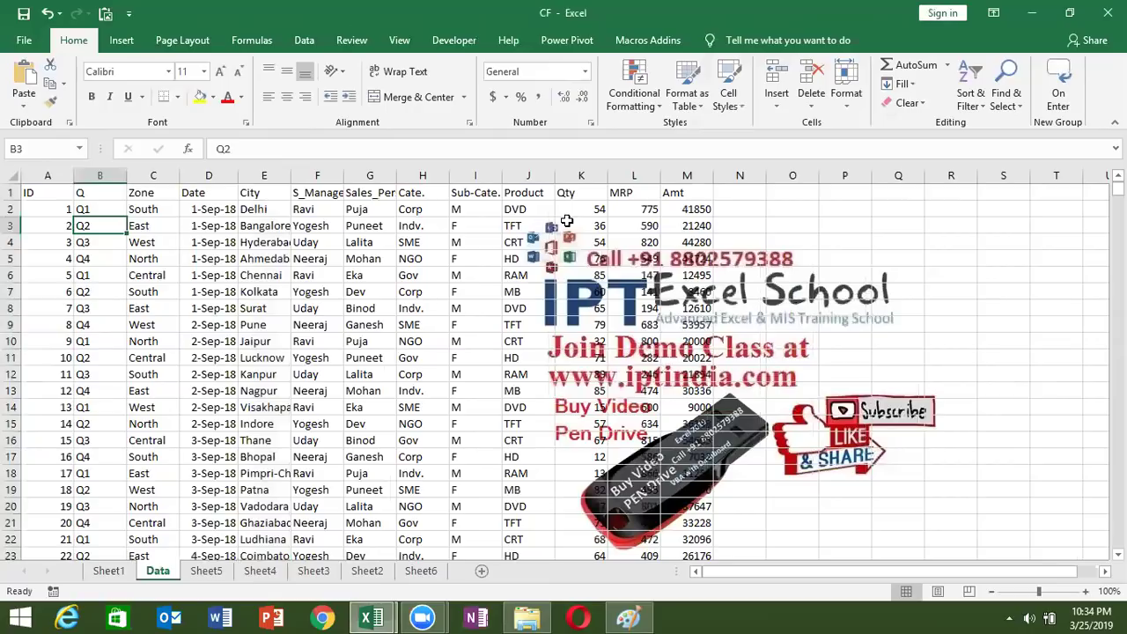
key("Up")
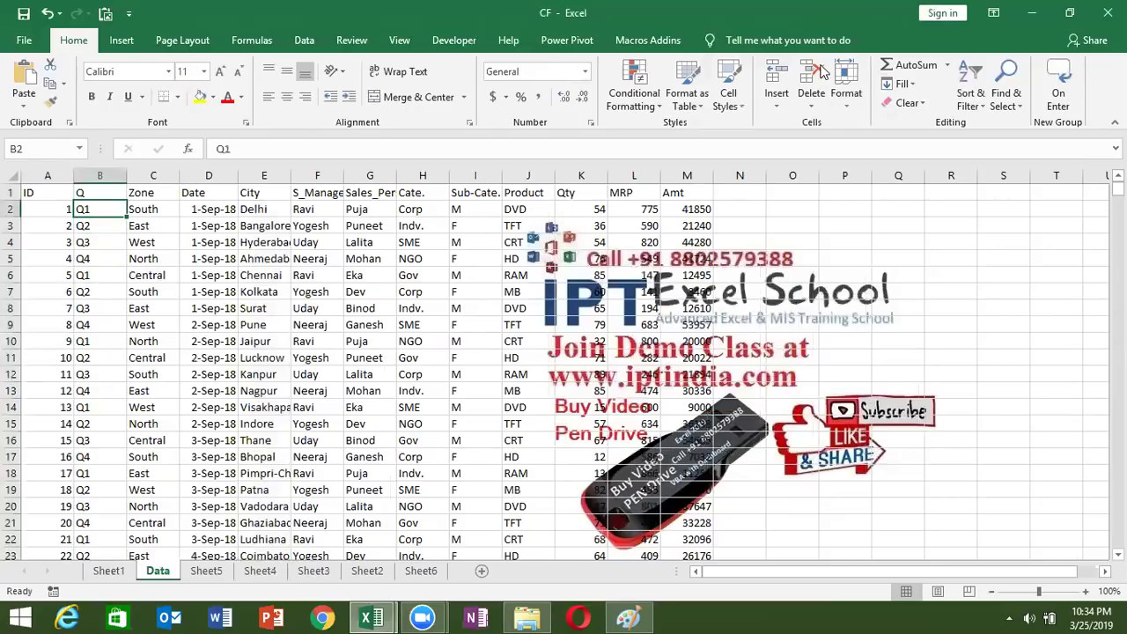
left_click(662, 109)
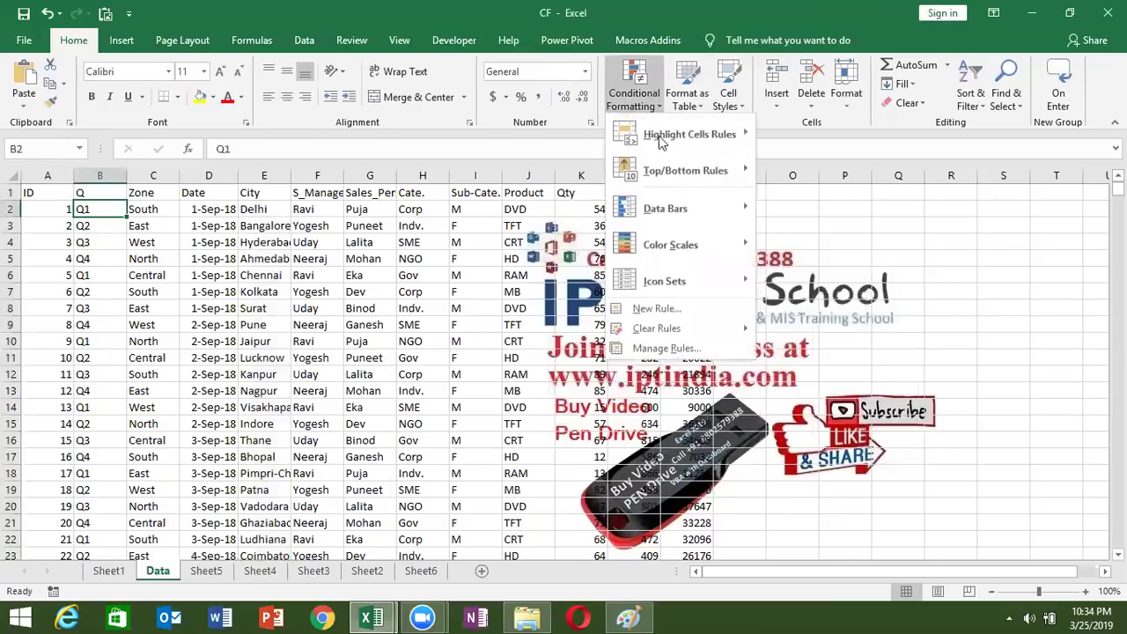
mouse_move(672, 249)
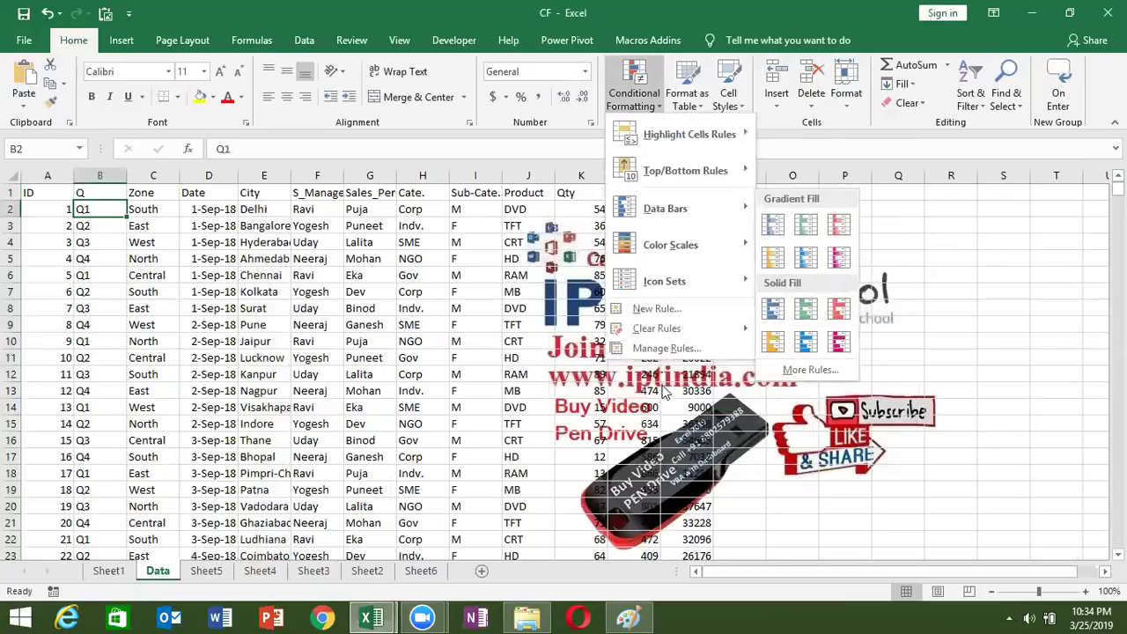
left_click(655, 308)
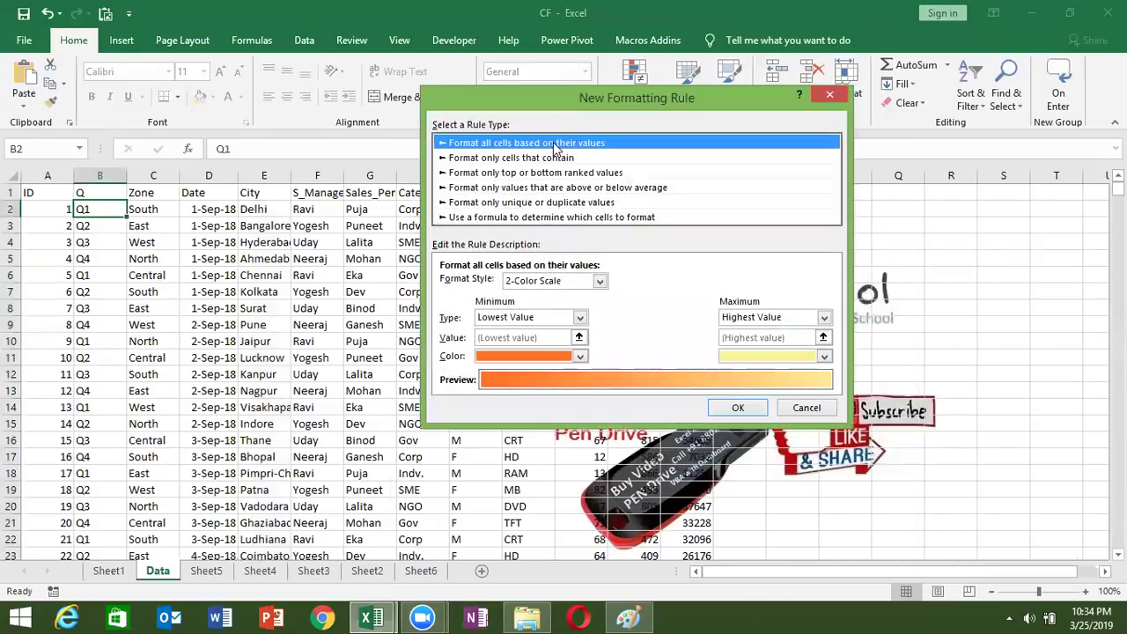
left_click(552, 218)
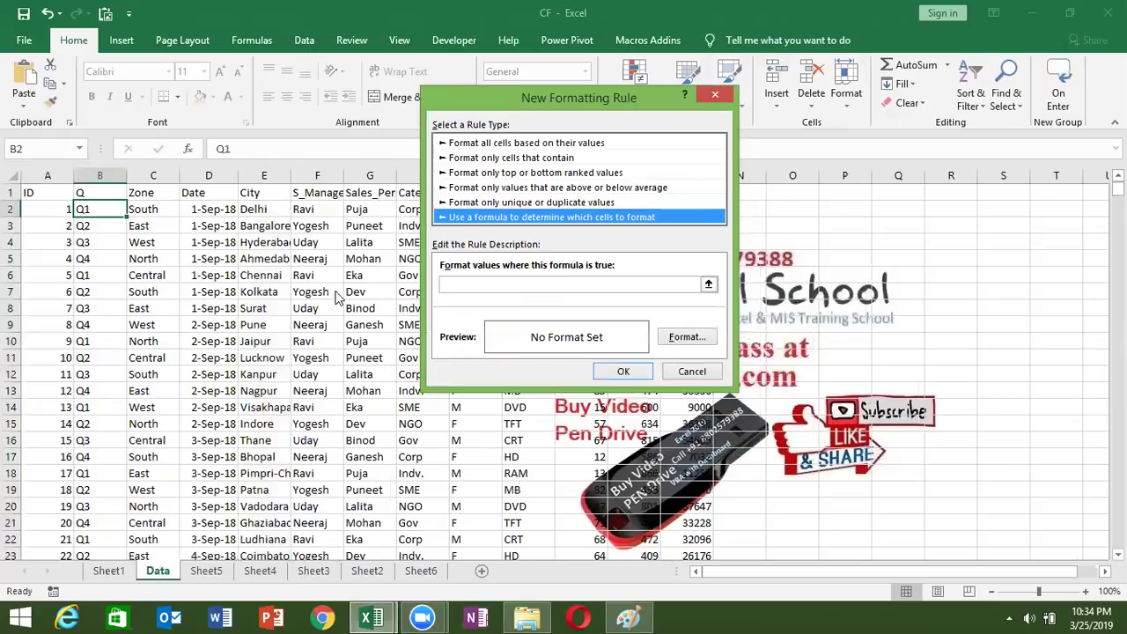
Enter the rule formula =$M$2*10%>4000, referencing the Amt cell M2
left_click(513, 285)
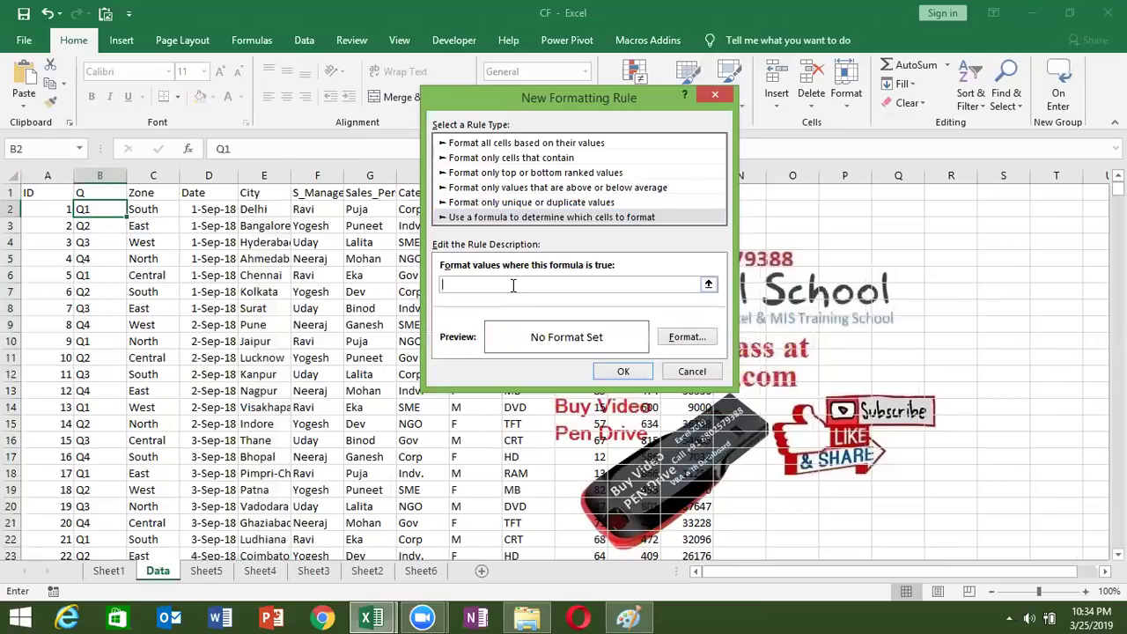
type("=")
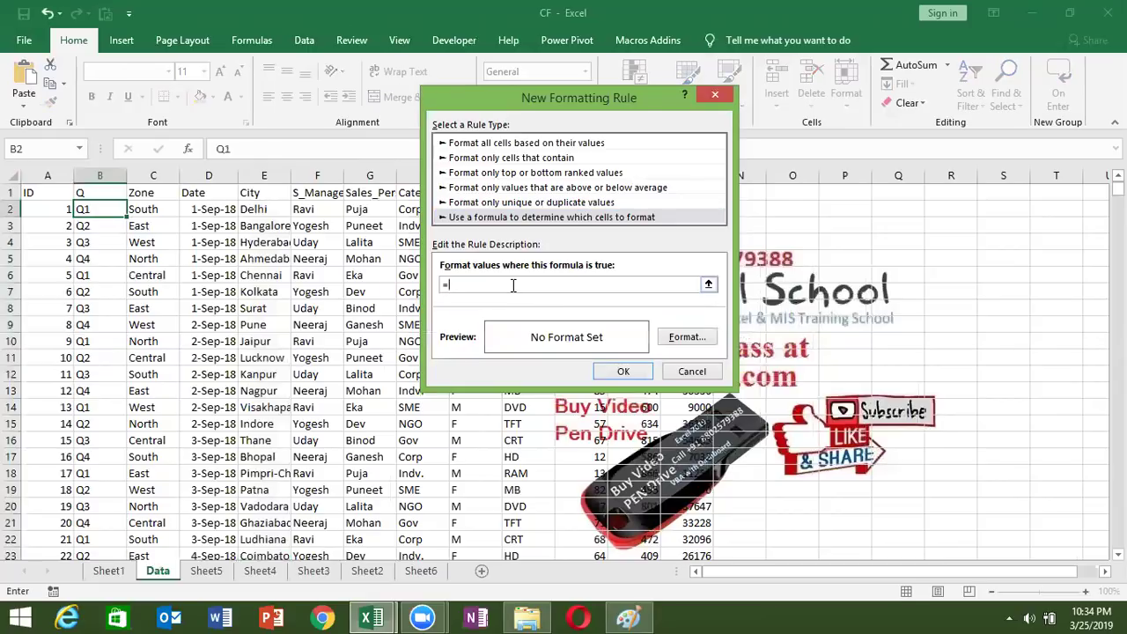
left_click(708, 284)
left_click(707, 208)
type("*10")
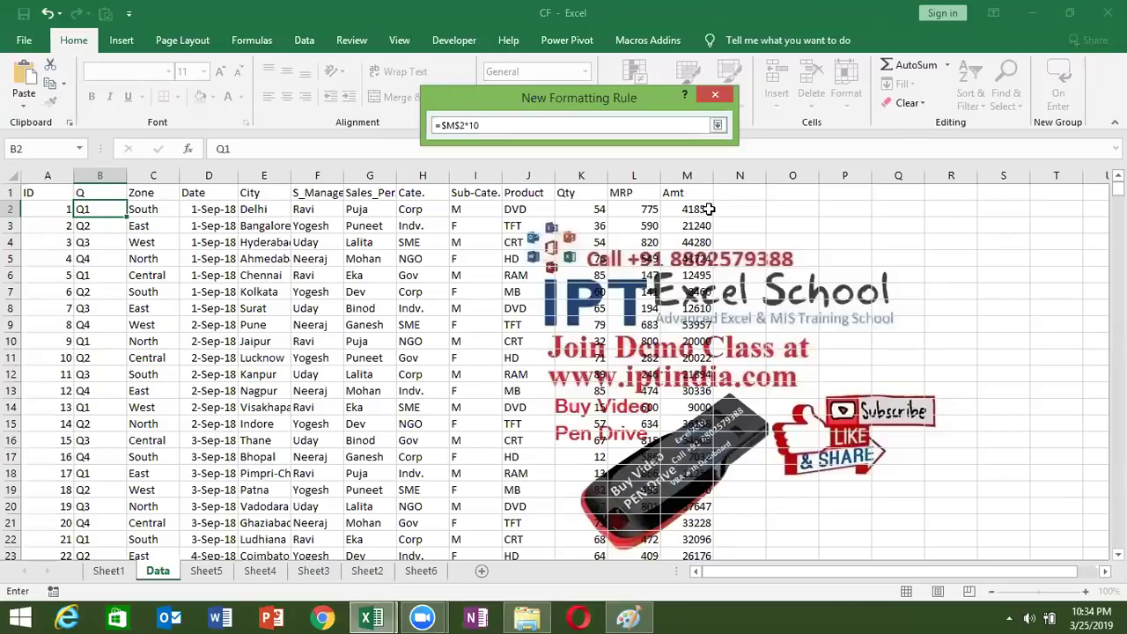
type("%")
type("+$B$1:$B$1")
key("BackSpace")
key("BackSpace")
key("BackSpace")
key("BackSpace")
key("BackSpace")
key("BackSpace")
key("BackSpace")
key("BackSpace")
key("BackSpace")
key("BackSpace")
type(">")
type("4000")
key("Return")
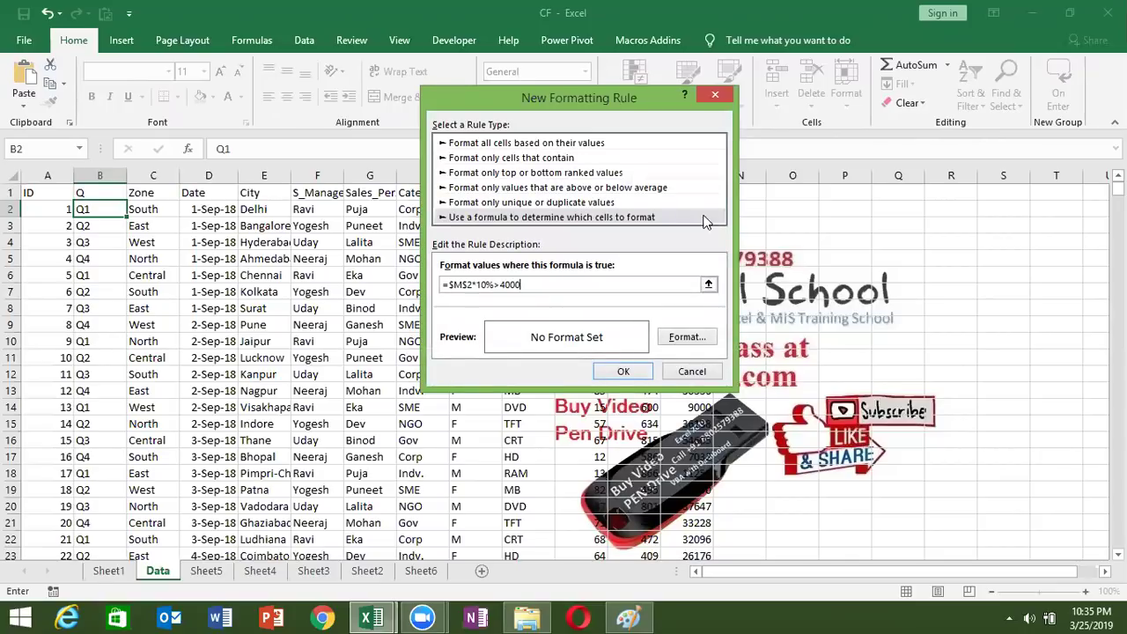
Set the rule's format to an orange fill
left_click(688, 338)
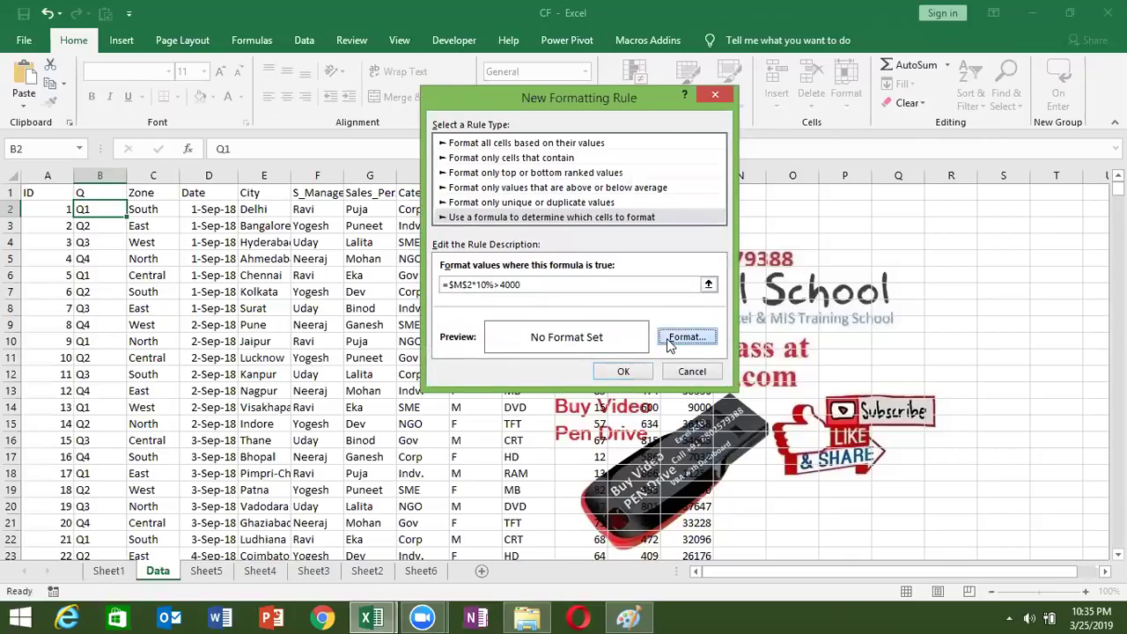
left_click(587, 63)
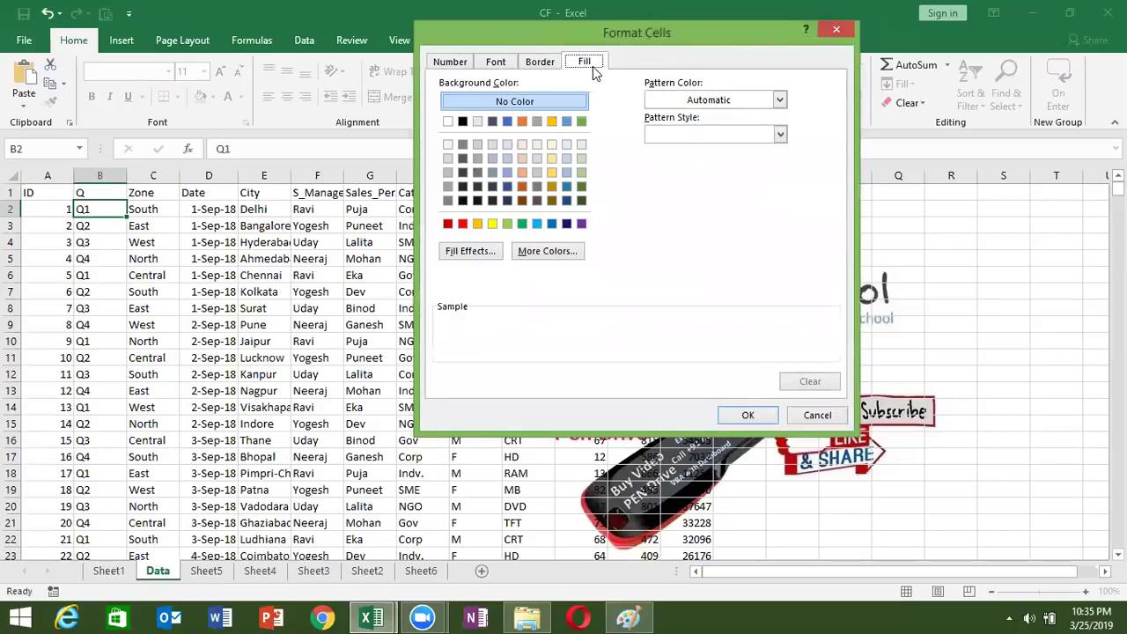
left_click(478, 225)
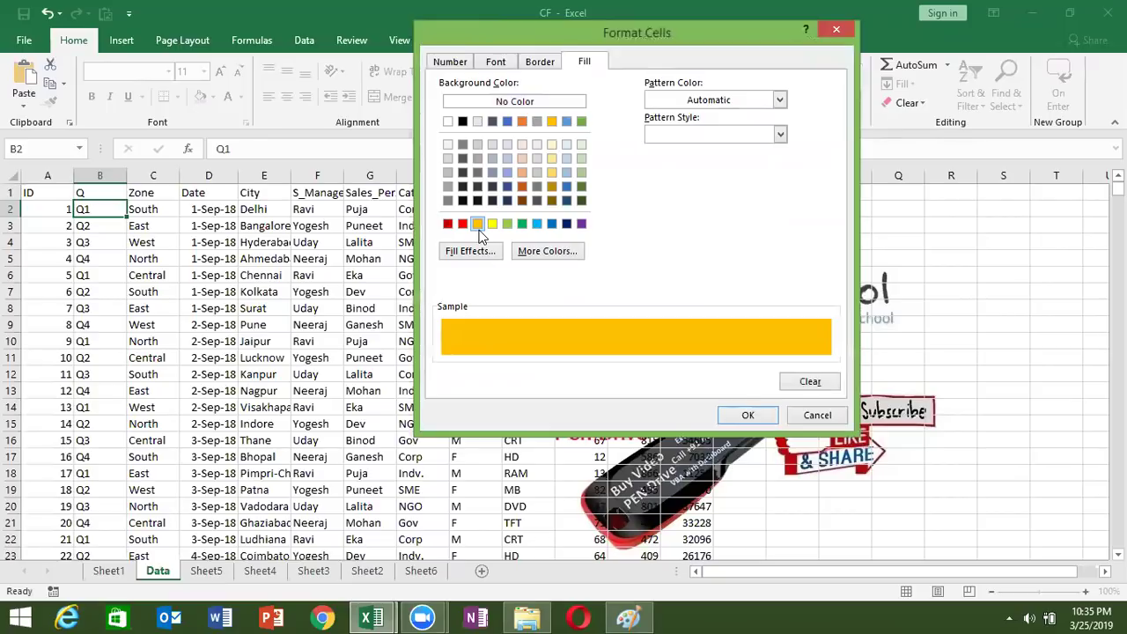
left_click(746, 415)
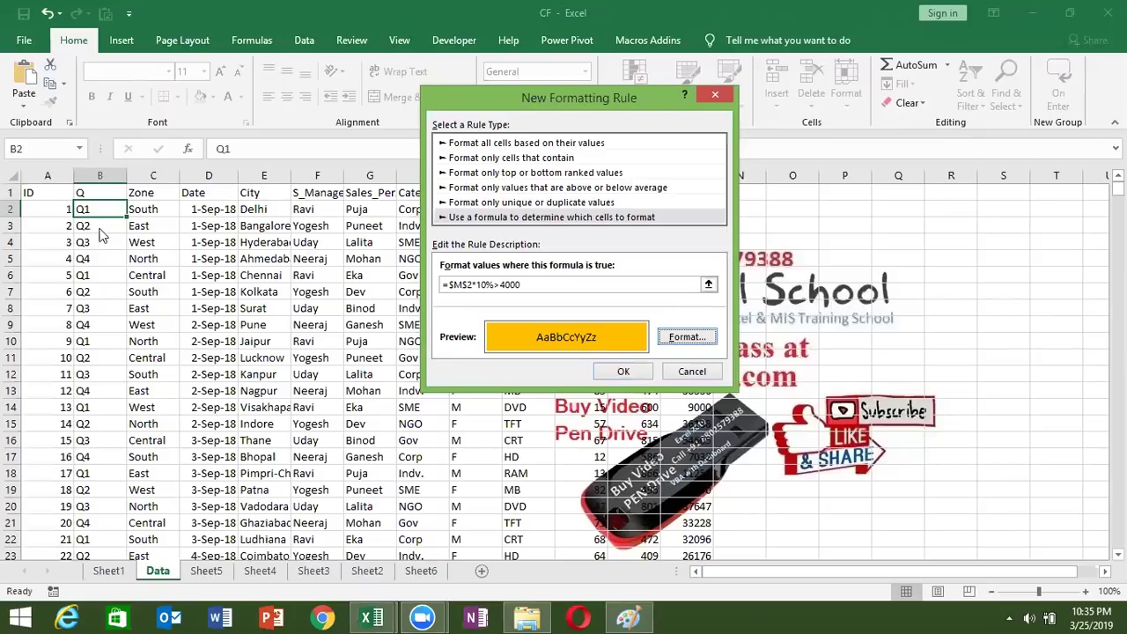
Change $M$2 to the row-relative $M2, apply the rule, and copy B2's formatting
left_click(470, 285)
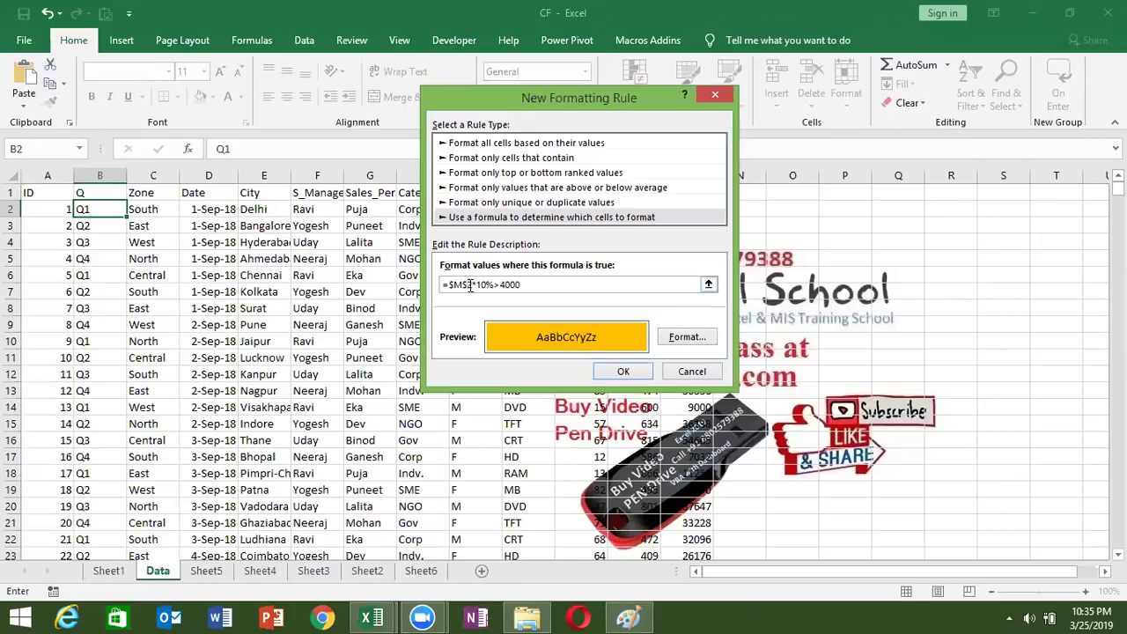
key("BackSpace")
left_click(623, 371)
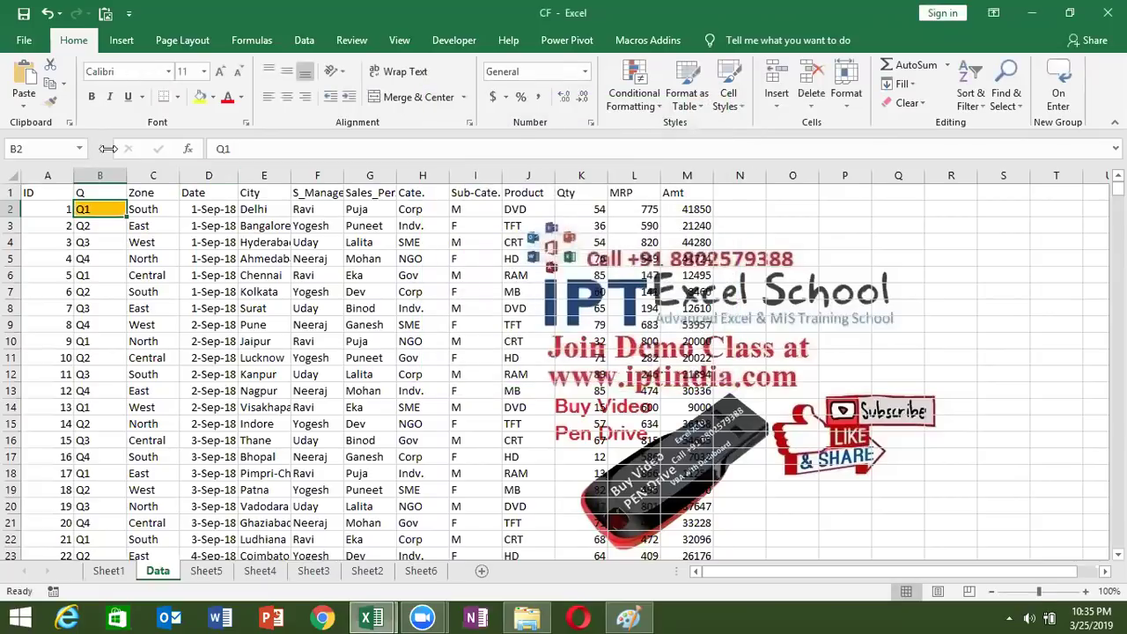
left_click(51, 106)
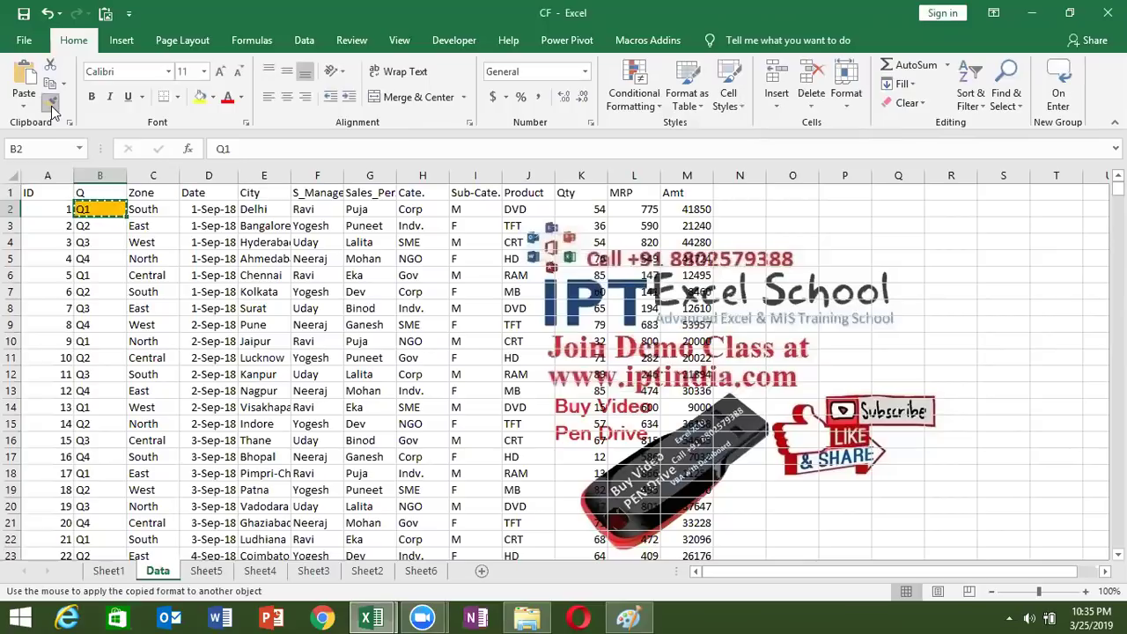
Paint B2's formatting from A2 across all data rows through the Amt column
left_click(55, 209)
mouse_move(55, 209)
left_mouse_down()
mouse_move(720, 310)
mouse_move(696, 511)
mouse_move(707, 592)
left_mouse_up()
key("ctrl+Home")
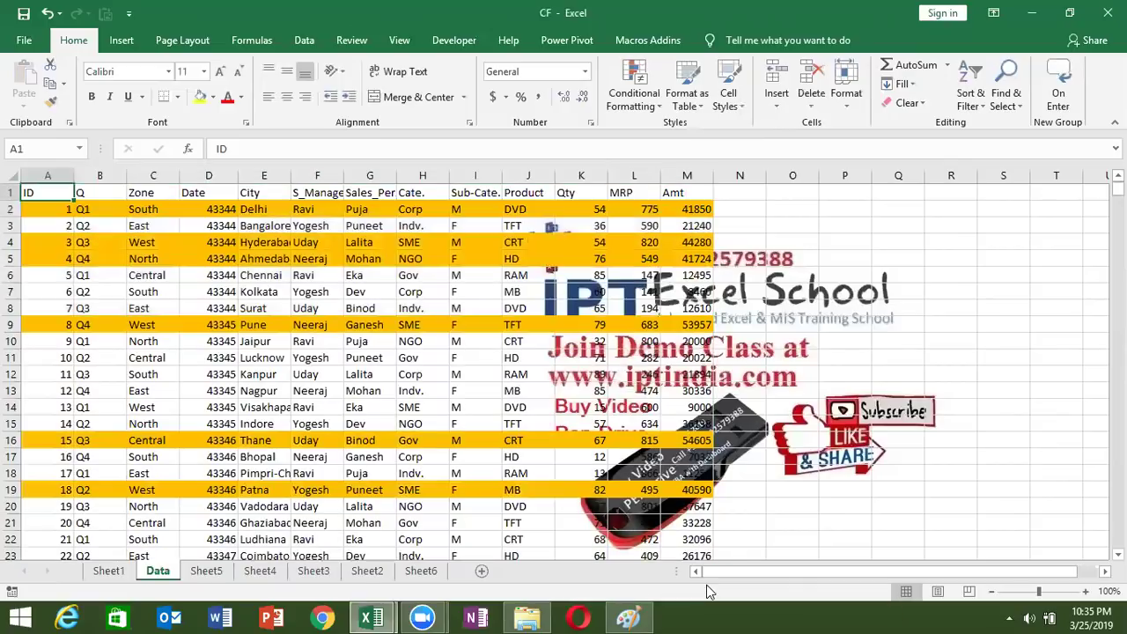
key("Down")
key("Down")
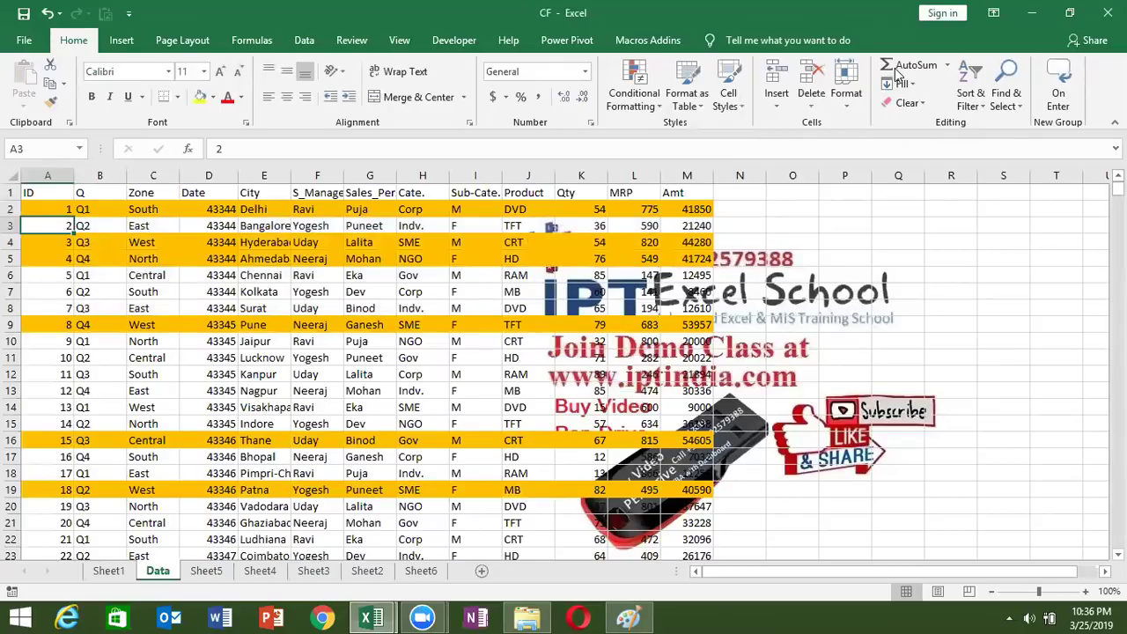
Insert a new worksheet and enter the heading a/c in A1
left_click(481, 573)
type("a/c")
key("Return")
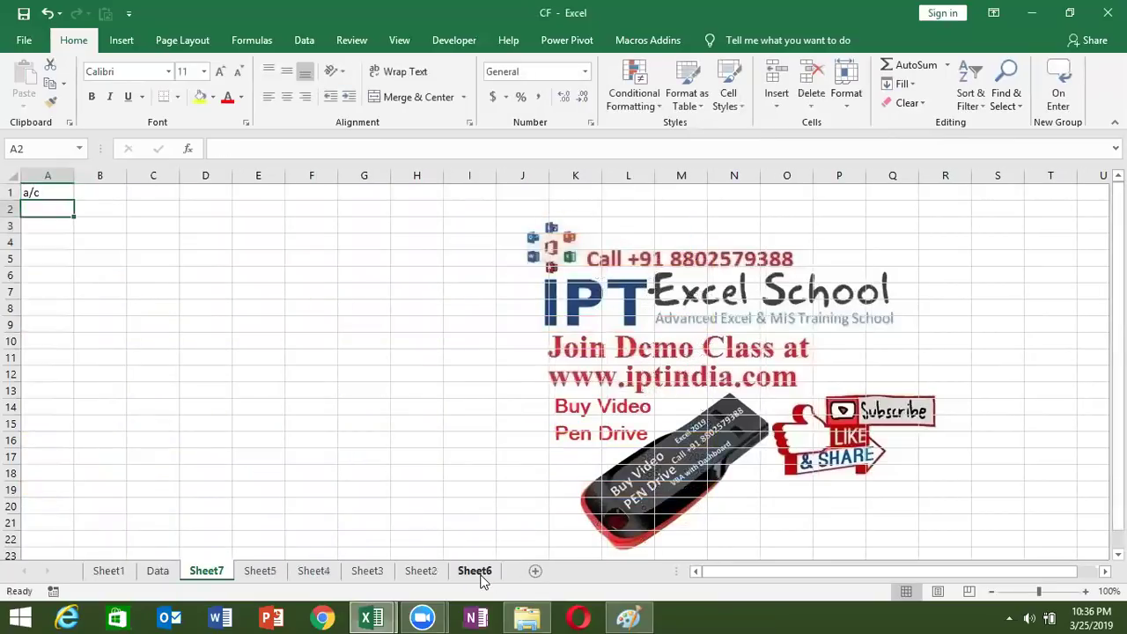
key("Right")
key("Down")
key("Left")
key("Up")
key("Right")
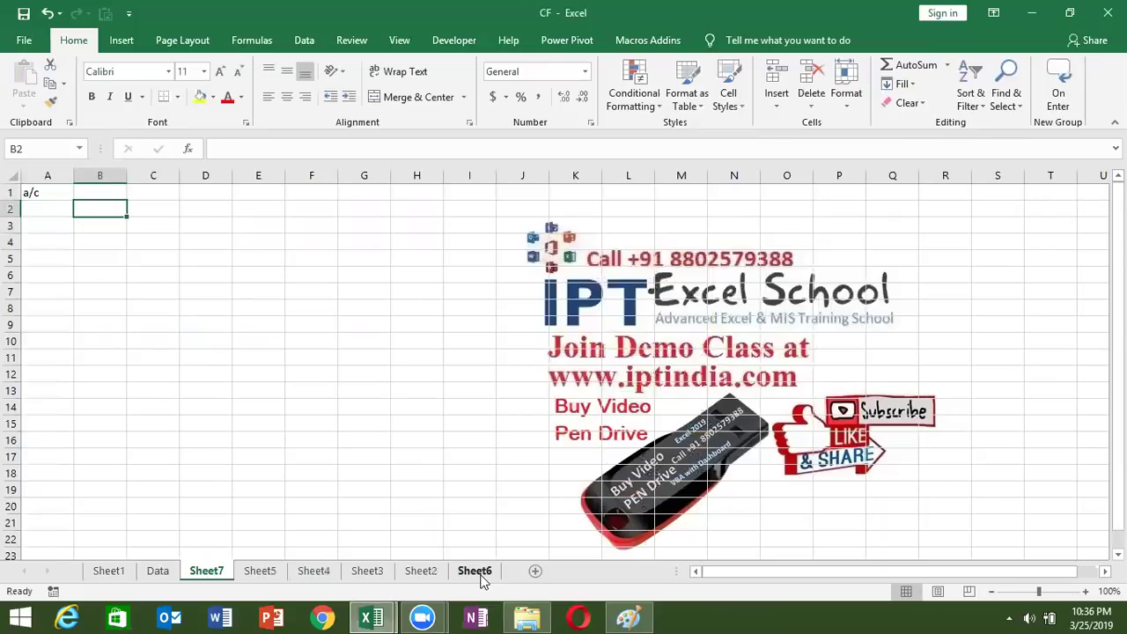
key("Left")
key("Right")
Enter the formula =ISTEXT(A2) in B2
type("=is")
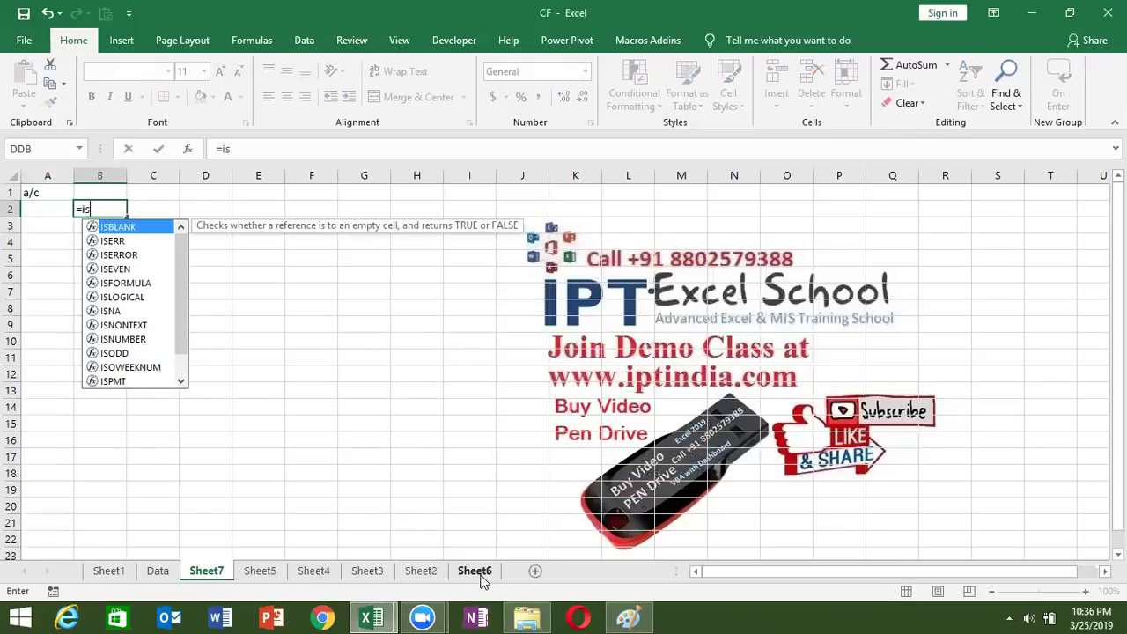
type("t")
key("Tab")
key("Left")
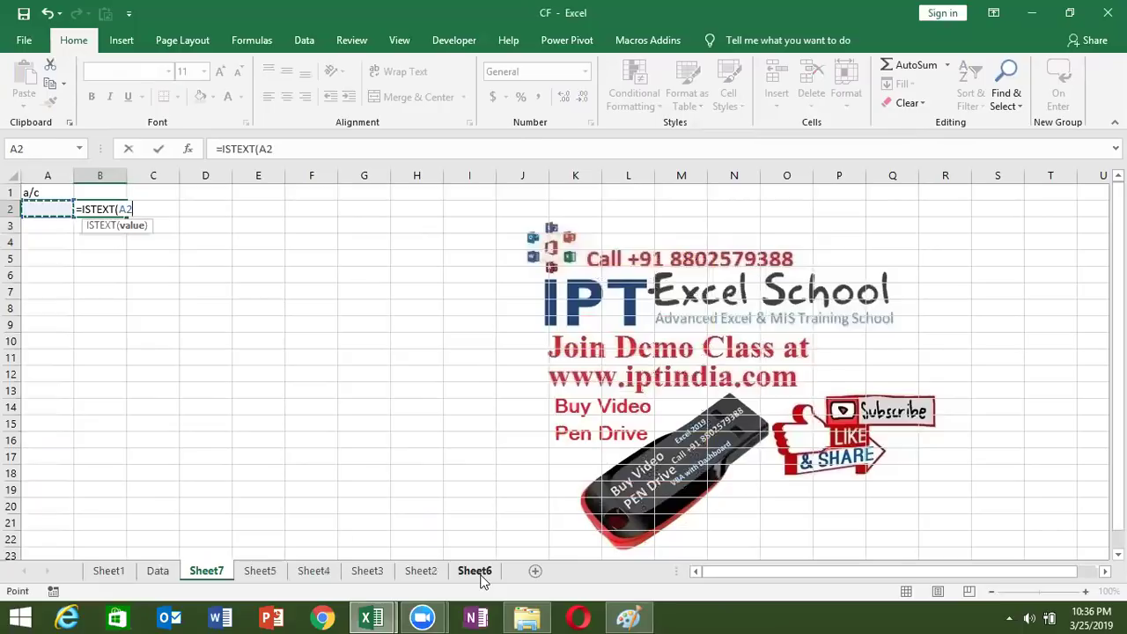
key("ctrl+Return")
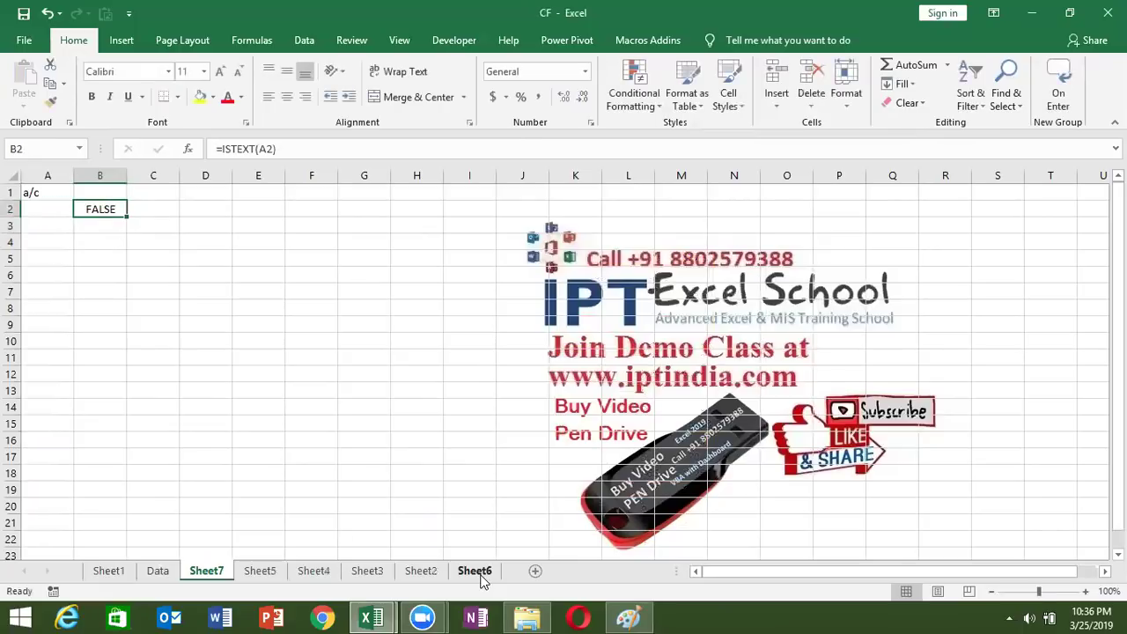
Test the check with 15 and then asd in A2, and clear A2 afterwards
key("Left")
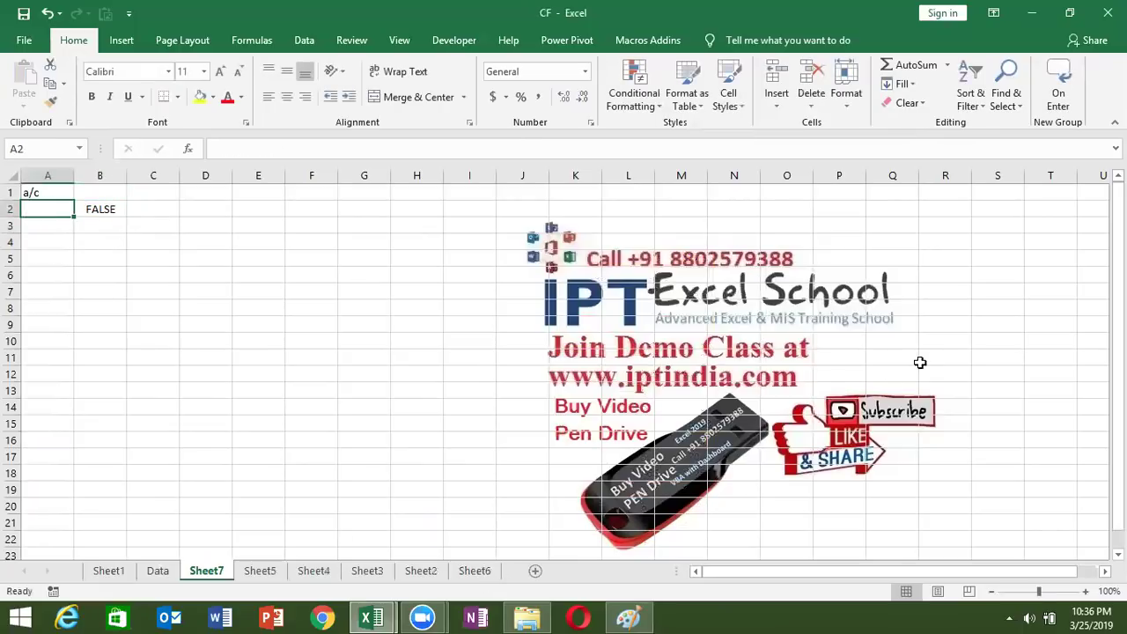
type("15")
key("Return")
key("Up")
type("asd")
key("ctrl+Return")
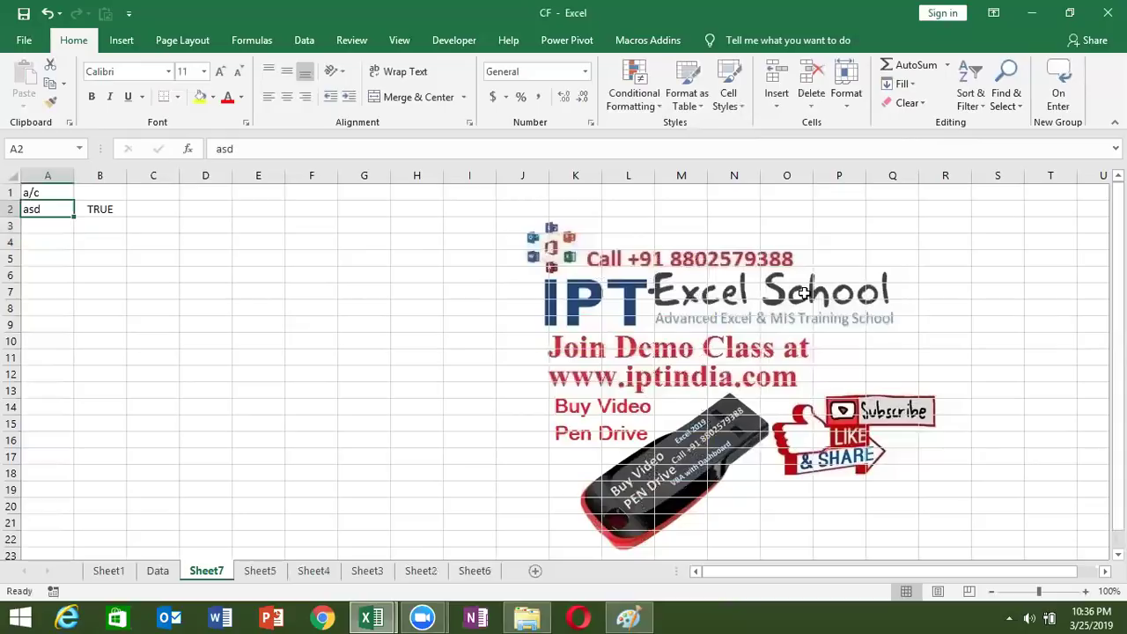
key("Delete")
Create a formula-based conditional formatting rule =istext($A$2) for A2
left_click(636, 101)
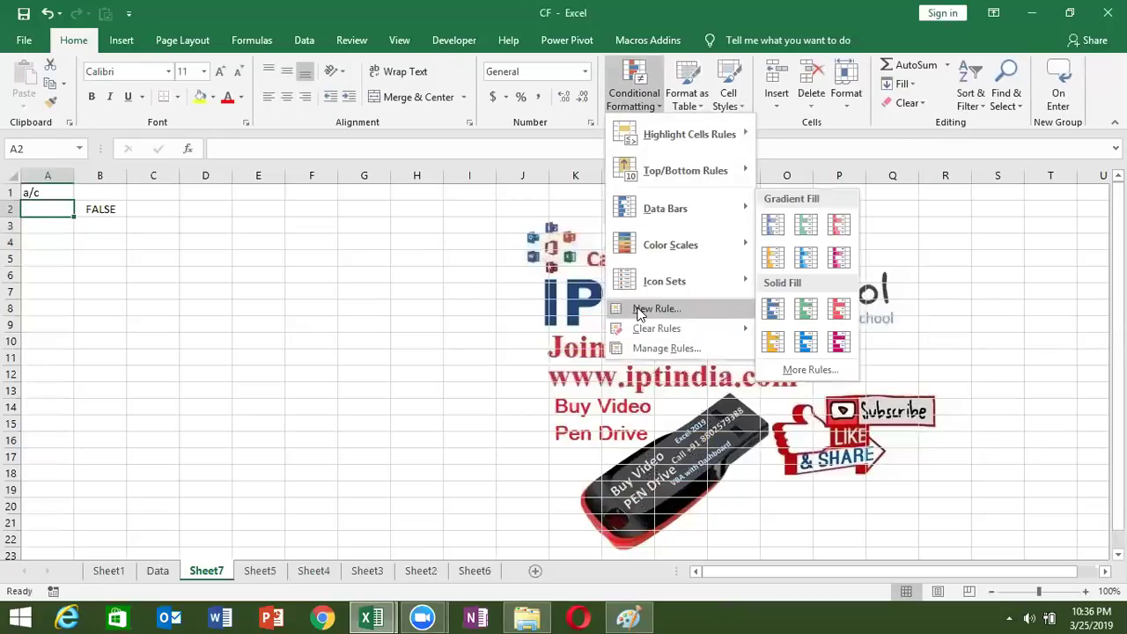
left_click(645, 375)
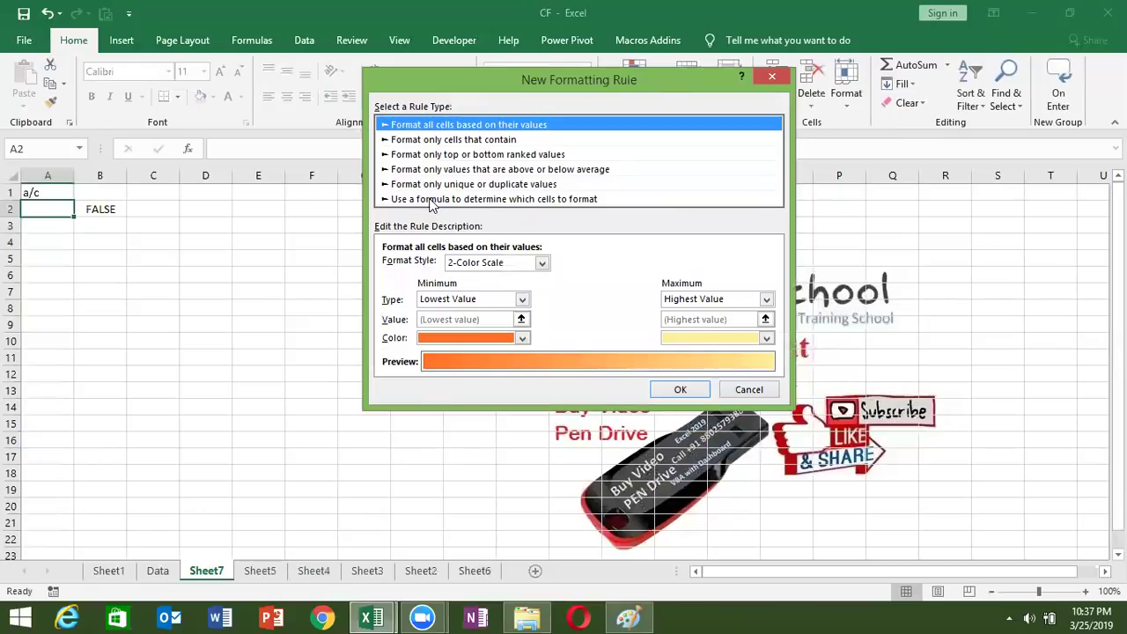
left_click(433, 199)
left_click(393, 262)
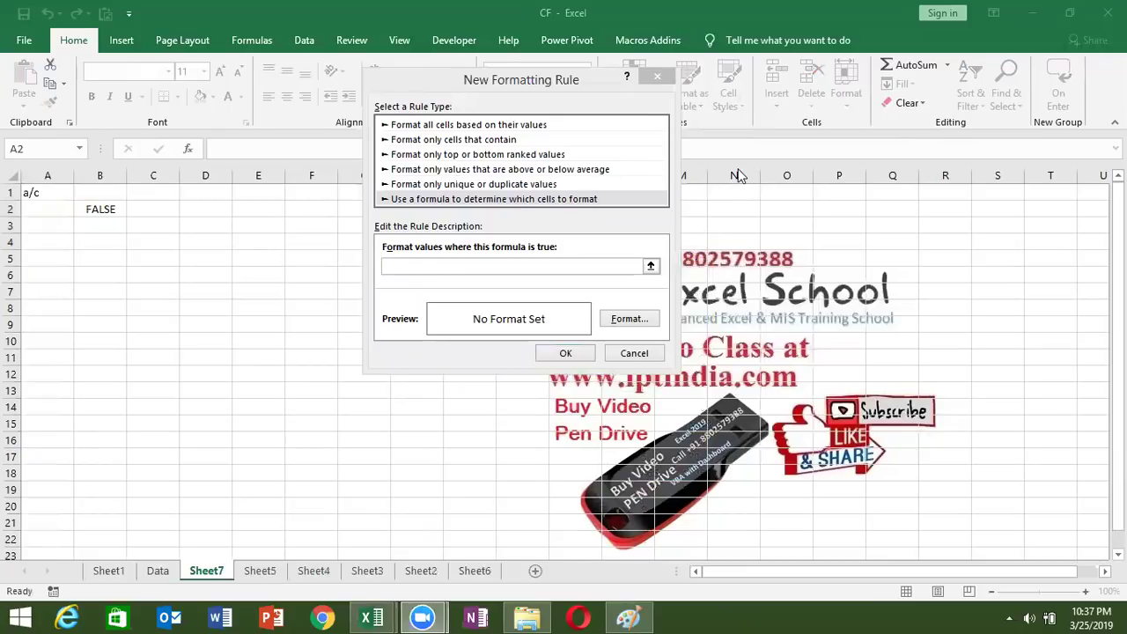
left_click(433, 266)
type("=i")
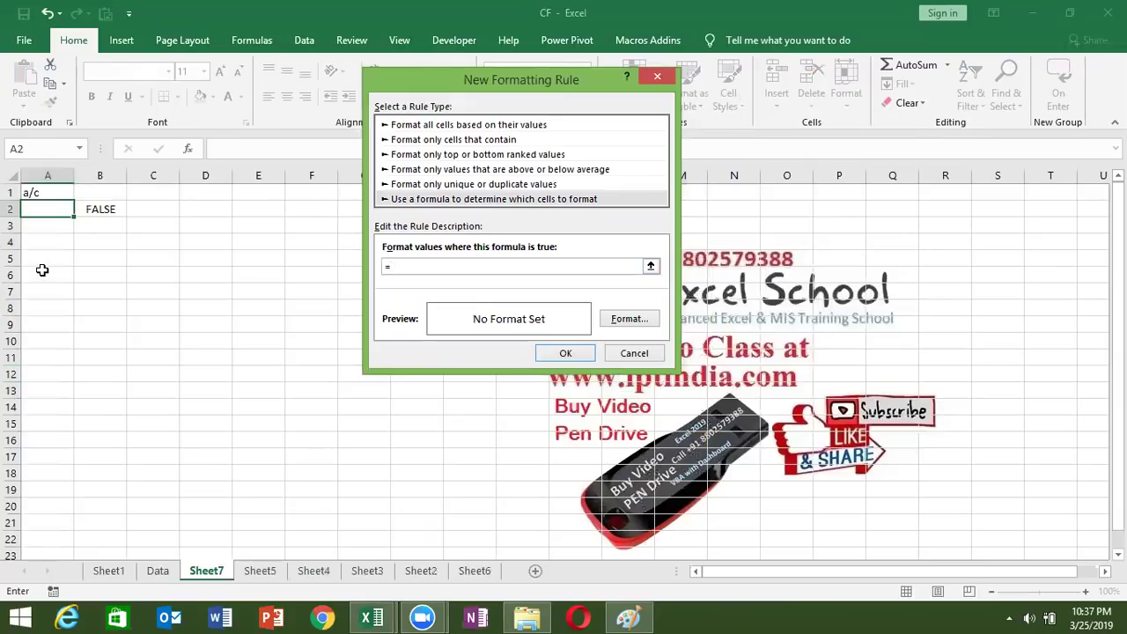
type("stex")
type("t")
type("(")
left_click(48, 209)
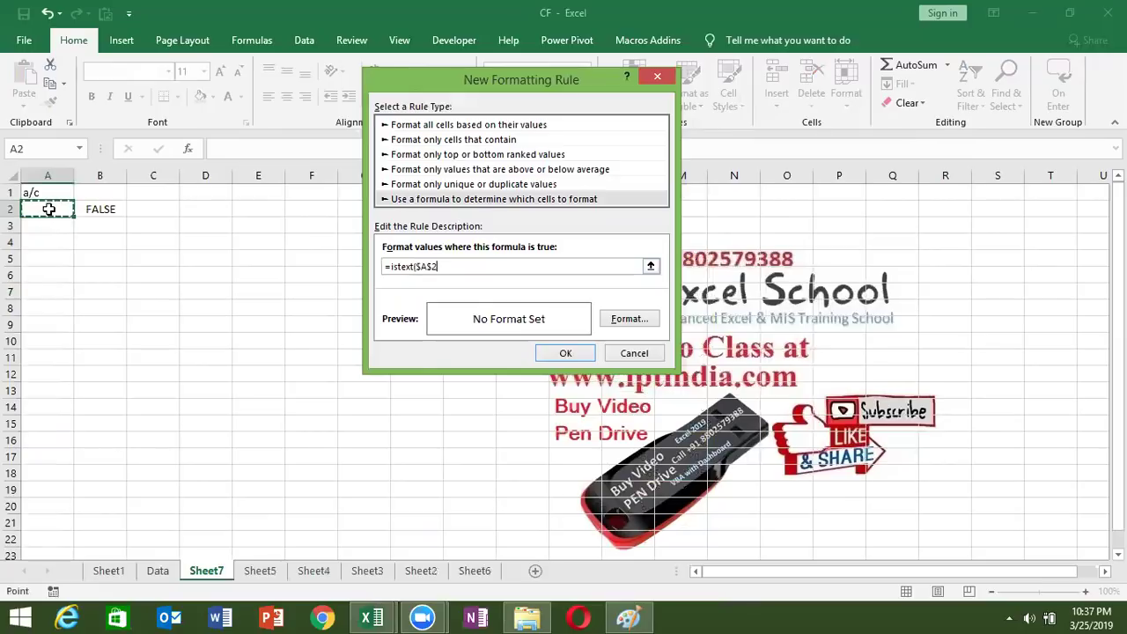
type(")")
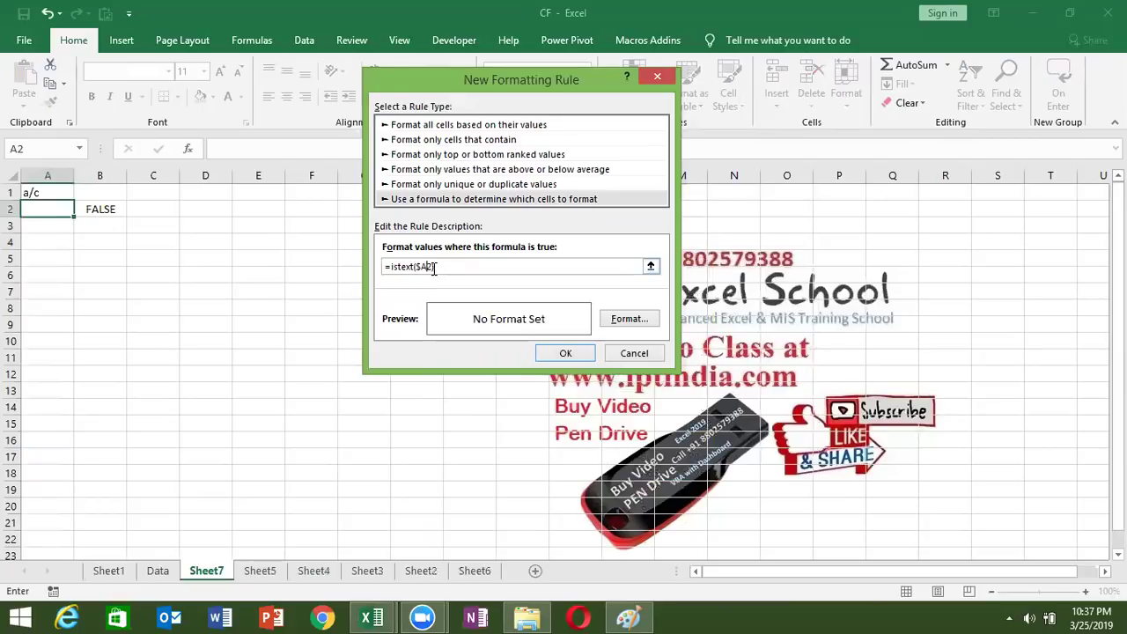
Give the rule a green fill and confirm it
left_click(628, 319)
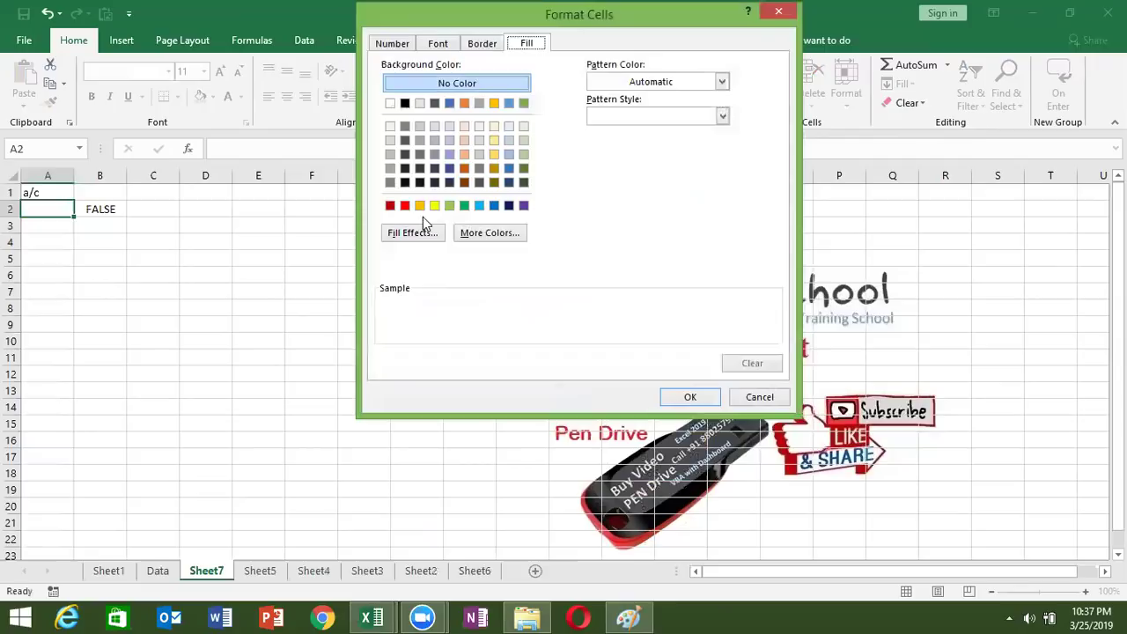
left_click(464, 205)
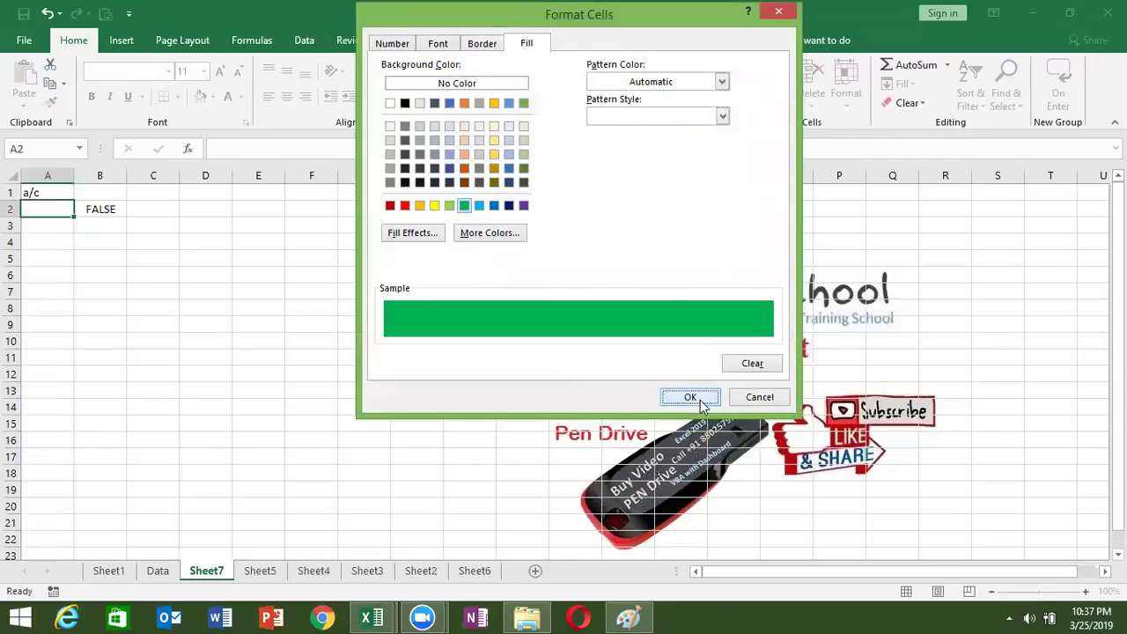
left_click(691, 397)
left_click(566, 353)
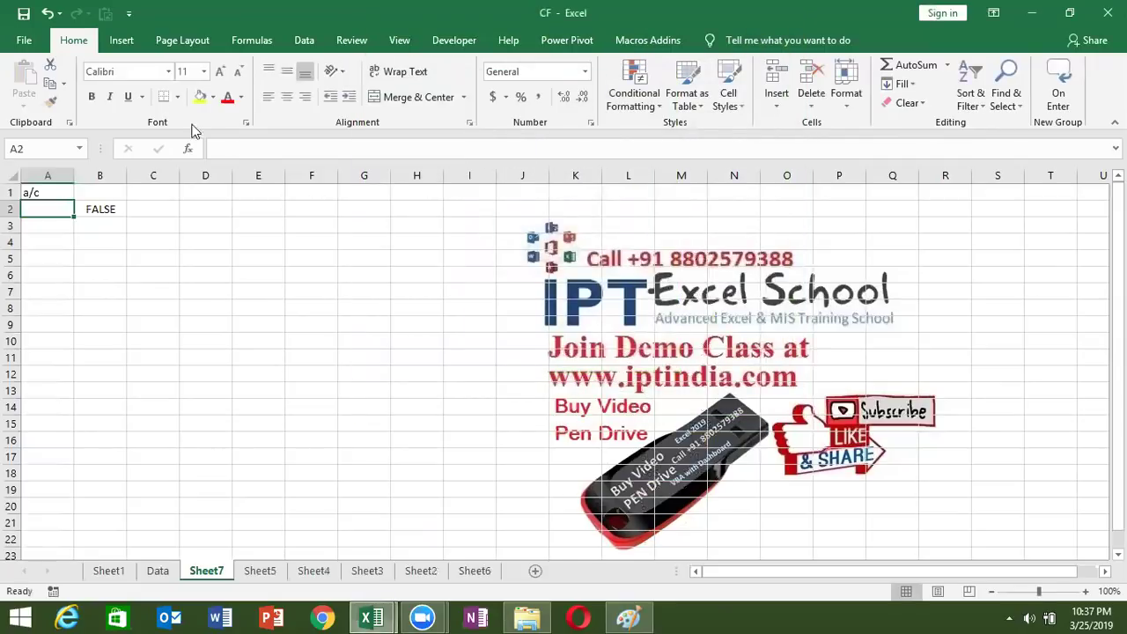
Copy A2's rule down to A21, then test it with 32 in A11, 41 in A4 and asd in A6
left_click(52, 102)
left_click_drag(44, 210, 62, 522)
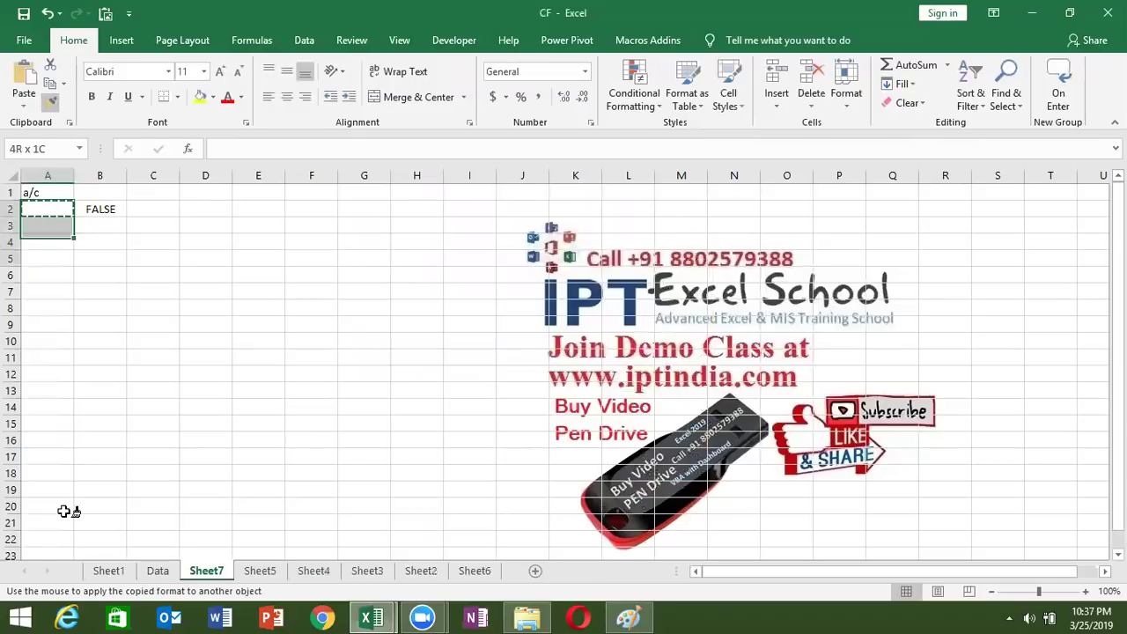
left_click(44, 357)
type("32")
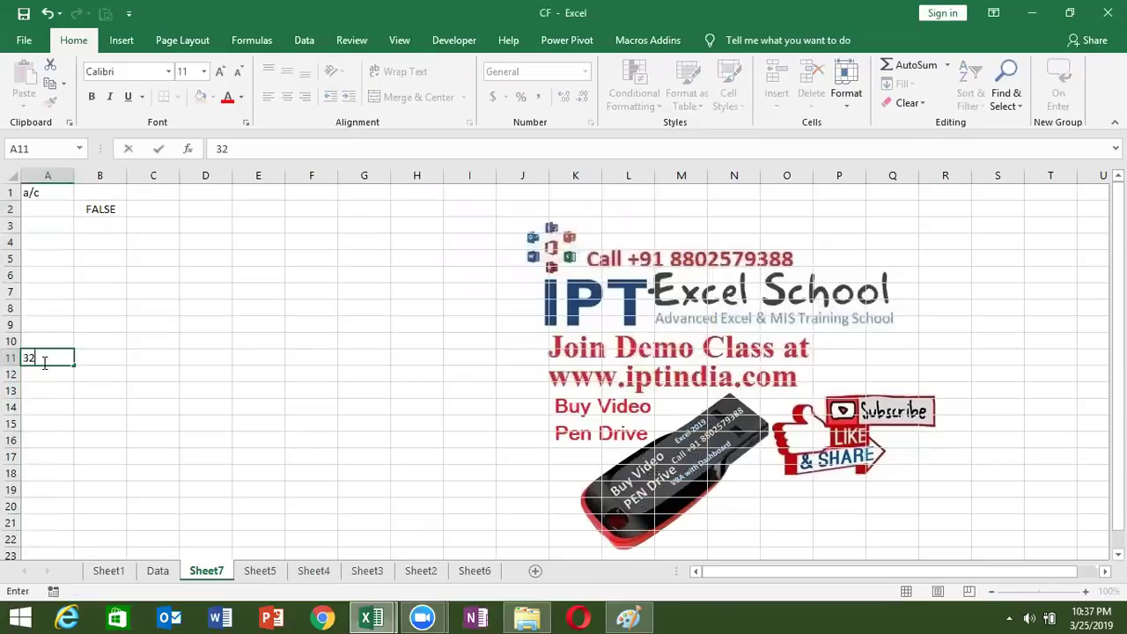
left_click(44, 238)
type("41")
key("Return")
key("Return")
type("asd")
key("Return")
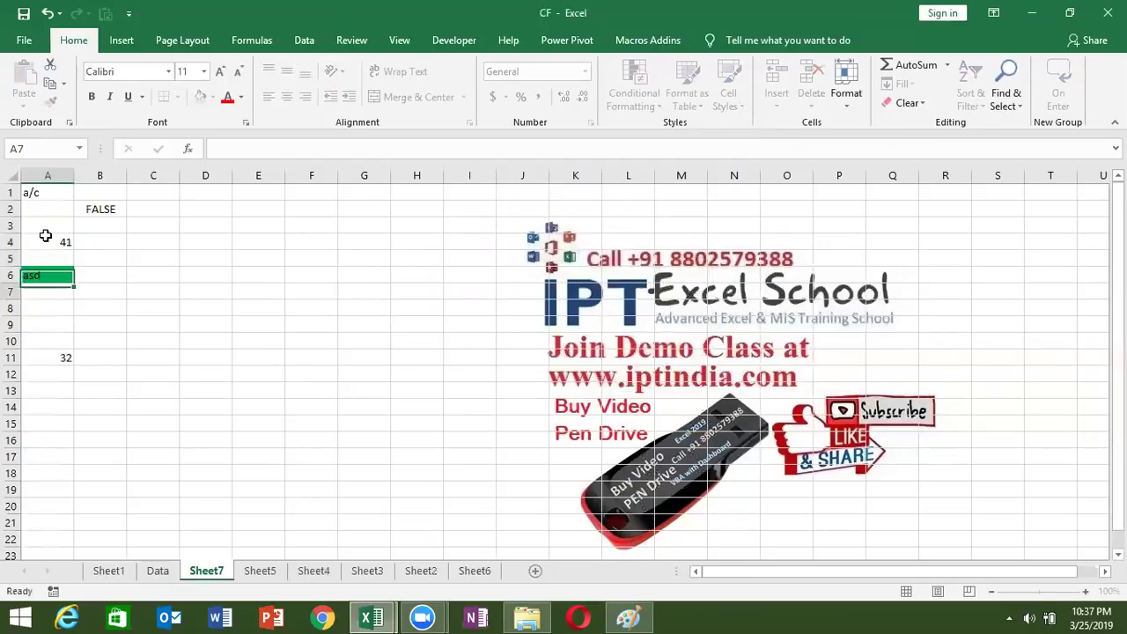
Add the heading Mobile in F1
left_click(320, 199)
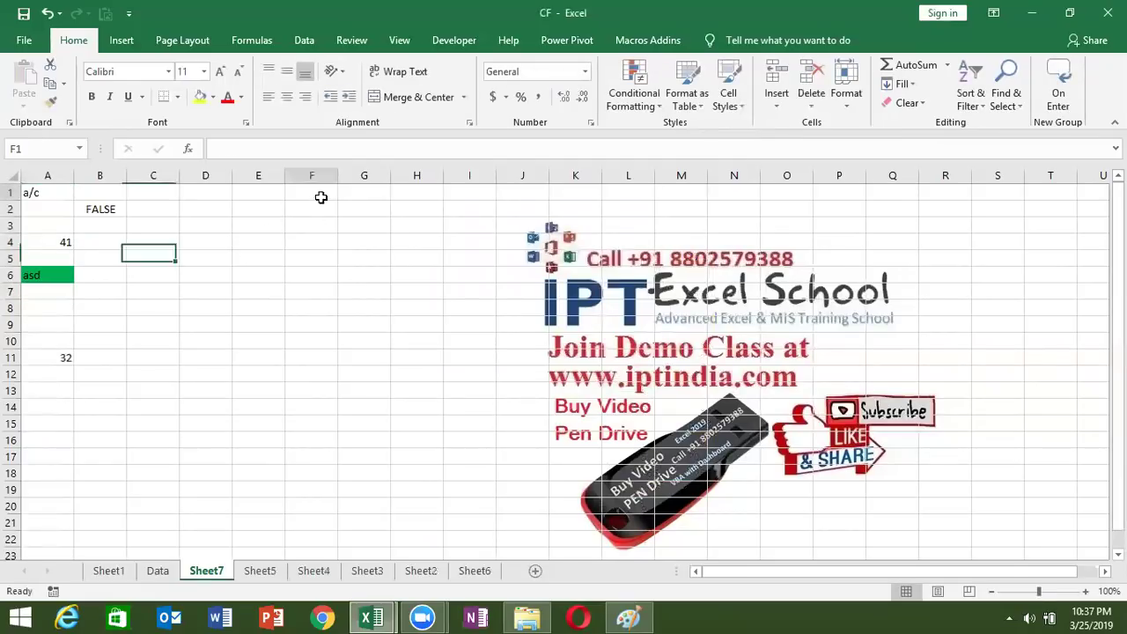
type("Mobile")
key("Return")
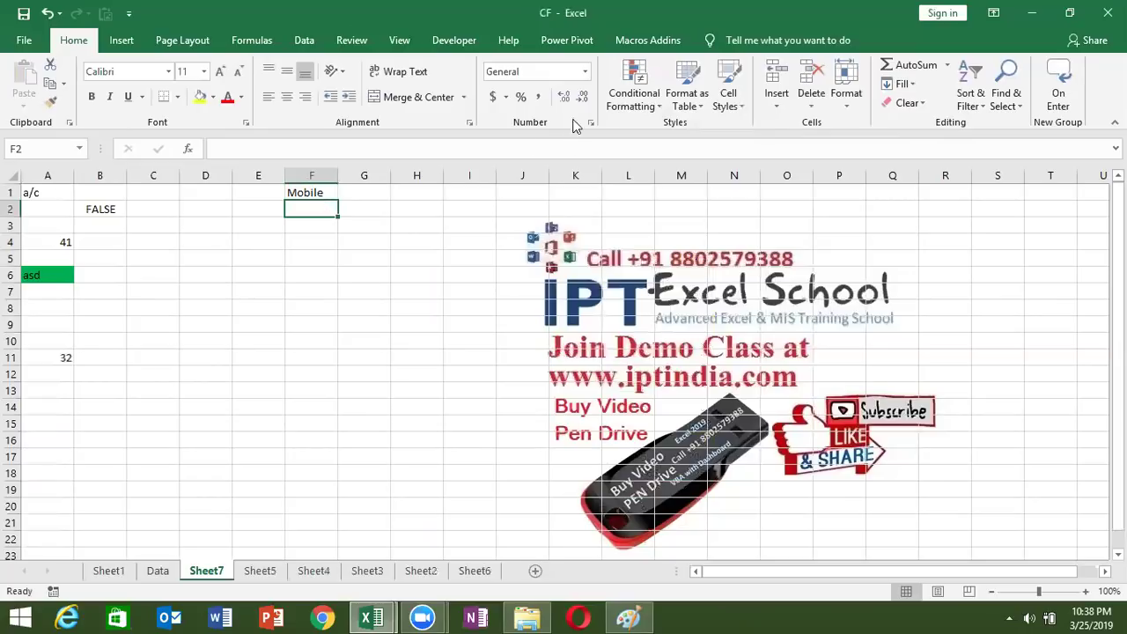
Start a formula rule for F2 checking =len($F2)<>10
left_click(630, 99)
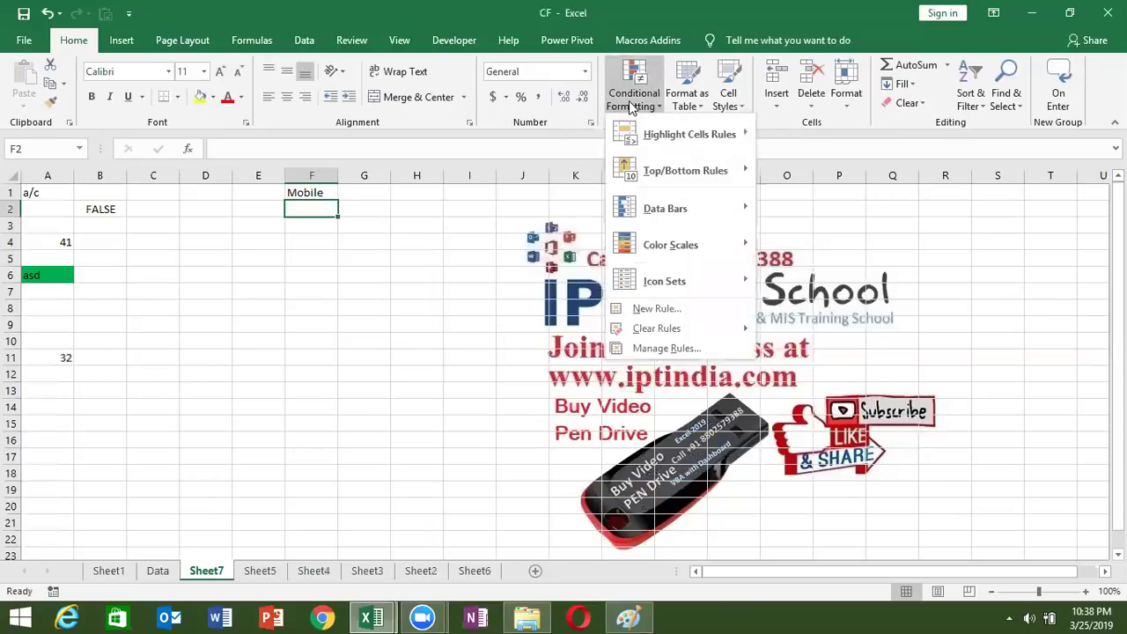
left_click(651, 308)
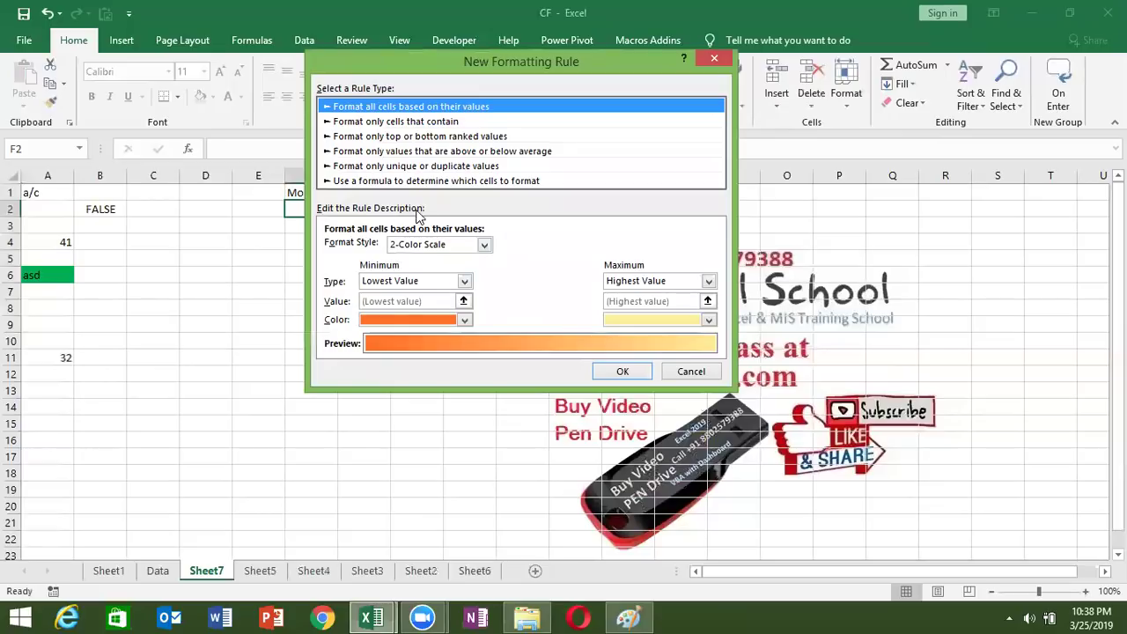
left_click(407, 183)
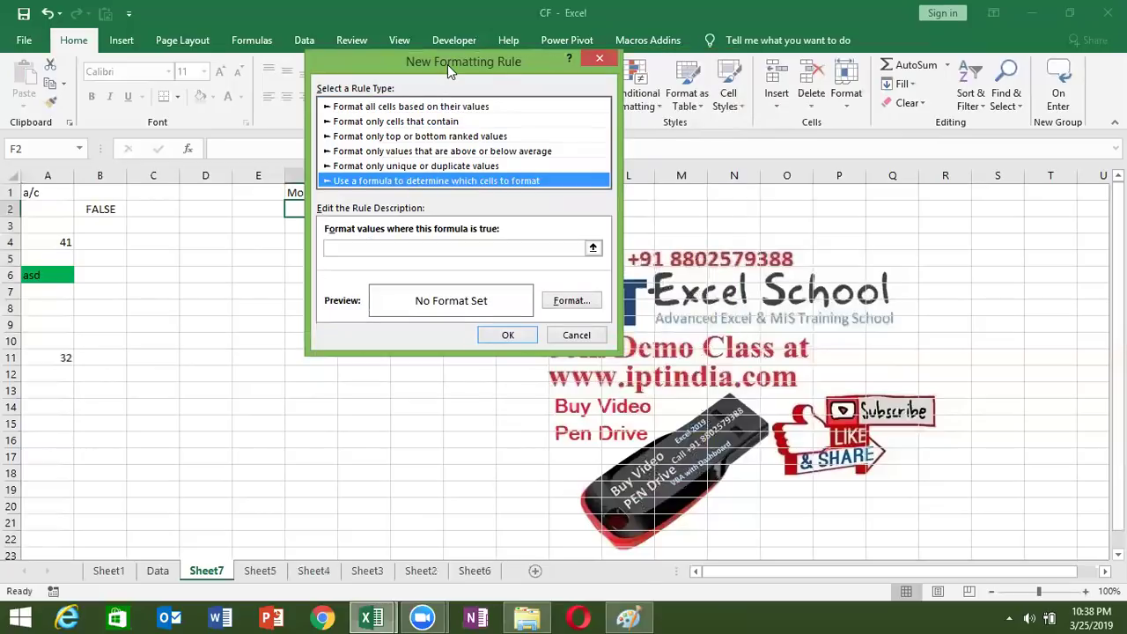
left_click_drag(448, 64, 679, 90)
left_click(646, 272)
type("=")
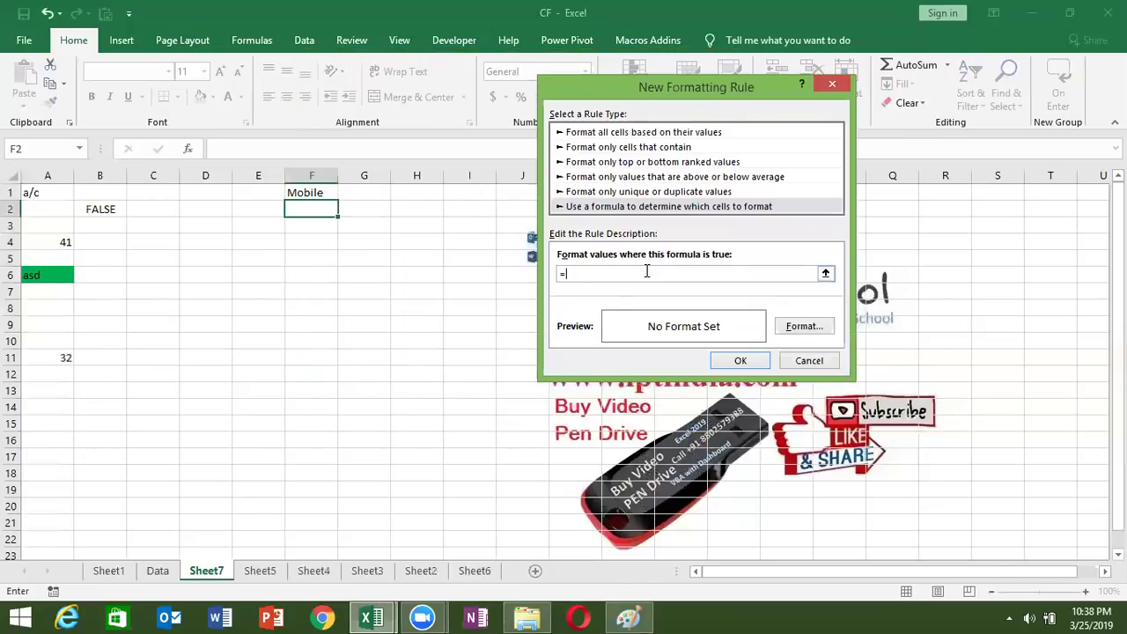
type("l")
type("en")
left_click(317, 210)
type(")<>10")
left_click(598, 273)
key("BackSpace")
Extend the formula to =and(len($F2)<>10,len($F2)>0)
left_click(563, 273)
type("and(")
type("len")
left_click(314, 211)
type(")>0)")
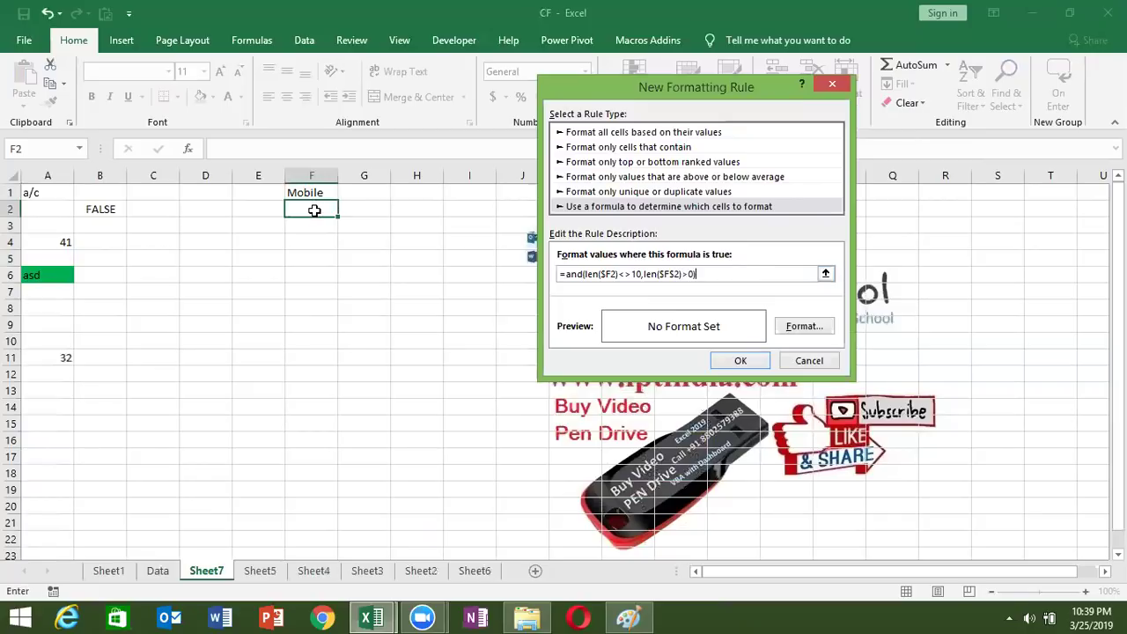
left_click(674, 274)
key("BackSpace")
Give the mobile-number rule a green fill and confirm it
left_click(807, 335)
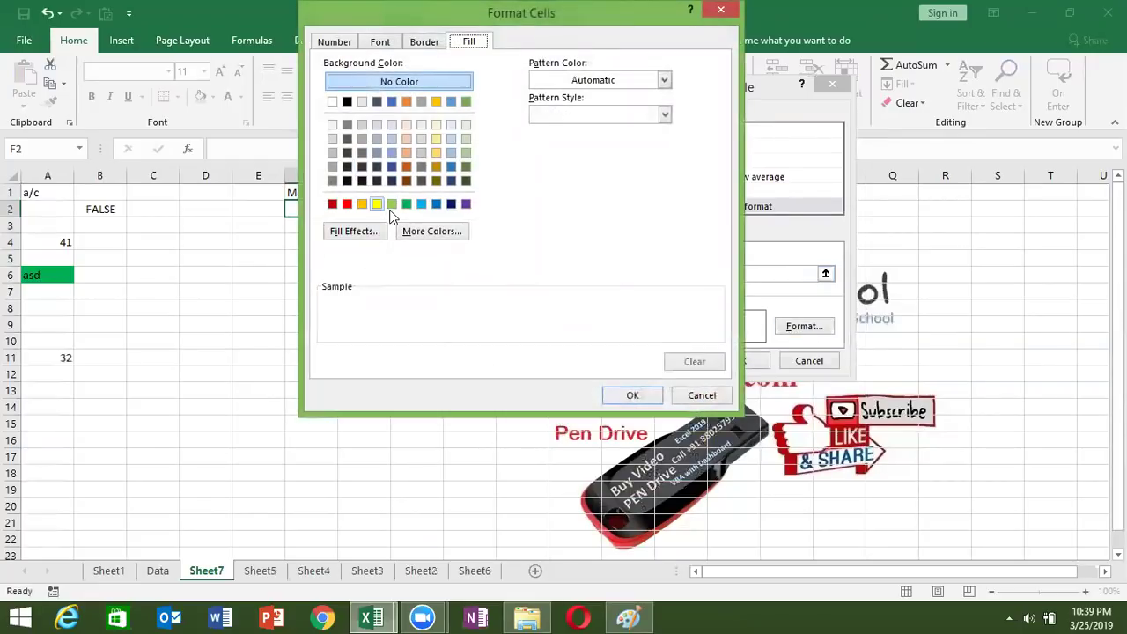
left_click(406, 204)
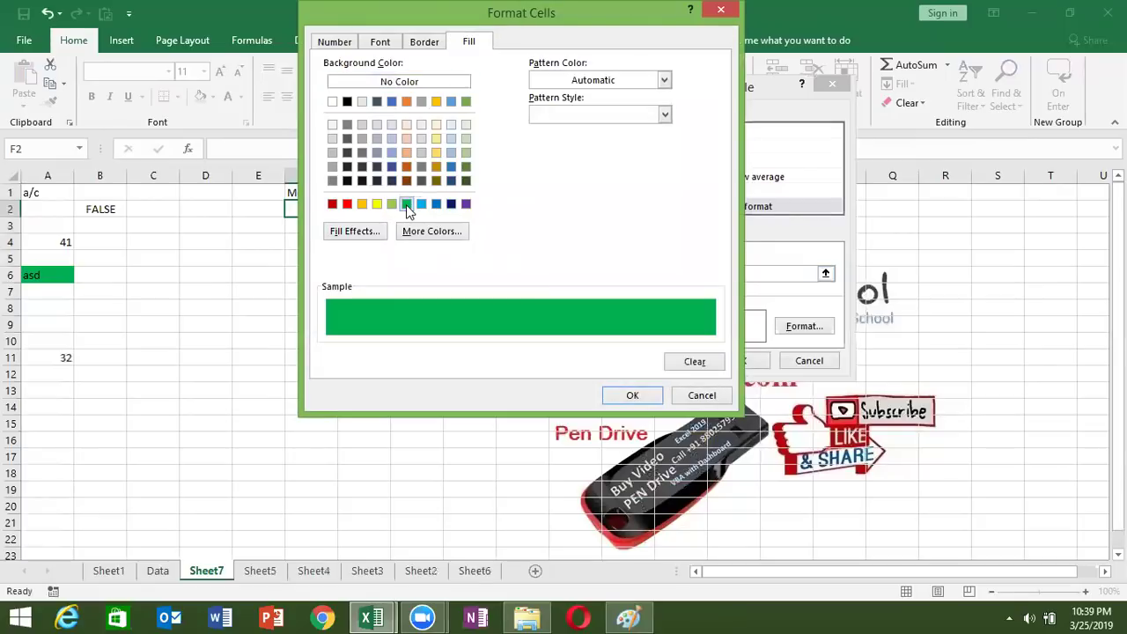
left_click(633, 397)
left_click(722, 359)
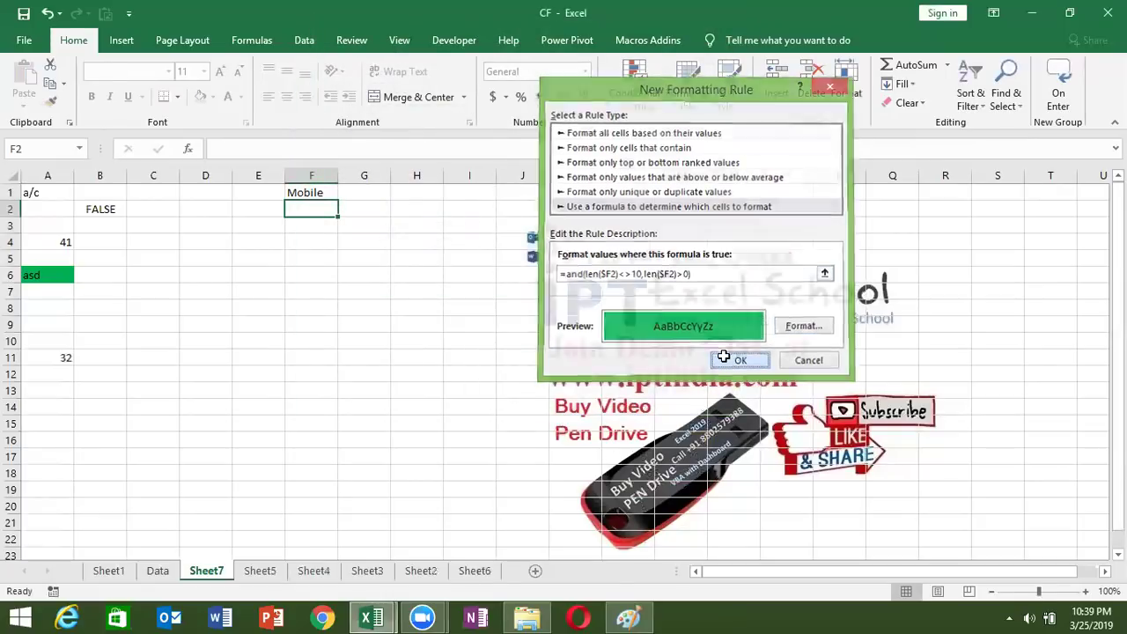
Paint F2's rule over F2:F11, then test with 88 in F6 and a ten-digit mobile number in F4
left_click(50, 100)
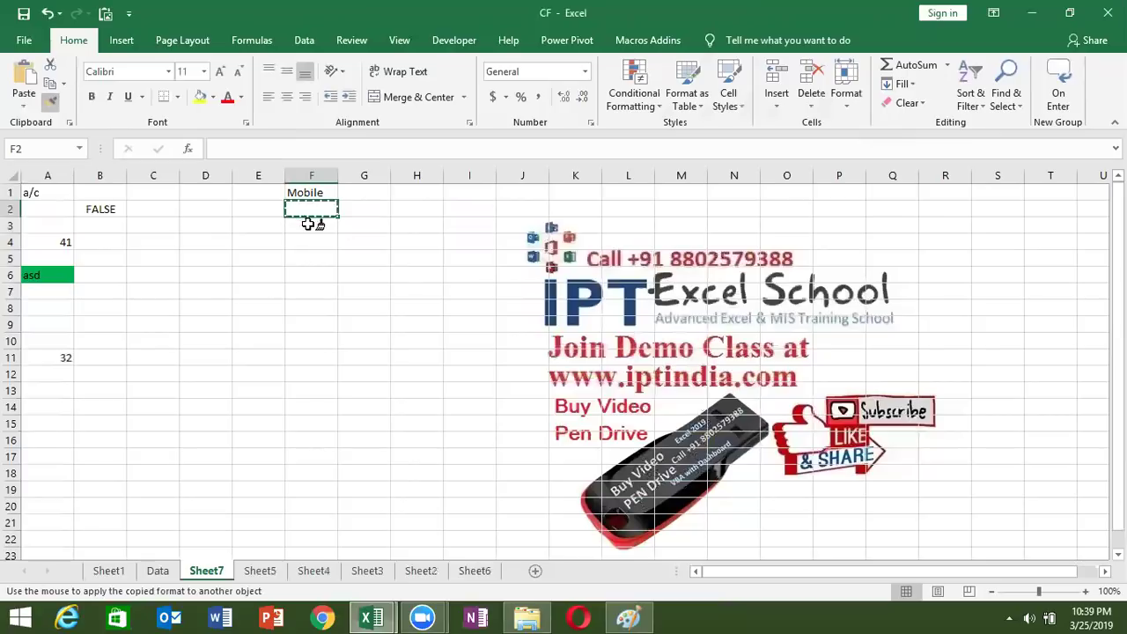
left_click_drag(309, 224, 307, 359)
left_click(305, 277)
type("88")
key("Return")
left_click(307, 239)
key("Return")
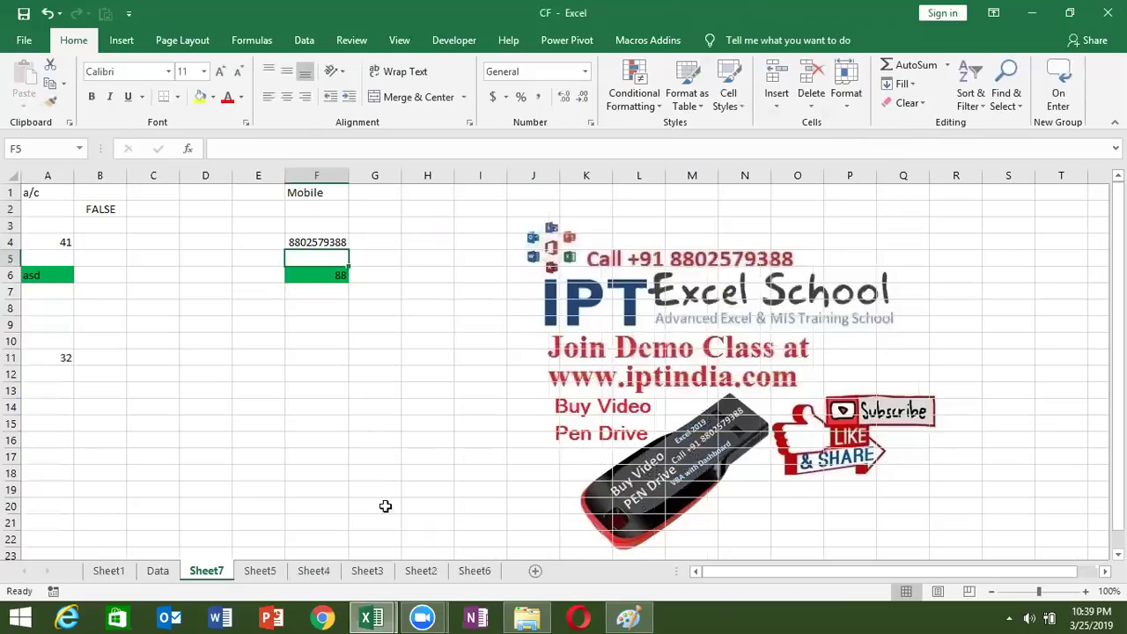
left_click(226, 456)
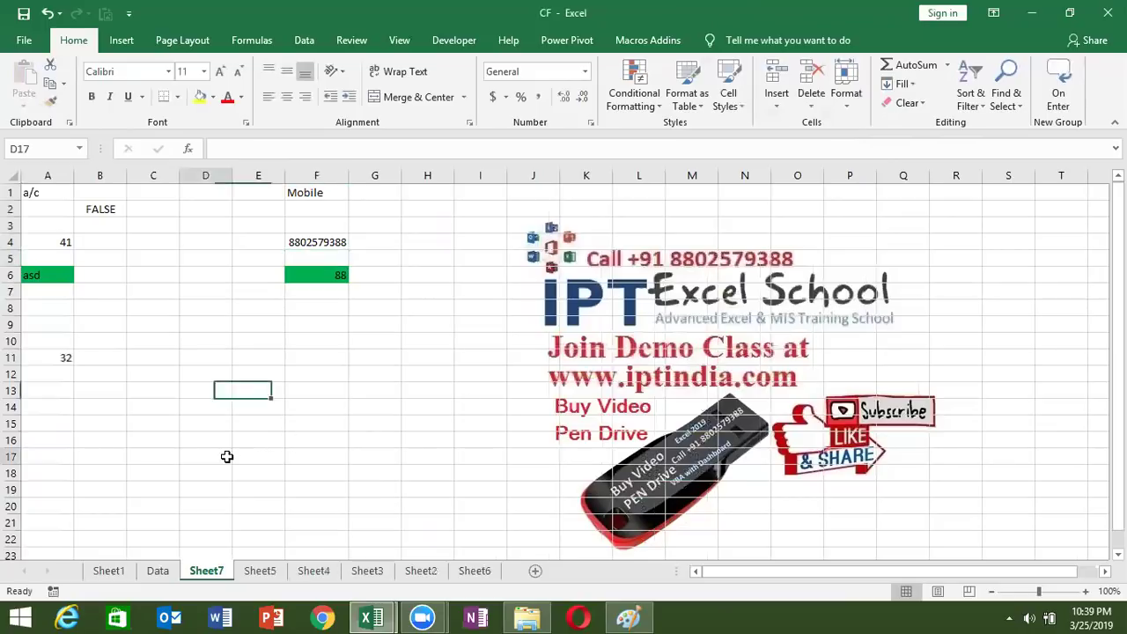
key("Down")
key("Down")
key("Down")
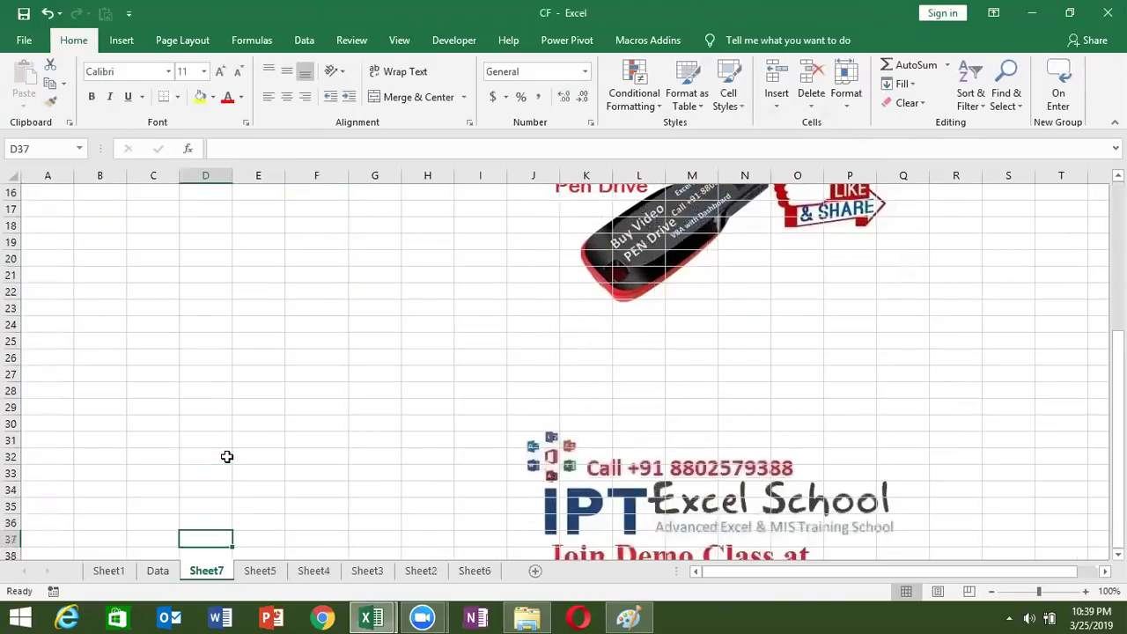
Enter Name in A22 and fill dates 1-Mar through 19-Mar across B22:T22
left_click(64, 294)
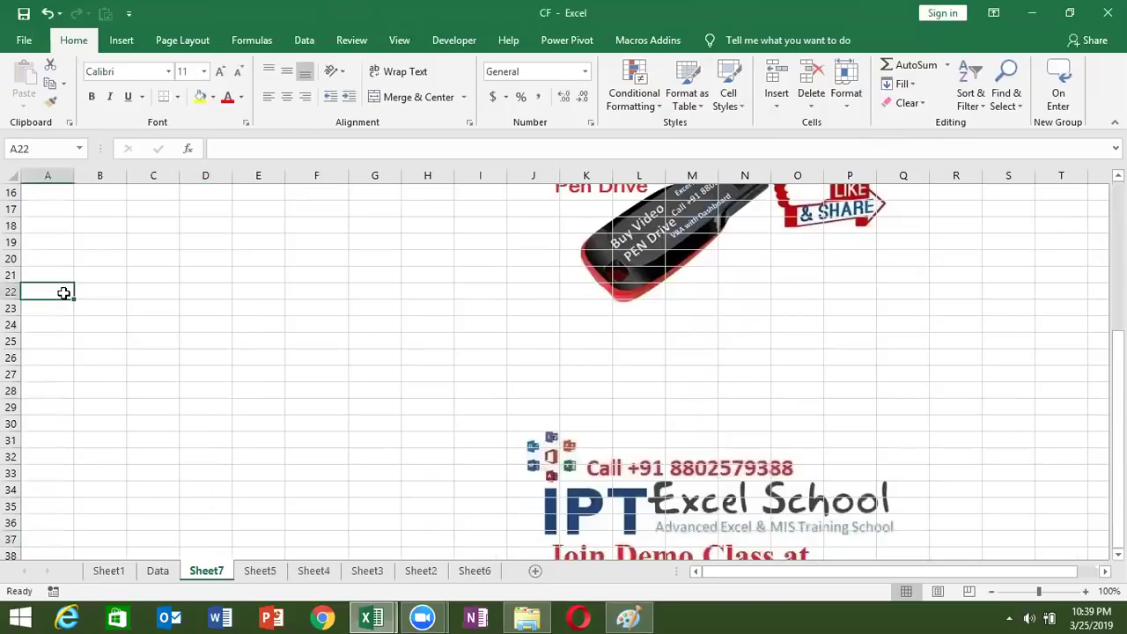
type("Name")
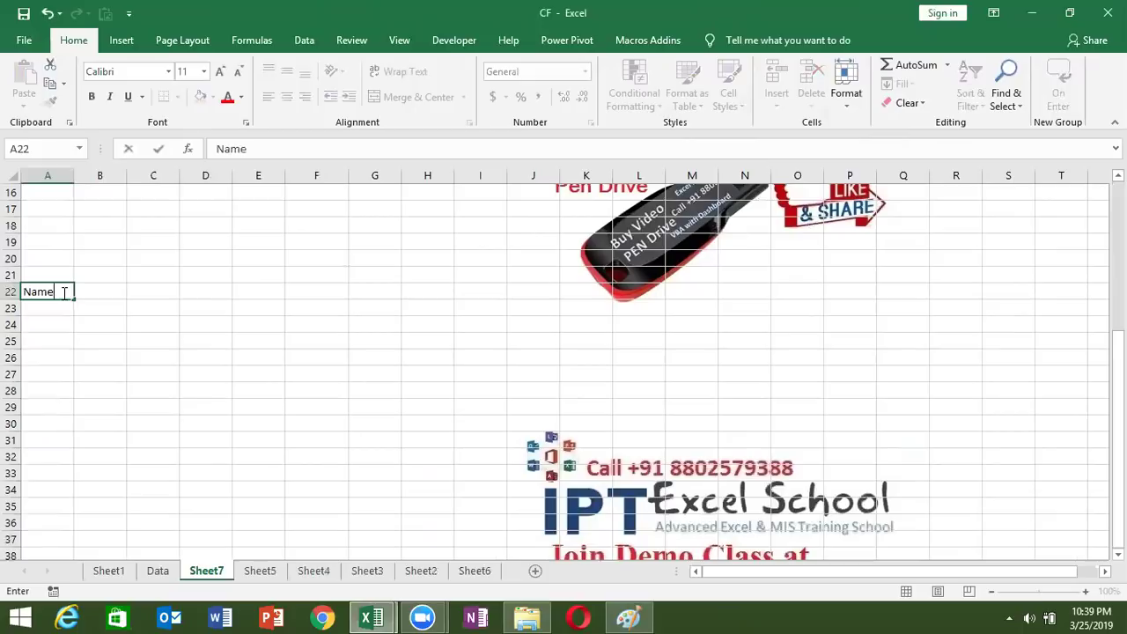
key("Tab")
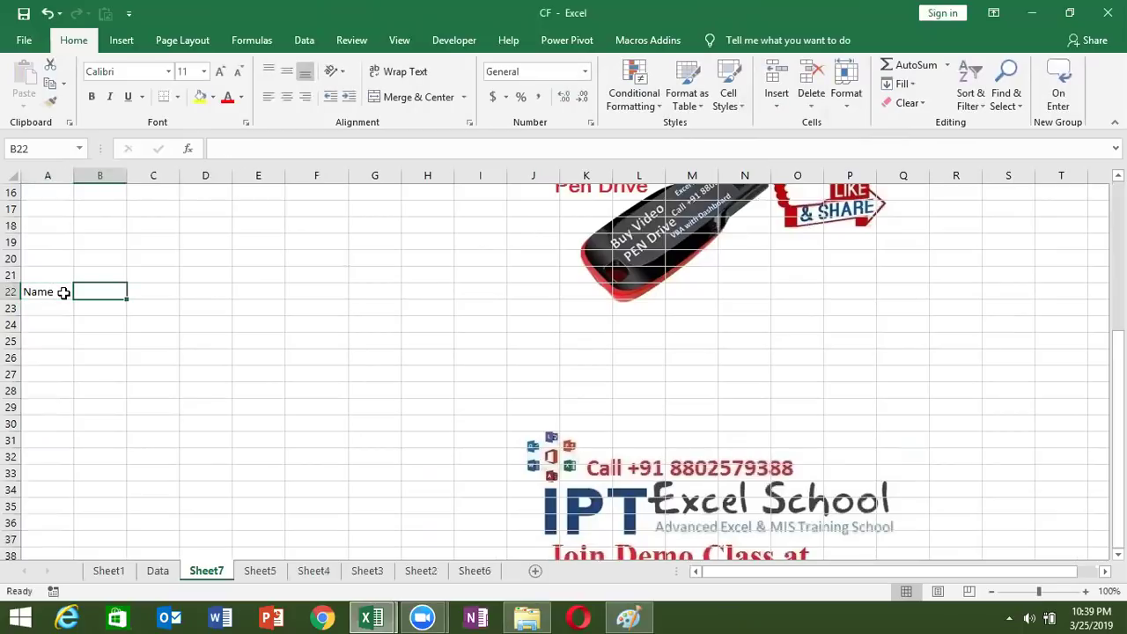
type("3")
key("Escape")
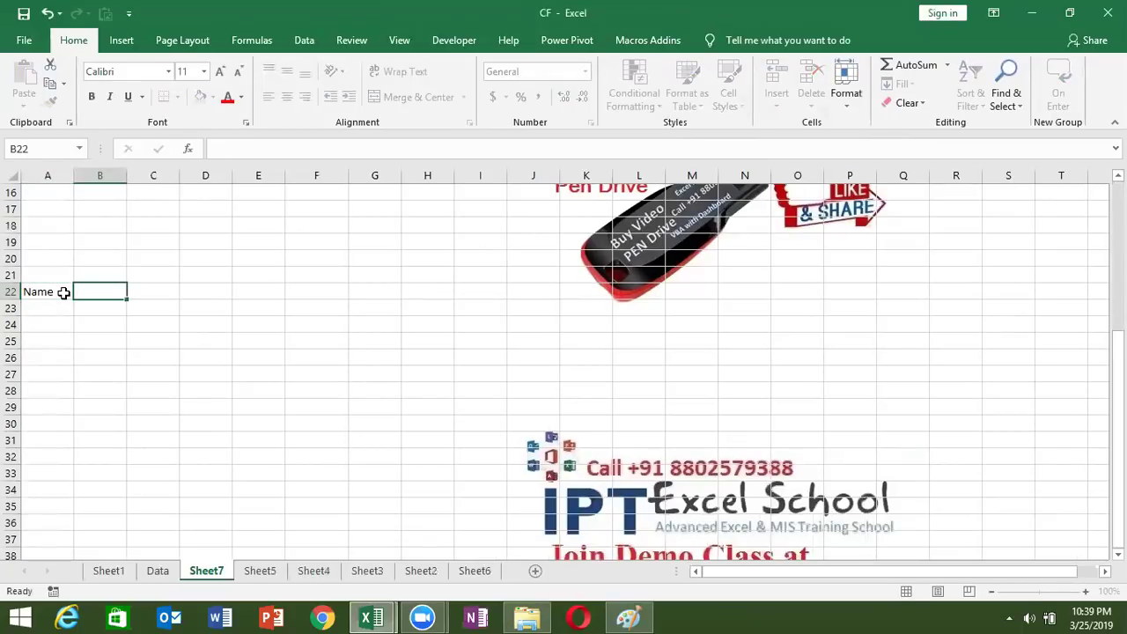
type("3/")
type("1")
key("Return")
left_click(113, 296)
left_click_drag(128, 299, 1067, 319)
Put =TEXT(B22,"DDD") in B21 and fill the weekday names across to T21
left_click(101, 271)
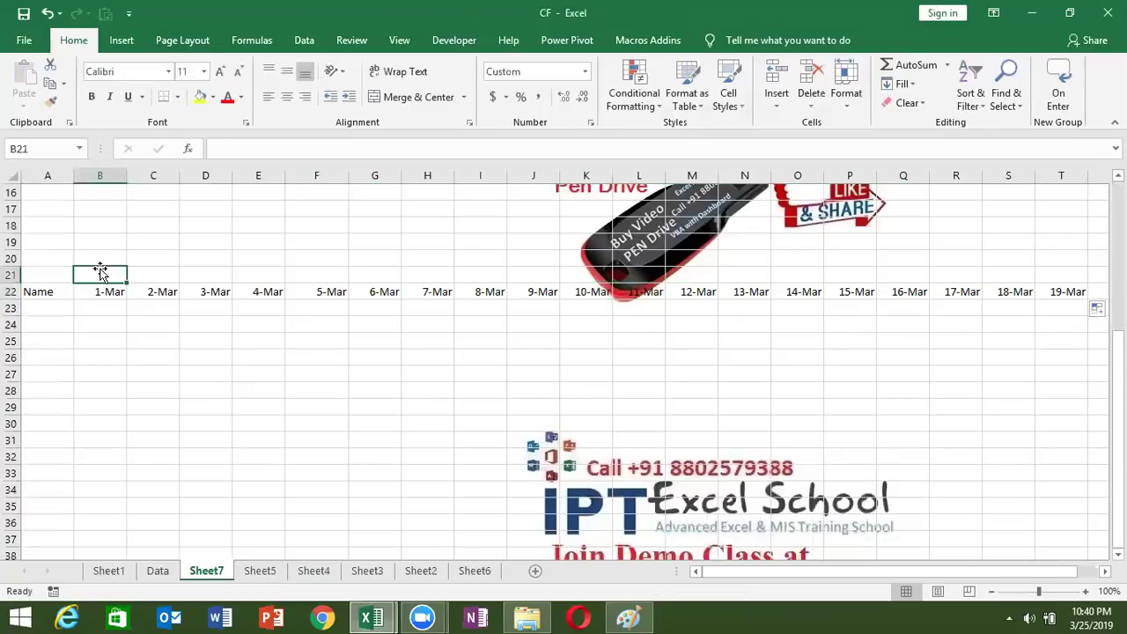
type("=te")
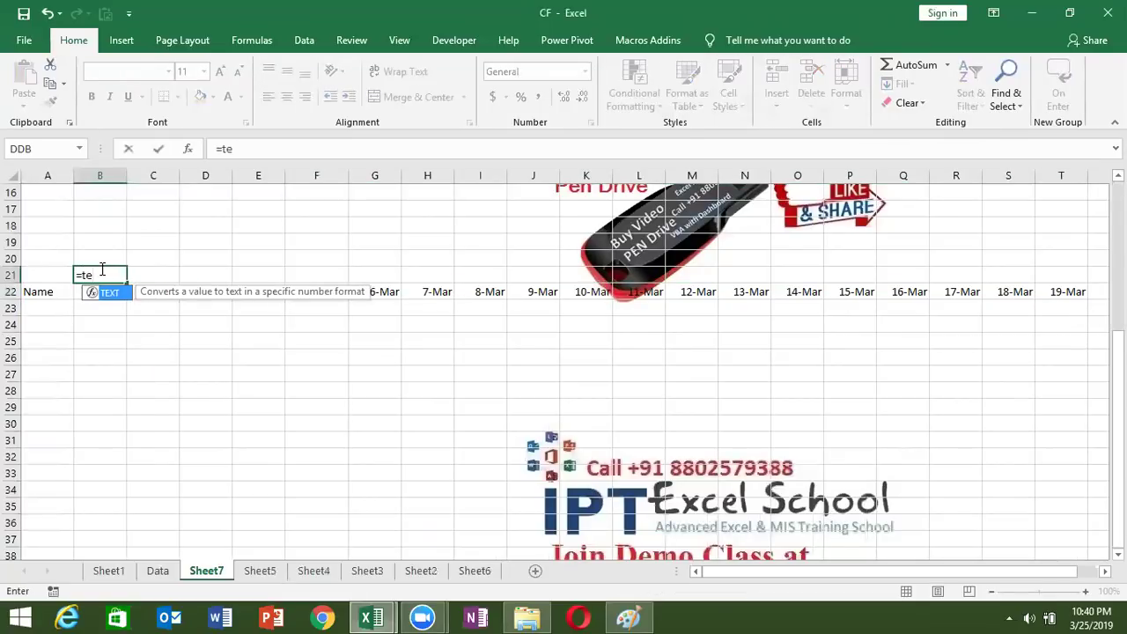
key("Tab")
key("Down")
type(",\"")
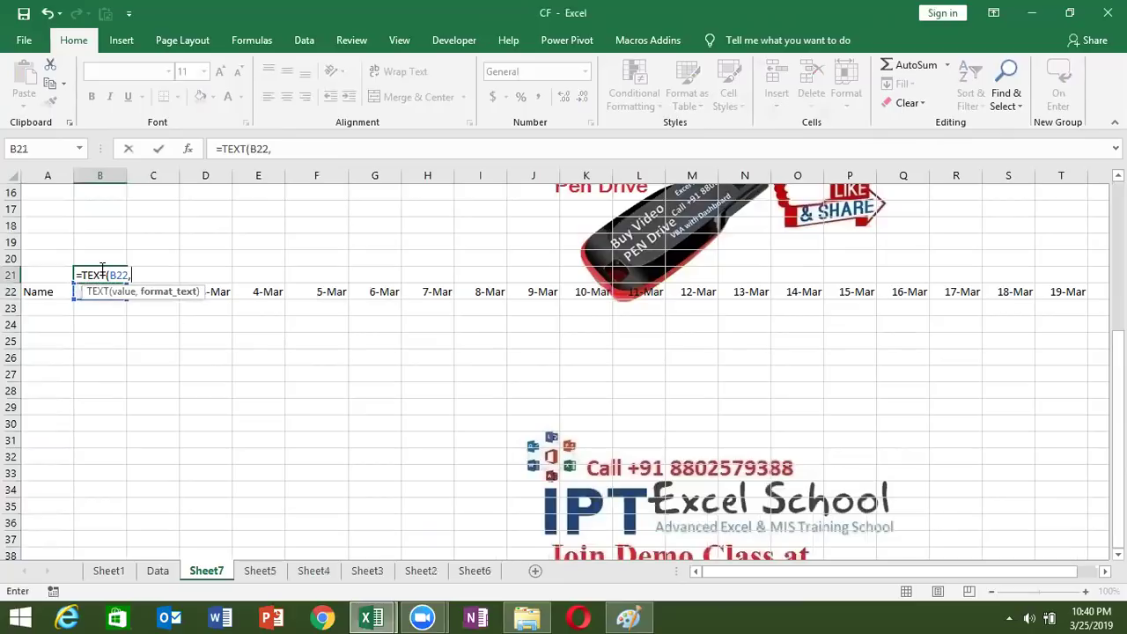
type("DDD\"")
type("4")
key("Return")
key("Return")
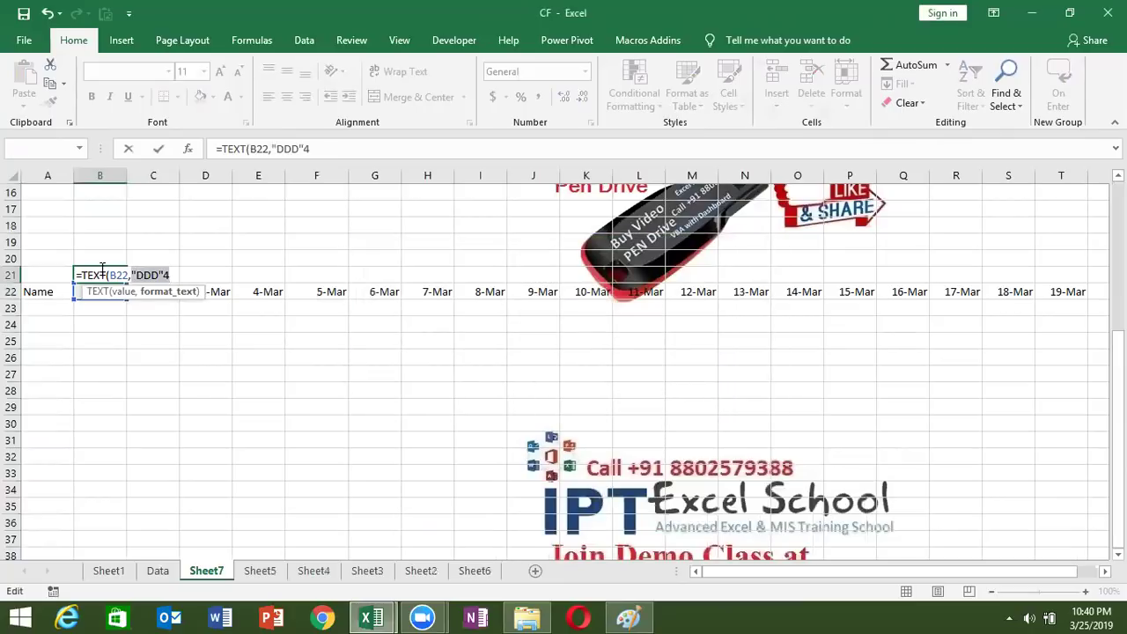
key("Right")
key("BackSpace")
type(")")
key("Return")
left_click_drag(101, 269, 101, 270)
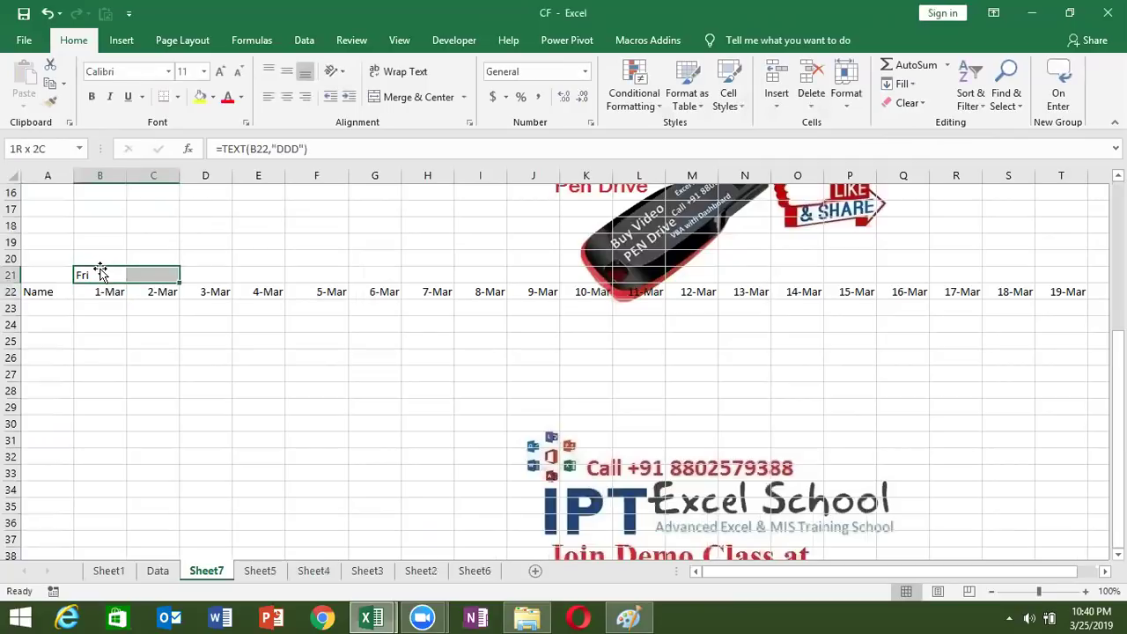
key("shift+Right")
key("shift+Right")
key("shift+Right")
key("shift+Right")
key("shift+Right")
key("shift+Right")
key("shift+Right")
key("shift+Right")
key("ctrl+r")
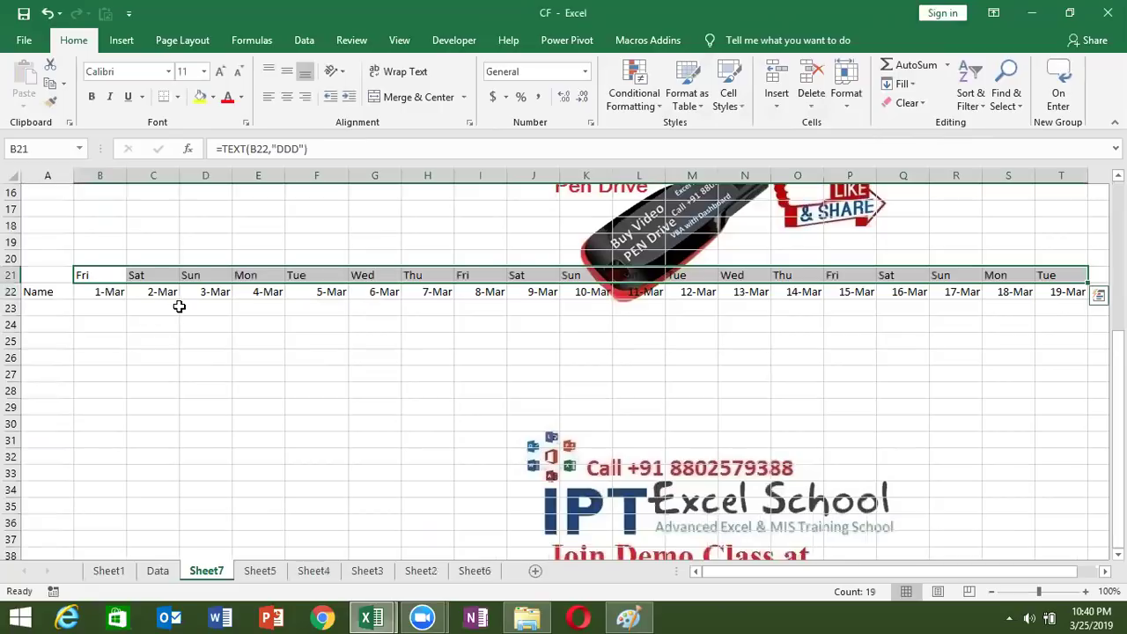
left_click(181, 308)
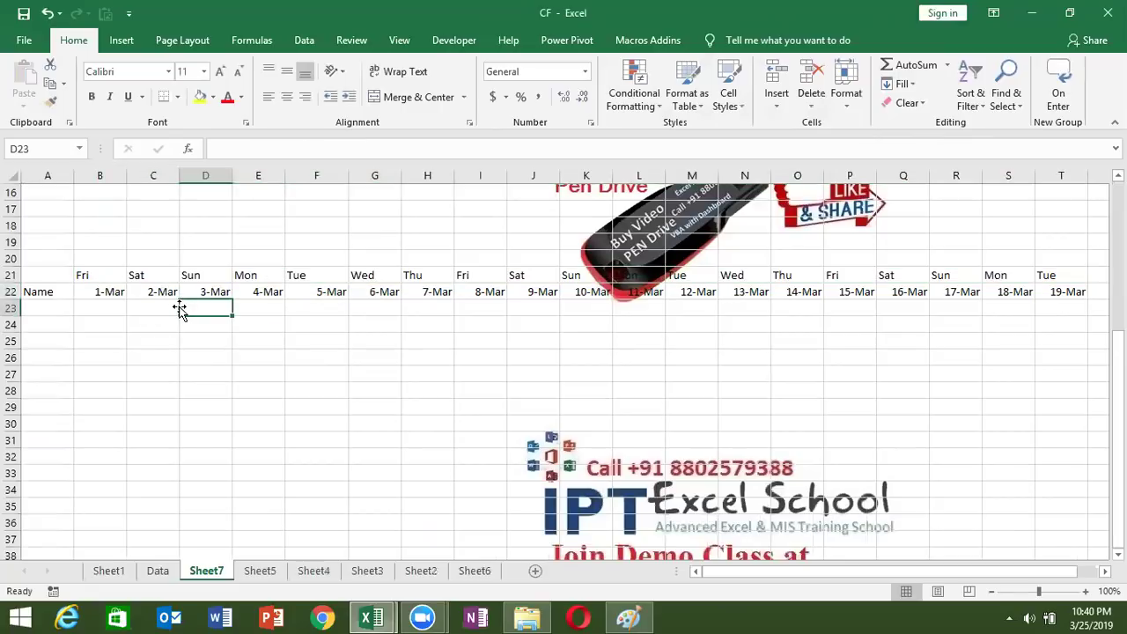
Select B23 and start a new formula-based conditional formatting rule
left_click(88, 306)
left_click(640, 104)
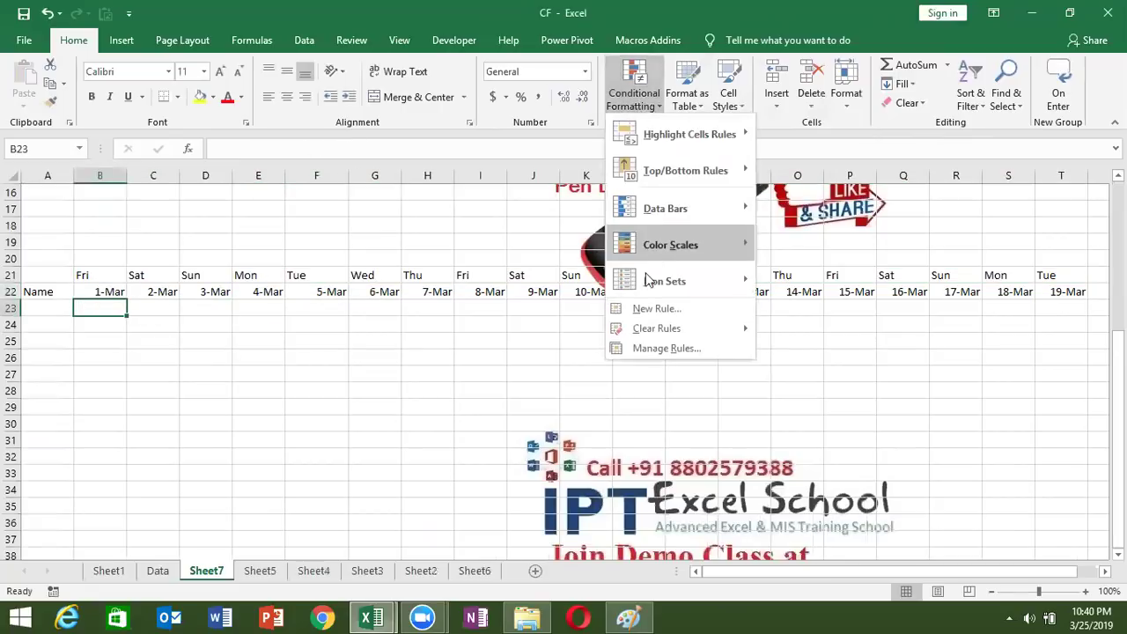
left_click(586, 308)
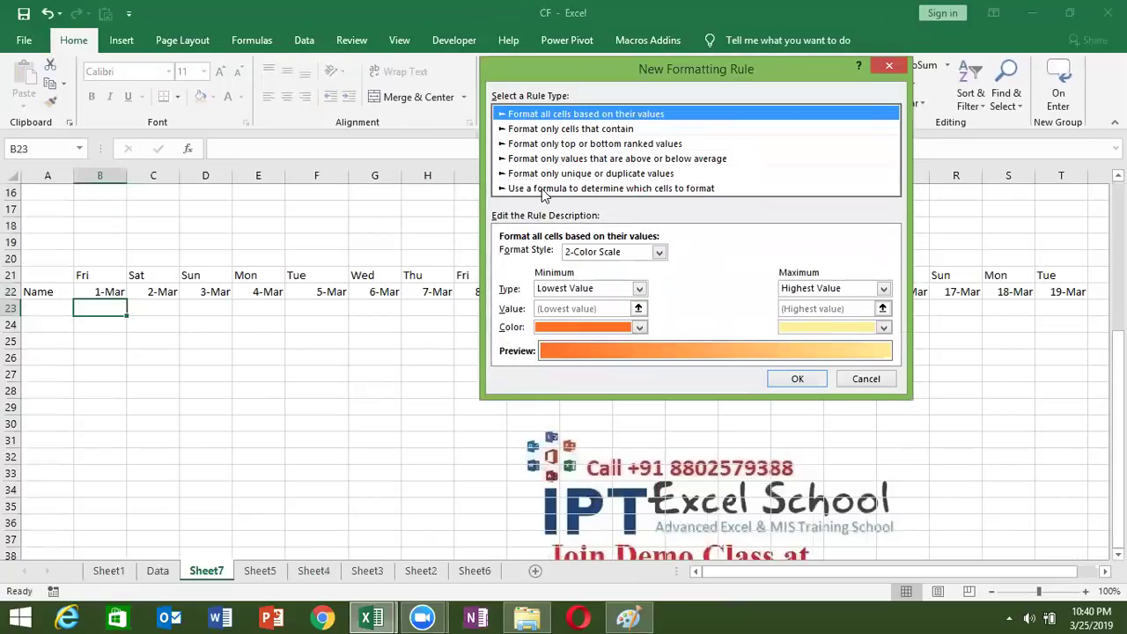
left_click(544, 188)
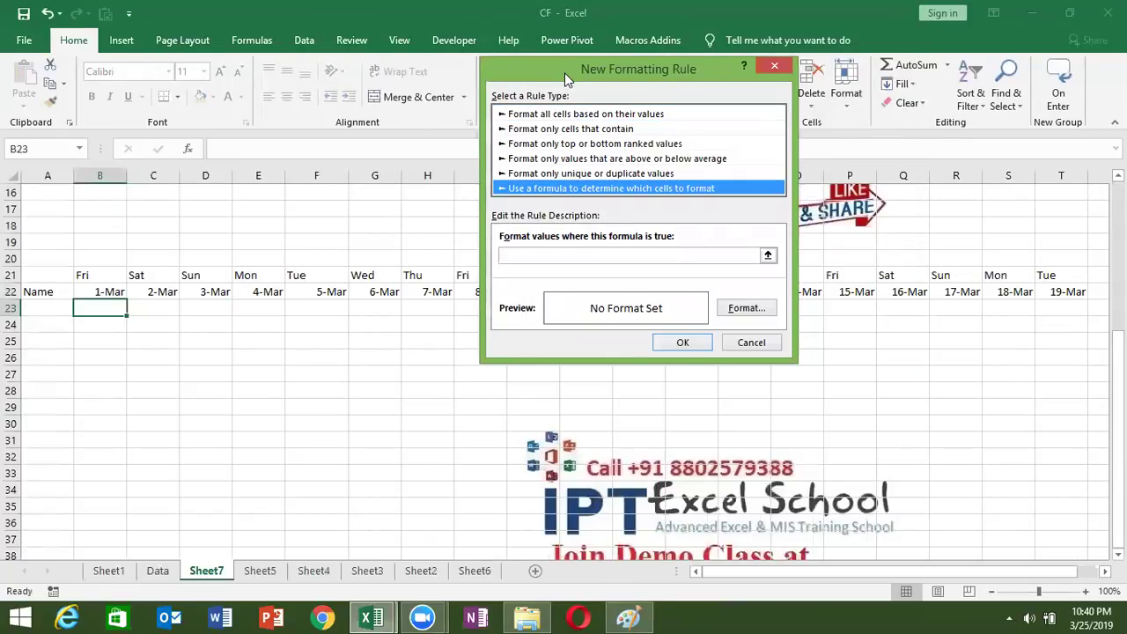
left_click_drag(564, 73, 597, 216)
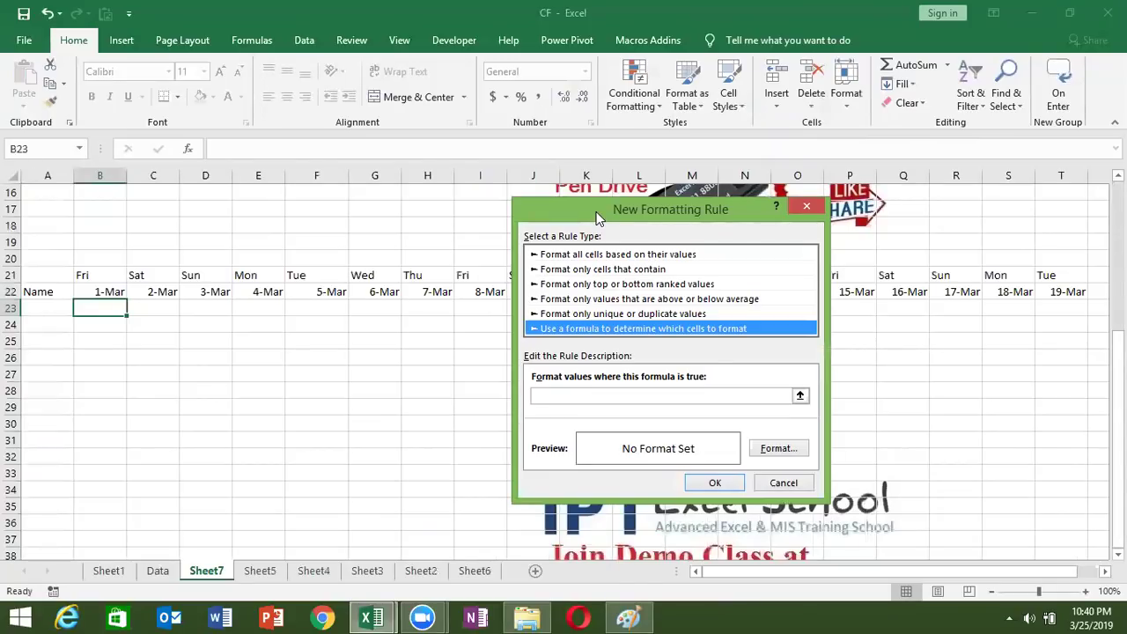
Enter the rule formula =or(B$21="Sat",B$21="Sun")
left_click(555, 396)
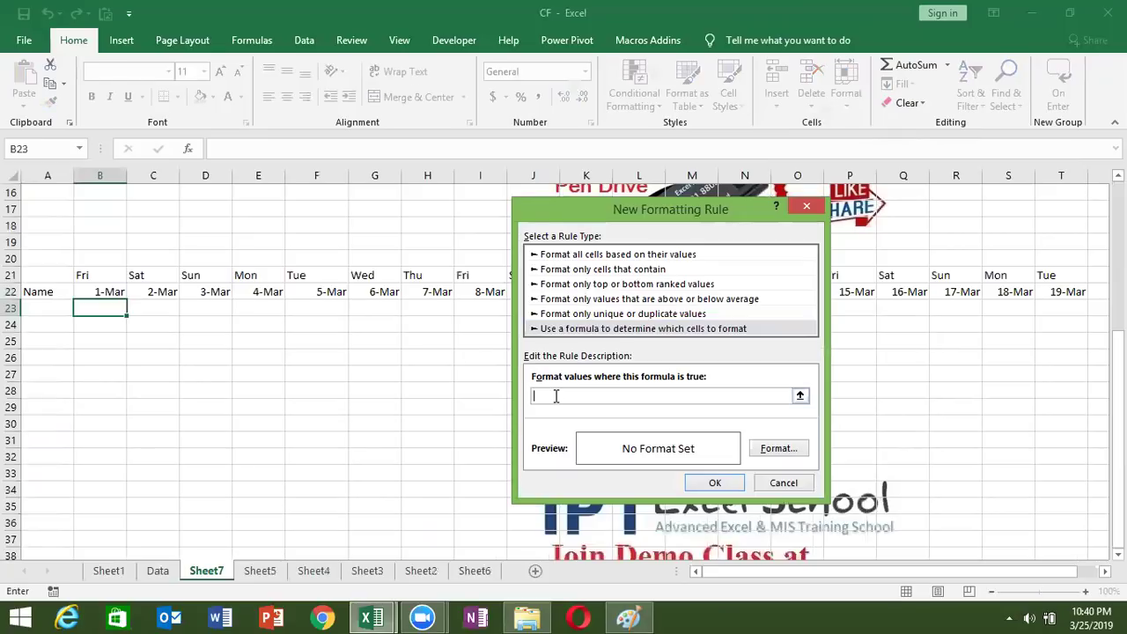
type("or")
key("BackSpace")
key("BackSpace")
type("or")
type("(")
left_click(101, 278)
type("=\"Sat\",")
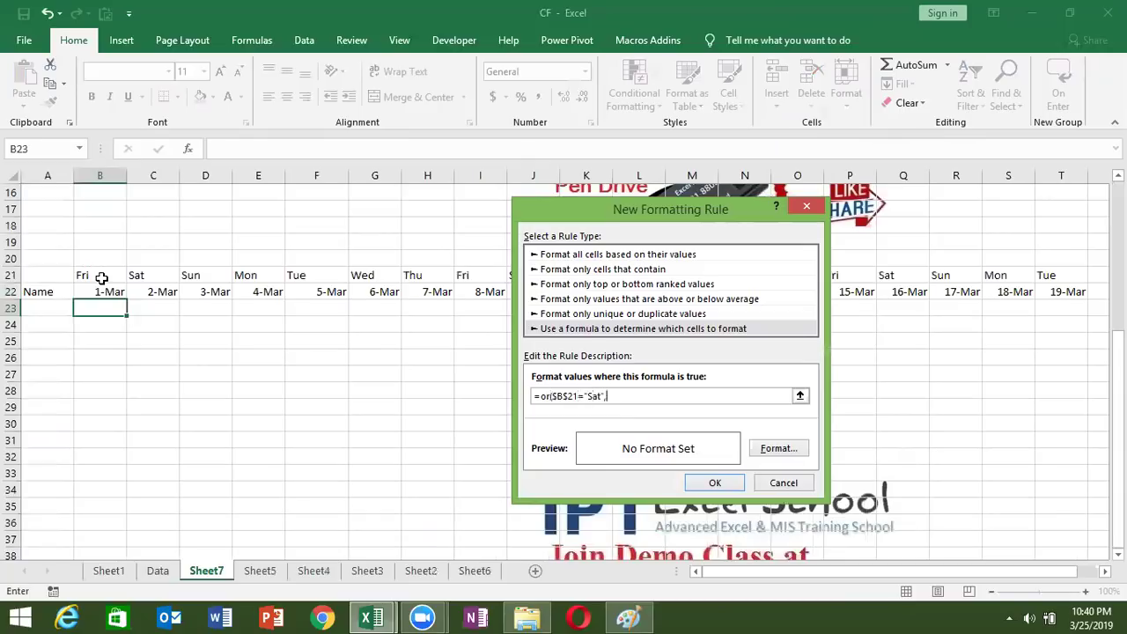
left_click(94, 278)
type("=\"Sun\"")
type(")")
left_click(556, 397)
key("BackSpace")
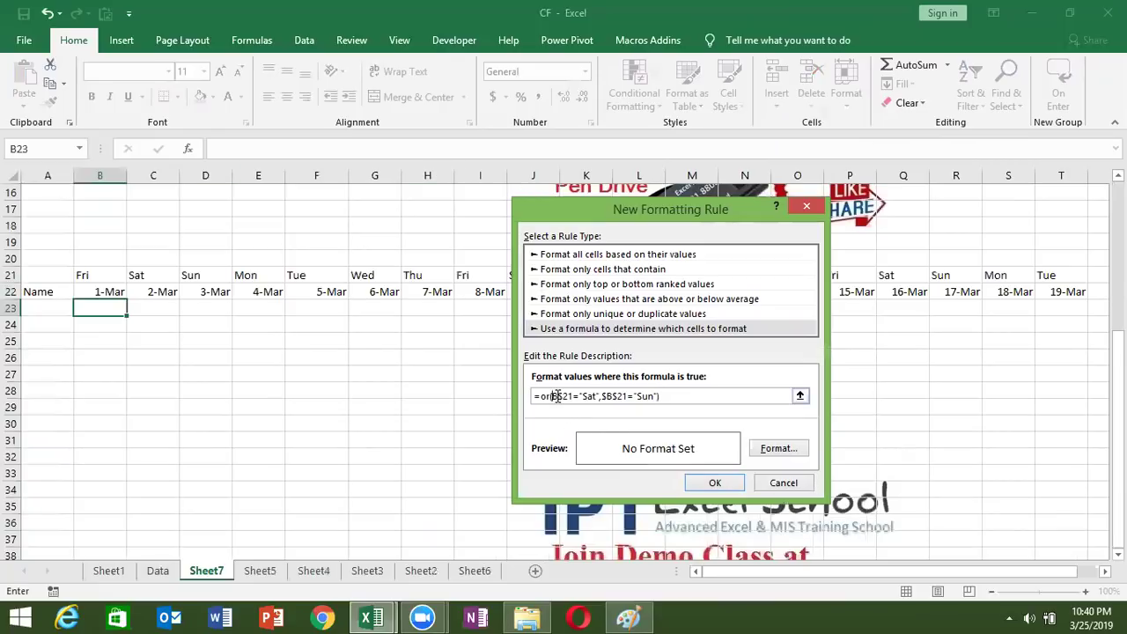
left_click(607, 397)
key("BackSpace")
Give the weekend rule a yellow fill and save it
left_click(797, 450)
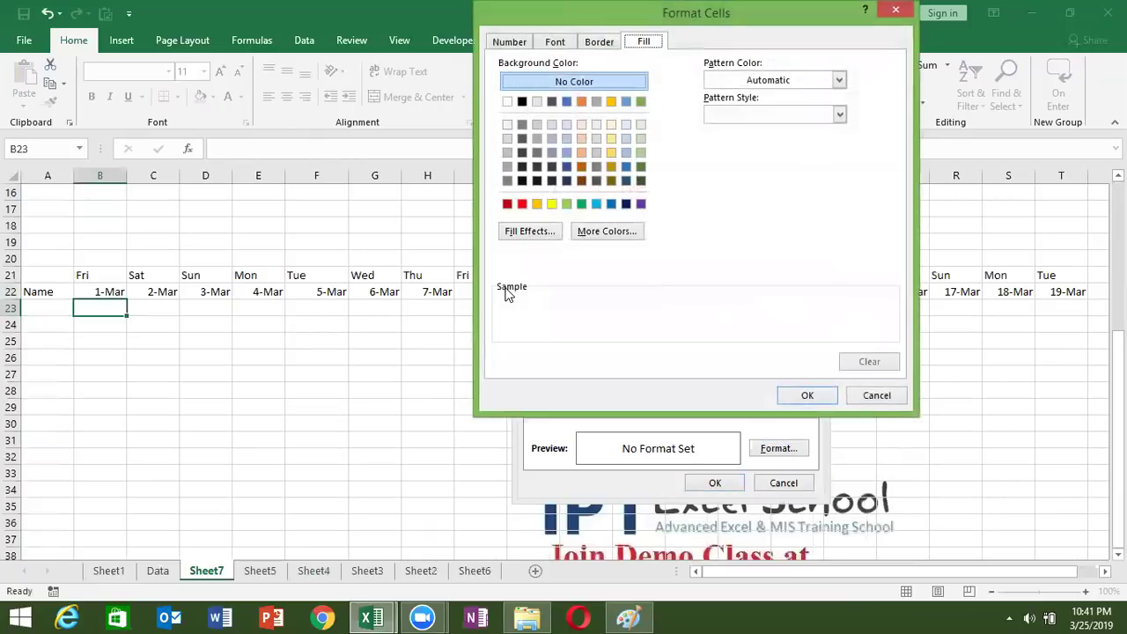
left_click(551, 204)
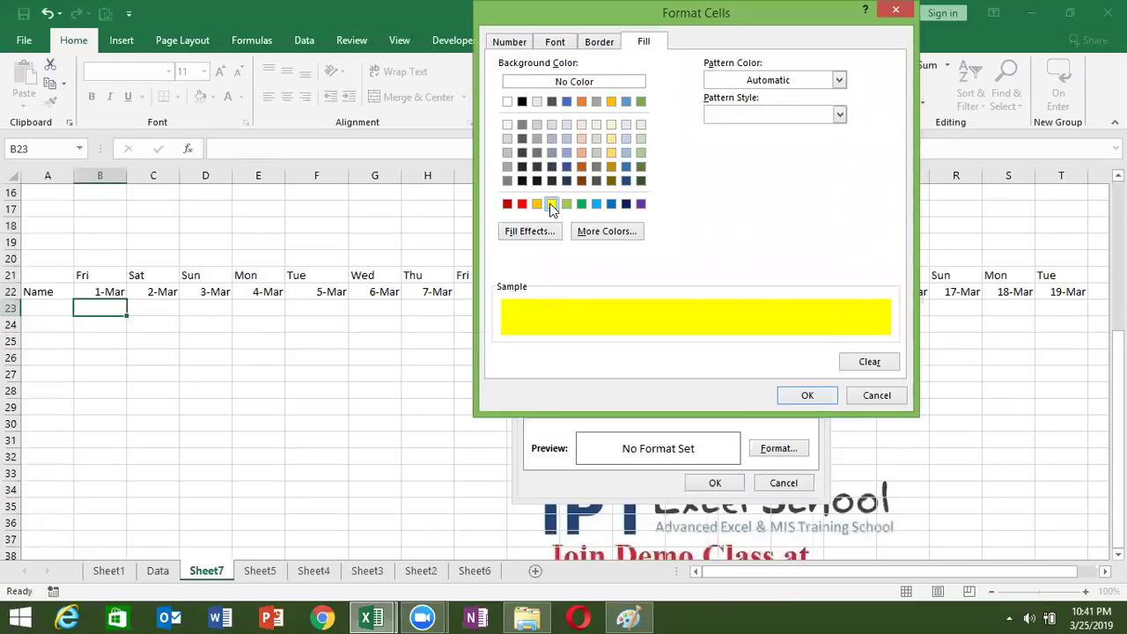
left_click(814, 395)
left_click(715, 483)
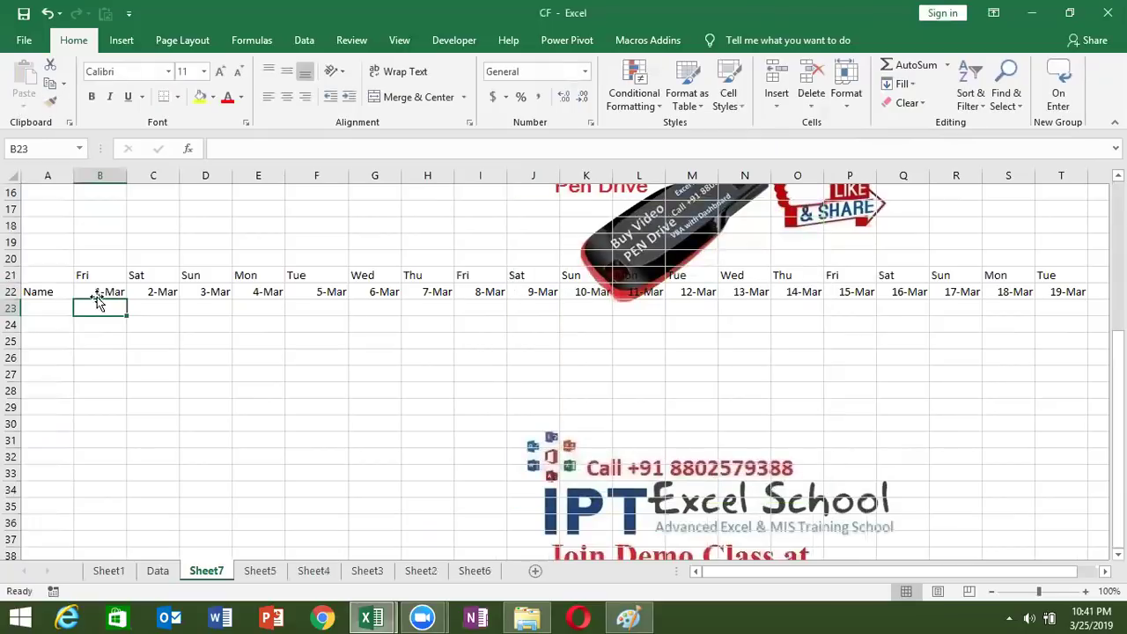
Paint B23's weekend rule over B23:T36 and check the yellow Saturday and Sunday columns
left_click(50, 101)
mouse_move(101, 307)
left_mouse_down()
mouse_move(588, 343)
mouse_move(1060, 516)
left_mouse_up()
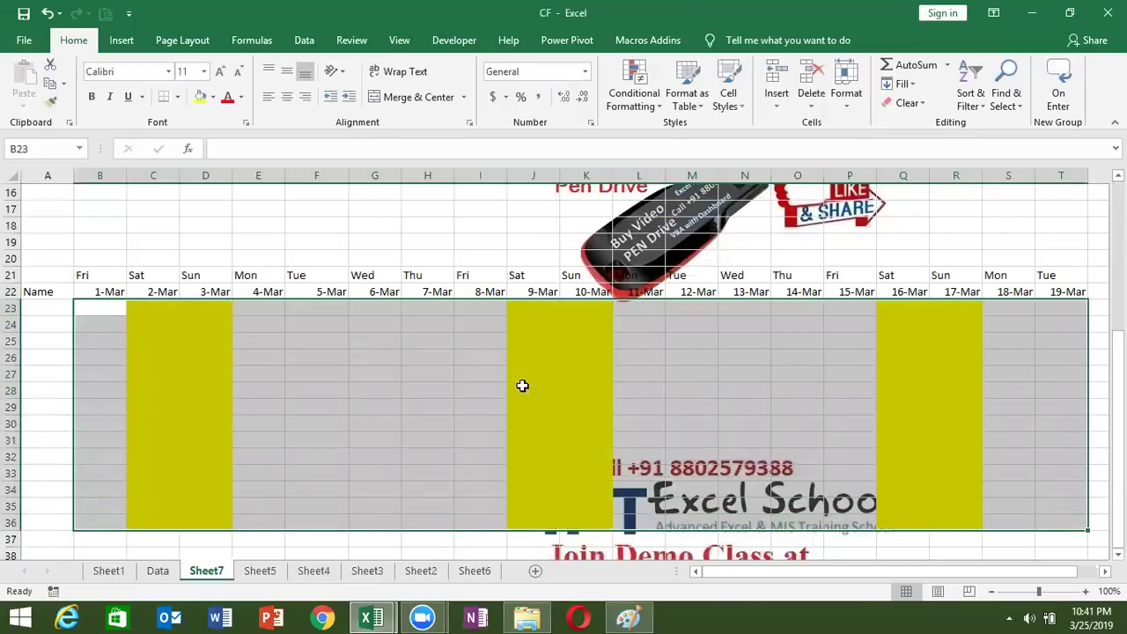
left_click(563, 357)
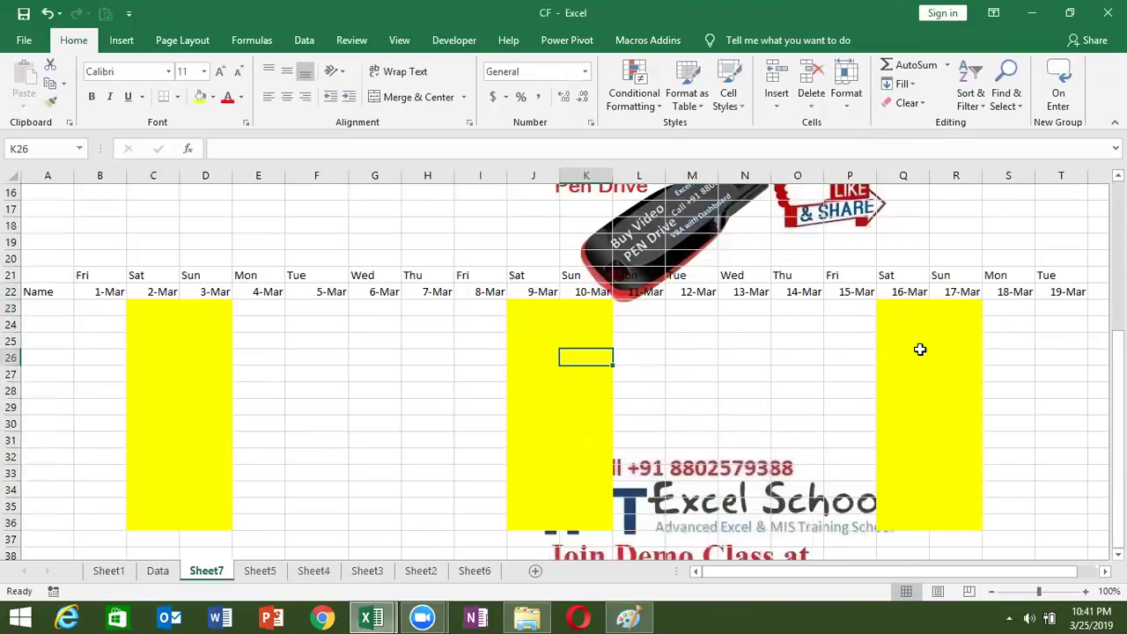
left_click(902, 307)
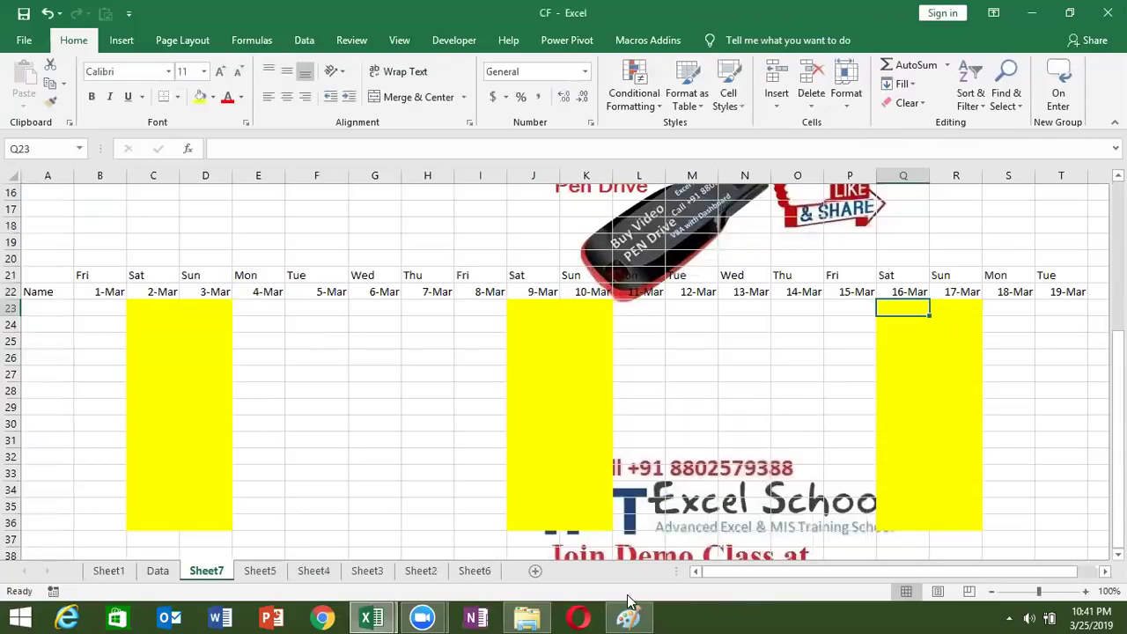
Add Sheet8 and enter =RANDBETWEEN(10,90) in cell A5
left_click(538, 572)
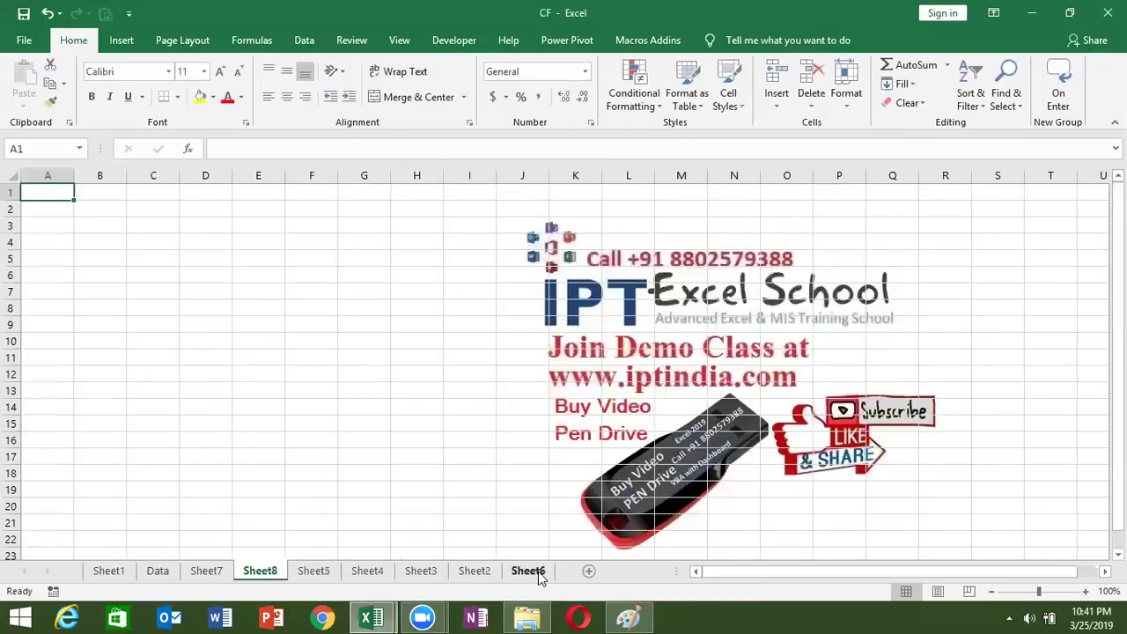
key("Down")
key("Down")
key("Down")
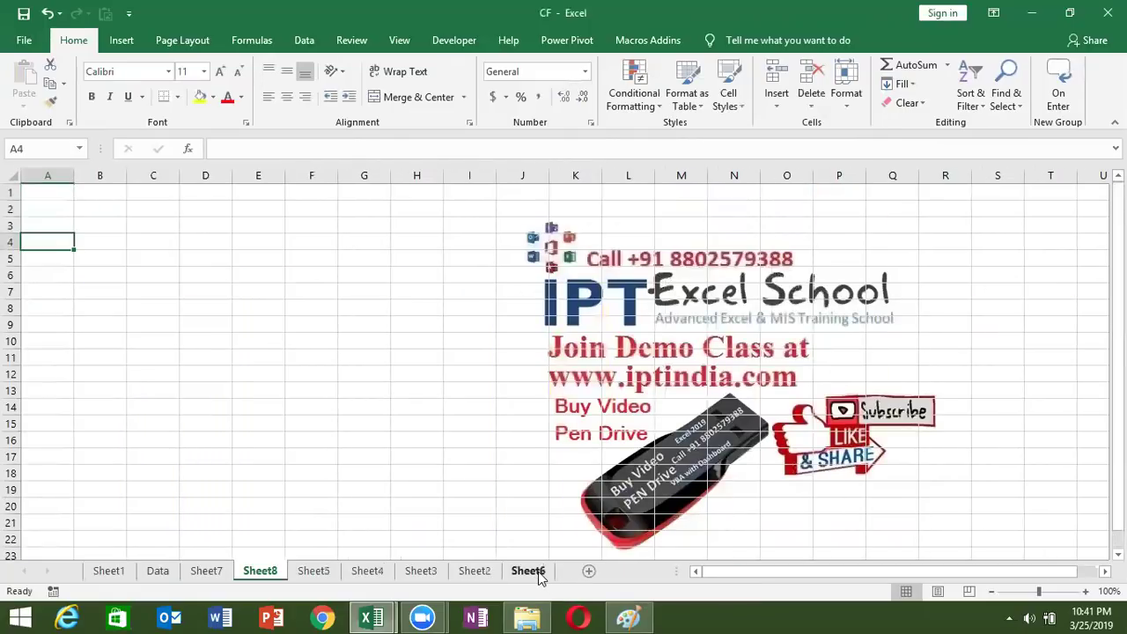
key("Down")
type("=ra")
key("Down")
key("Down")
key("Tab")
type("10,90)")
key("ctrl+Return")
Fill A5:M19 with the random-number formula and paste the results back as fixed values
key("shift+Right")
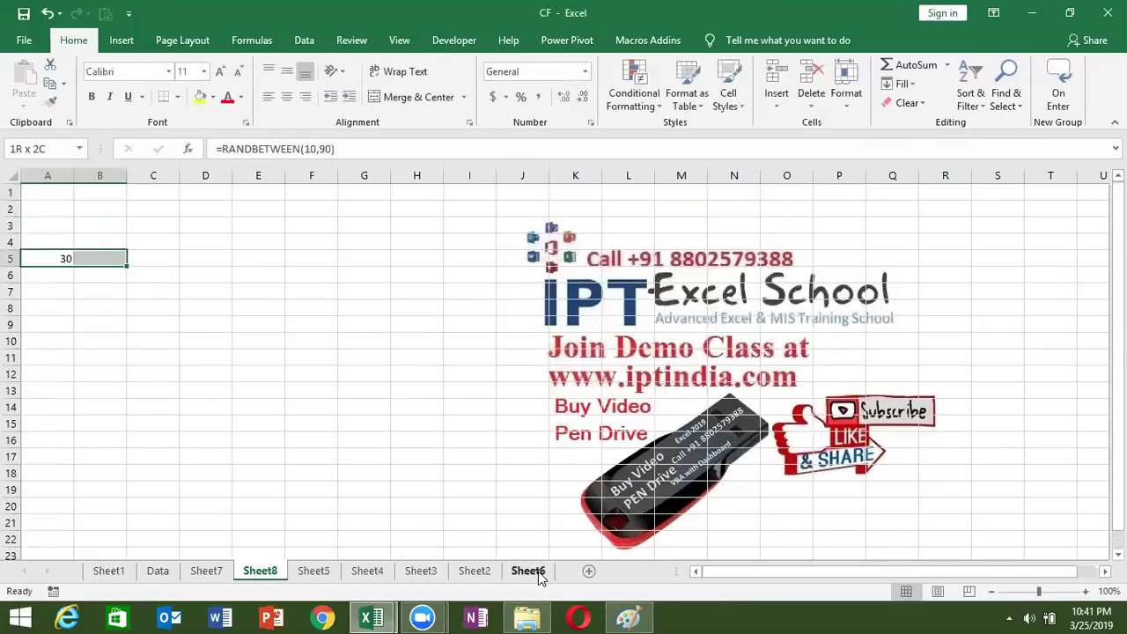
key("shift+Right")
key("shift+Right")
key("shift+Right")
key("shift+Right")
key("shift+Right")
key("shift+Down")
key("shift+Down")
key("shift+Down")
key("shift+Down")
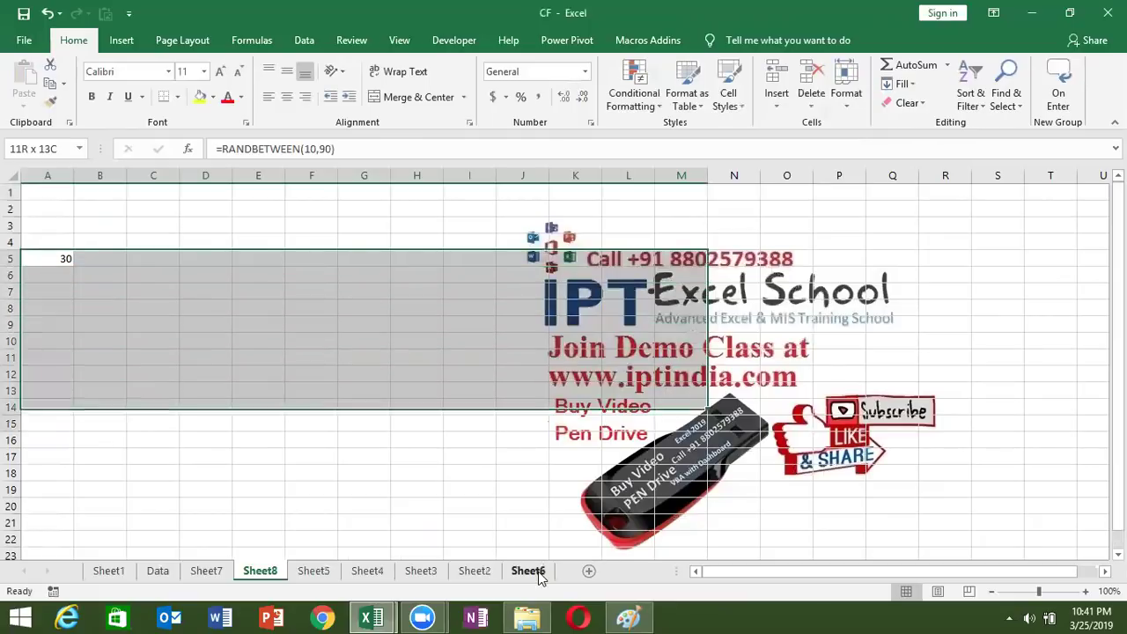
key("shift+Down")
key("shift+Down")
key("shift+Down")
key("F2")
key("ctrl+Return")
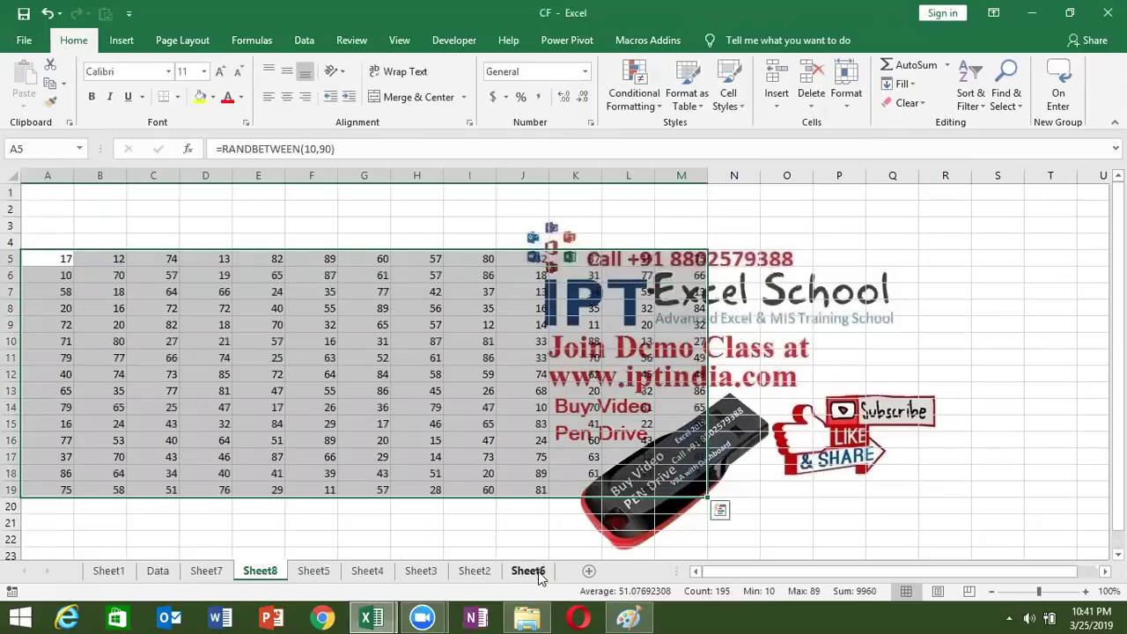
key("ctrl+c")
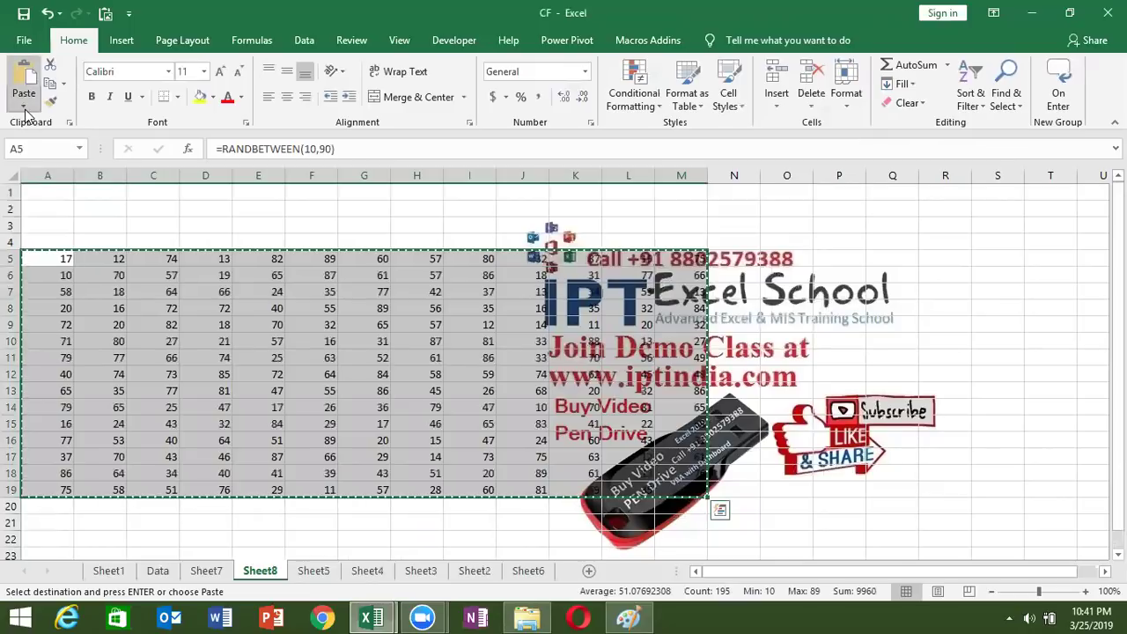
left_click(26, 115)
left_click(21, 213)
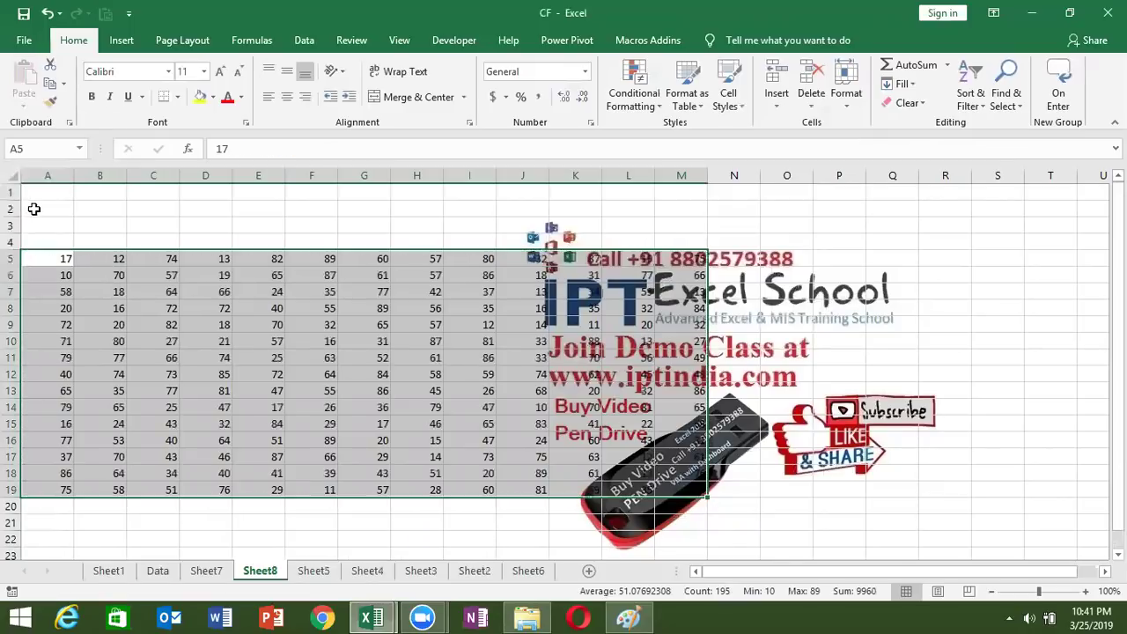
Label A2 'Search', enter 50 in B2, and select the A5:M19 grid
left_click(33, 209)
type("Search")
key("Tab")
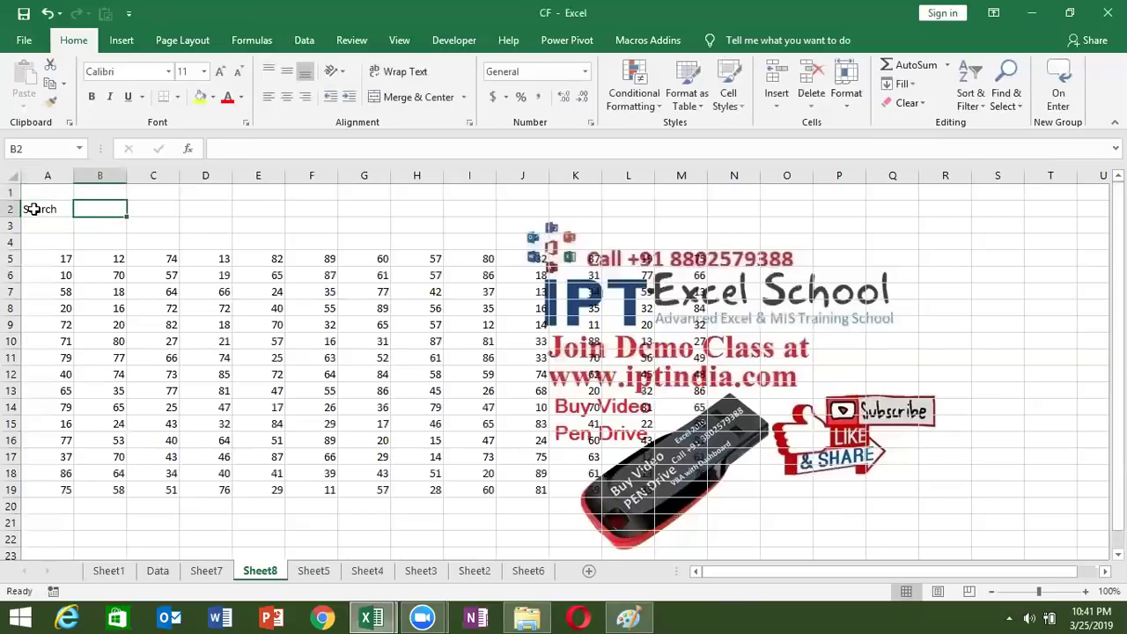
type("1`50")
key("Return")
key("Up")
key("Right")
type("50")
key("Return")
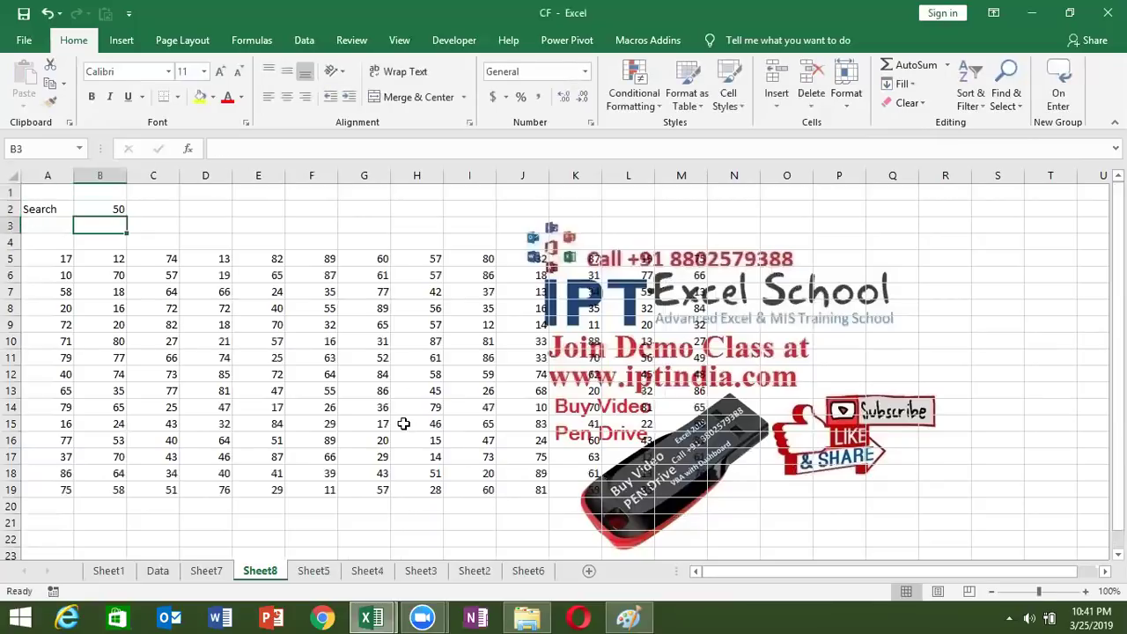
left_click(58, 260)
left_click_drag(224, 292, 663, 483)
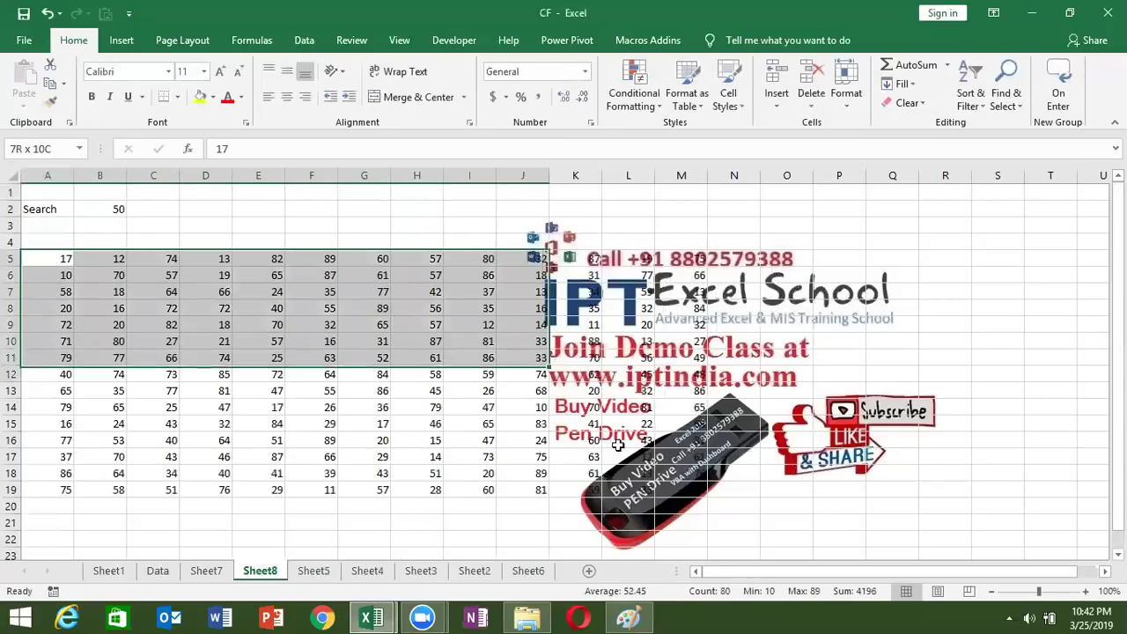
Add an Equal To rule on A5:M19 comparing to =$B$2 with Light Red Fill and Dark Red Text
left_click(636, 88)
mouse_move(704, 150)
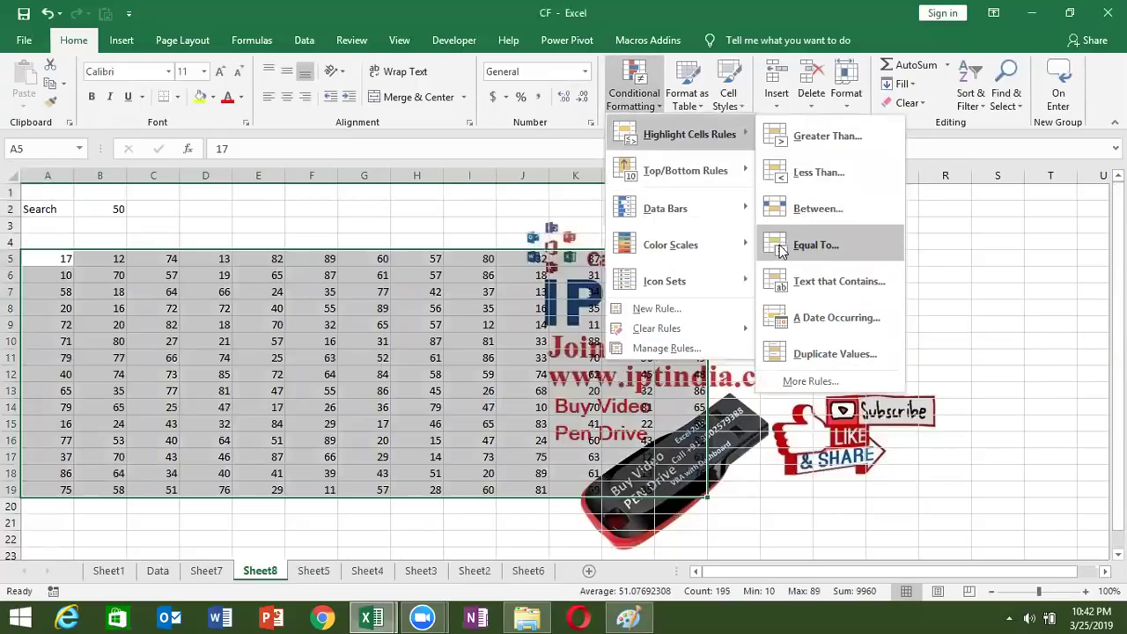
left_click(816, 245)
key("BackSpace")
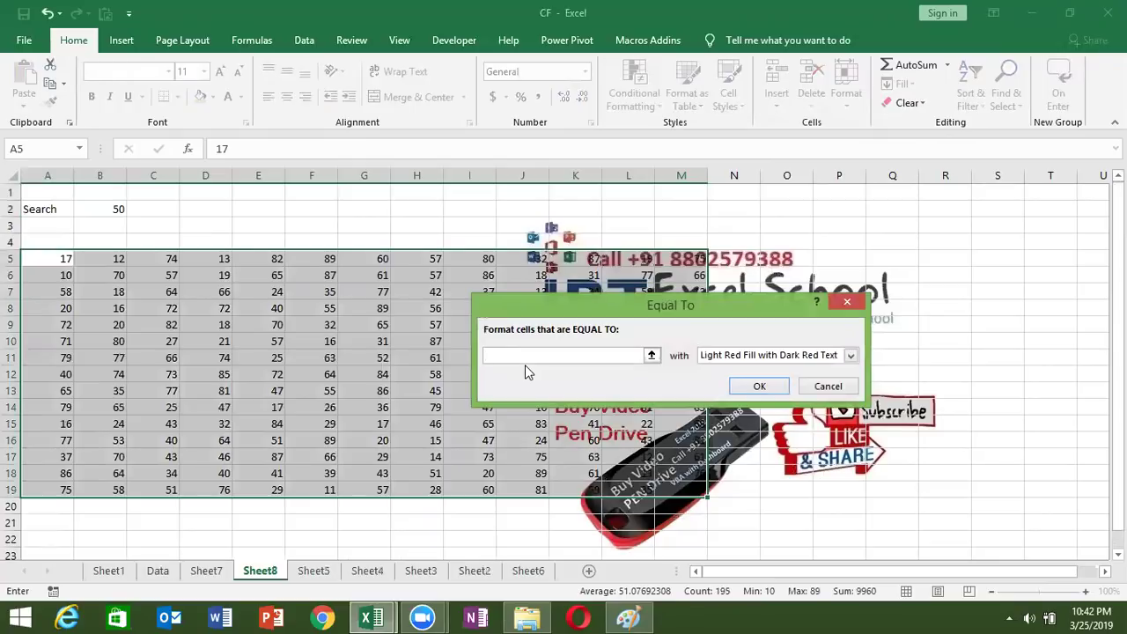
left_click(118, 211)
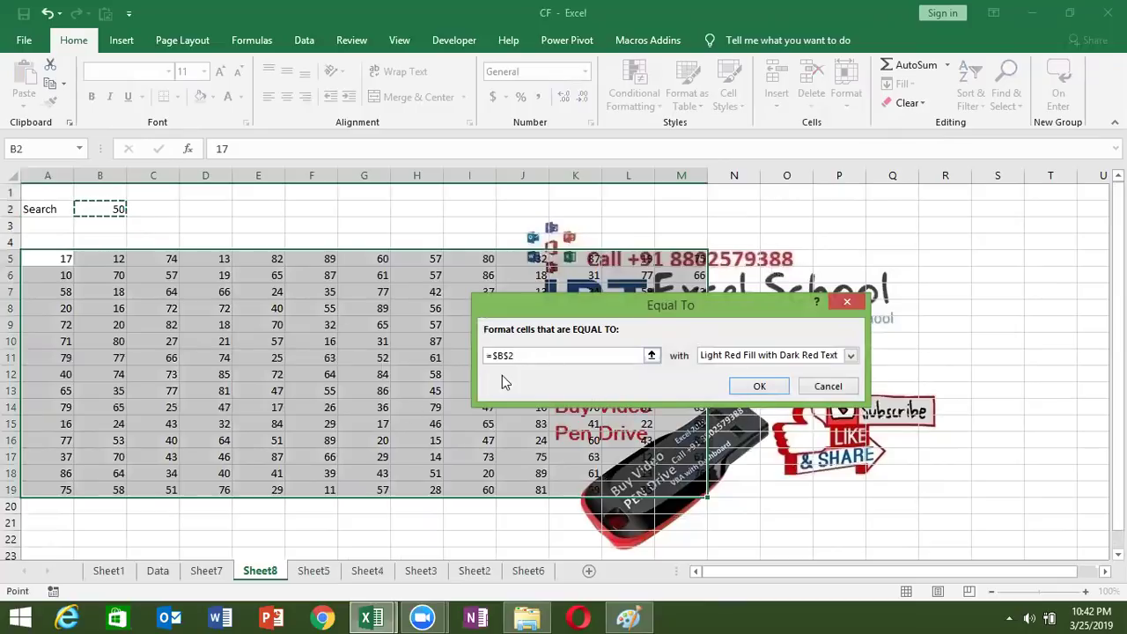
left_click(742, 389)
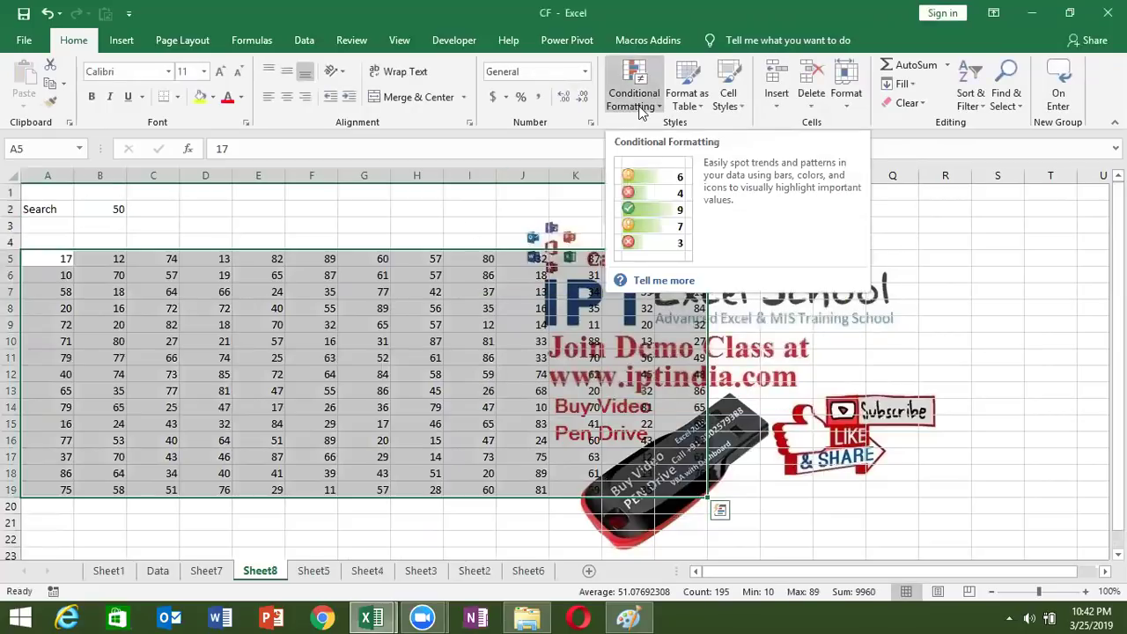
Enter 60, then 70, then 60 again in B2 so the highlights follow the matches
left_click(98, 207)
type("60")
key("Return")
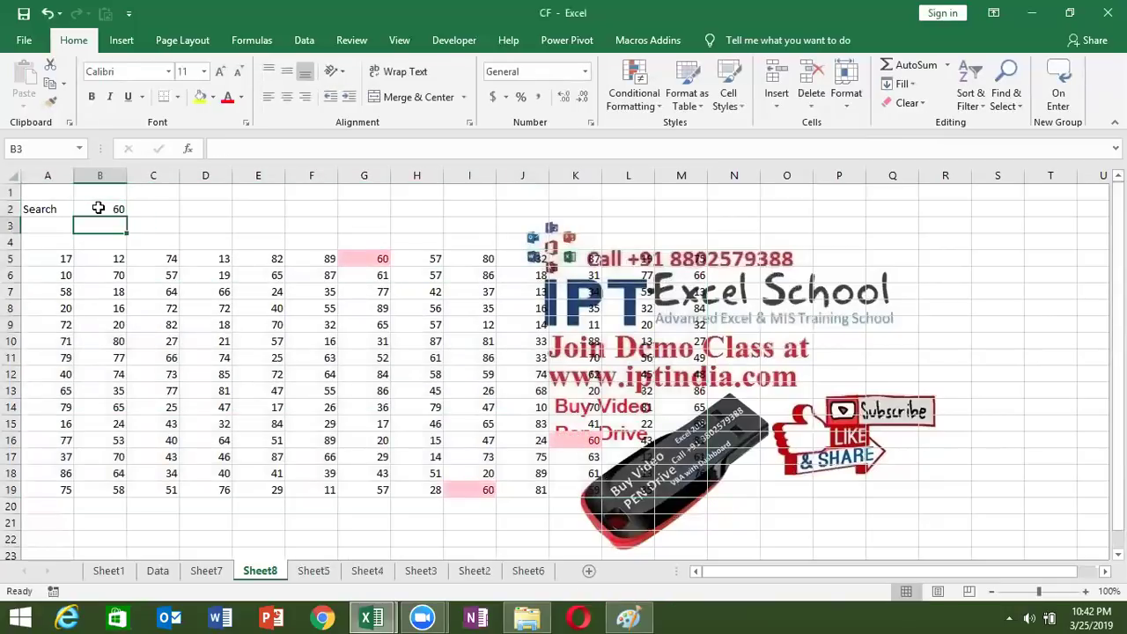
left_click(98, 208)
type("70")
key("Return")
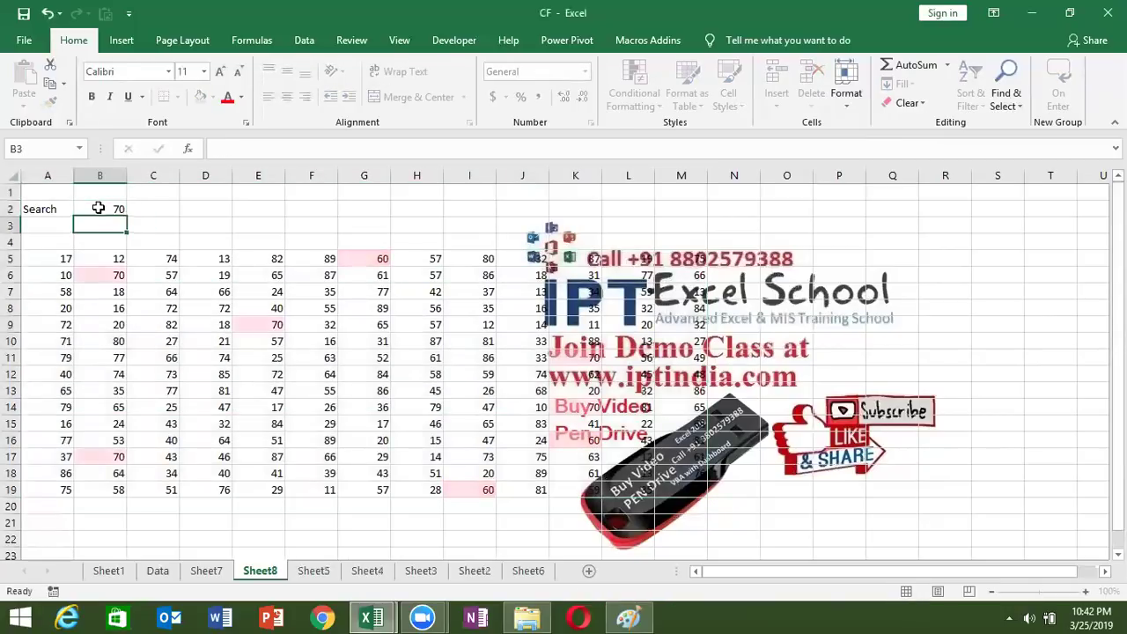
left_click(98, 208)
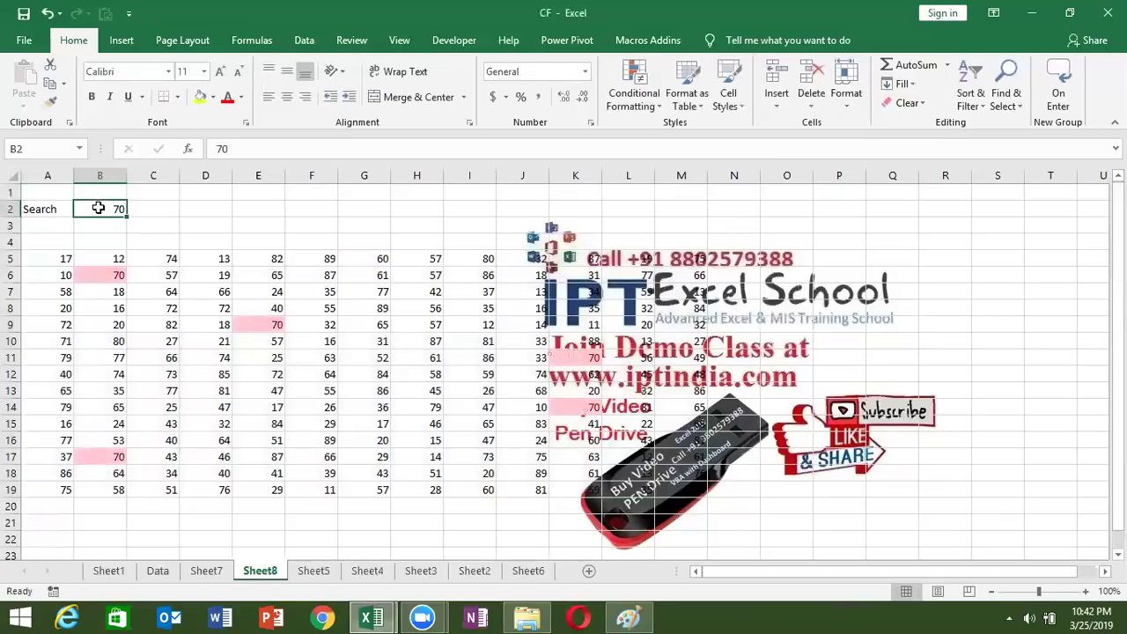
type("60")
key("Return")
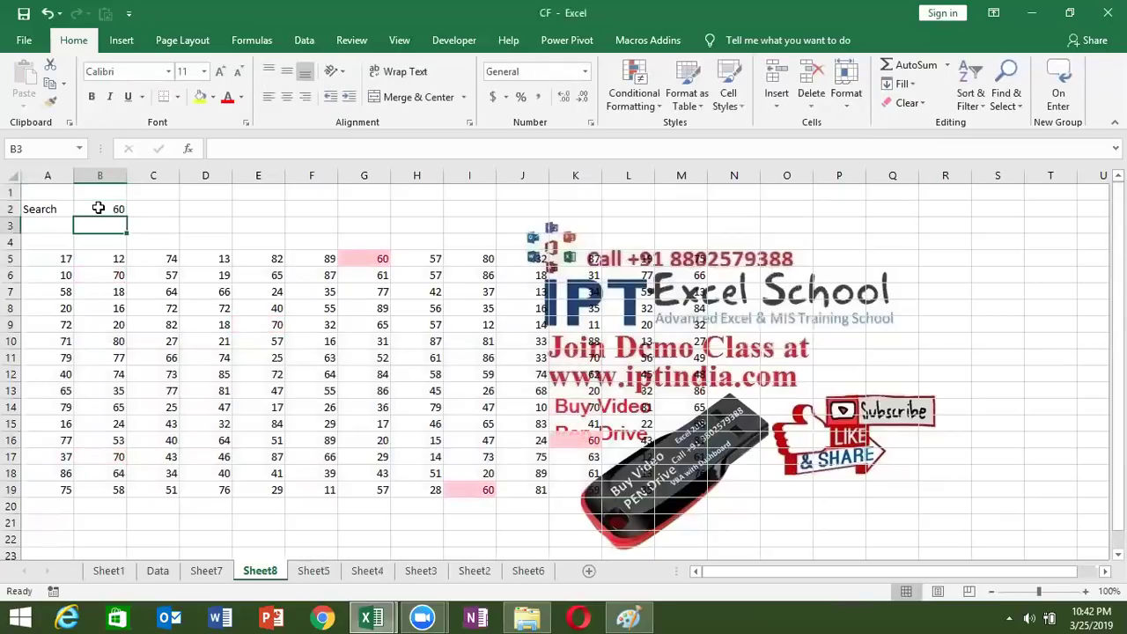